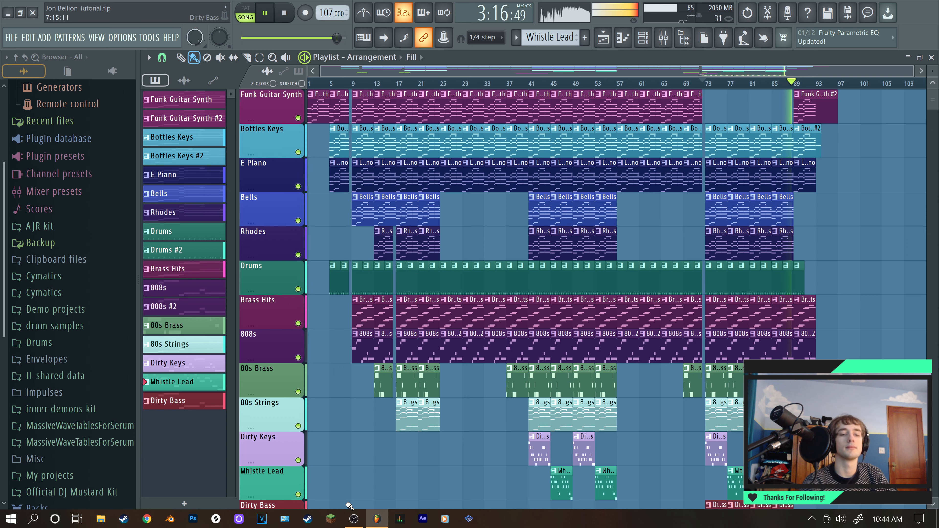
# Stop playback and look over all the arrangement's tracks, from Funk Guitar Synth down to Vocal Sample.
pyautogui.press('space')
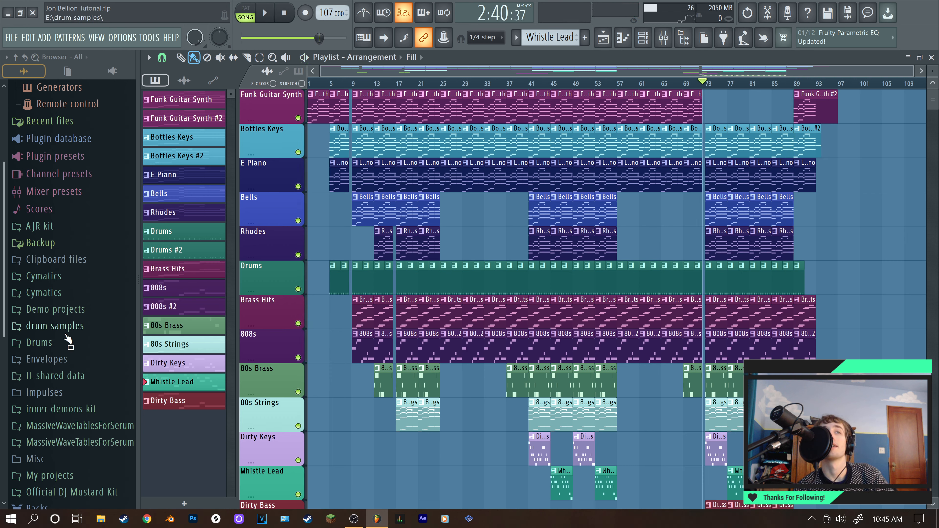
pyautogui.scroll(-7, 407, 309)
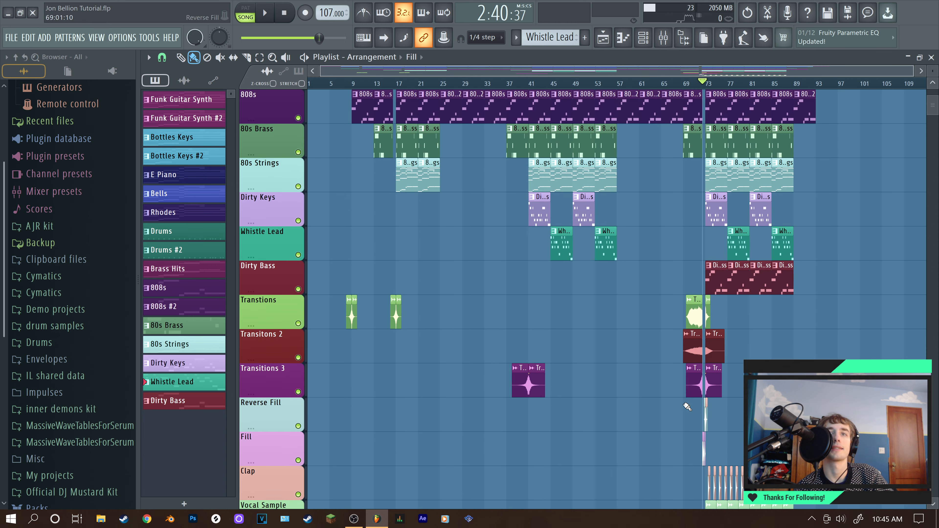
pyautogui.scroll(-5, 687, 406)
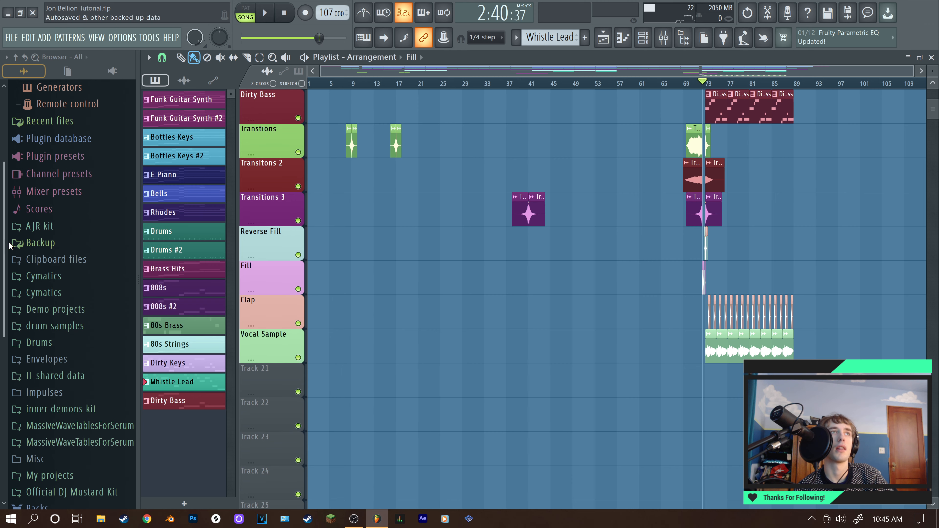
pyautogui.scroll(11, 614, 236)
pyautogui.scroll(1, 614, 242)
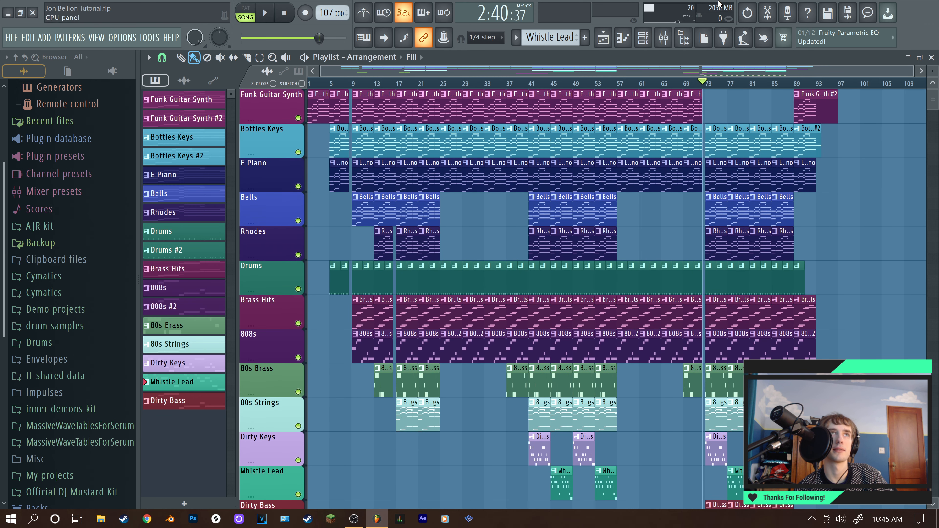
# Solo the Funk Guitar Synth track and view the preset loaded in its Serum channel, returning to the playlist.
pyautogui.click(284, 12)
pyautogui.rightClick(298, 118)
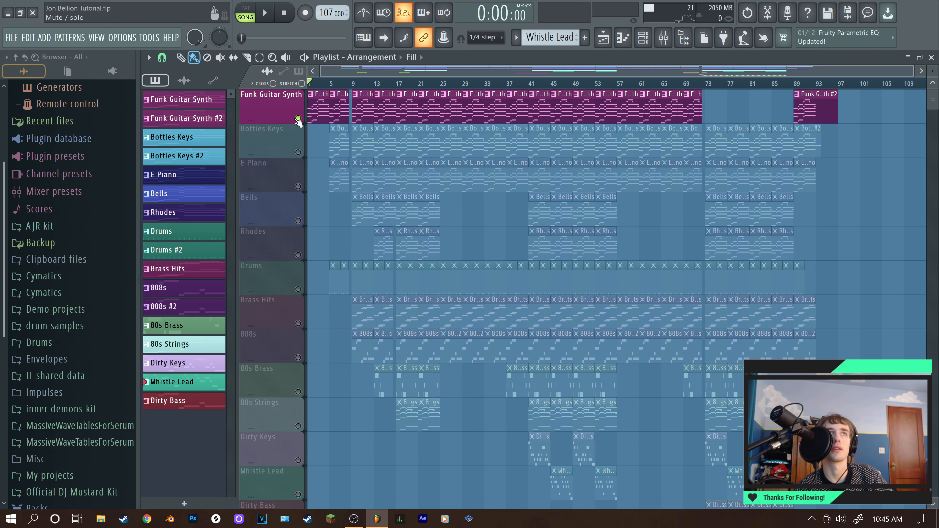
pyautogui.click(650, 43)
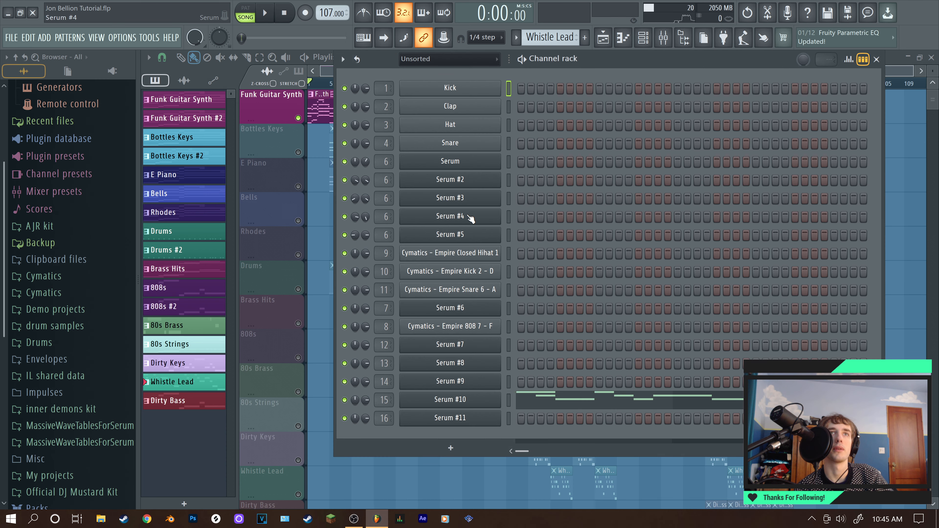
pyautogui.click(450, 161)
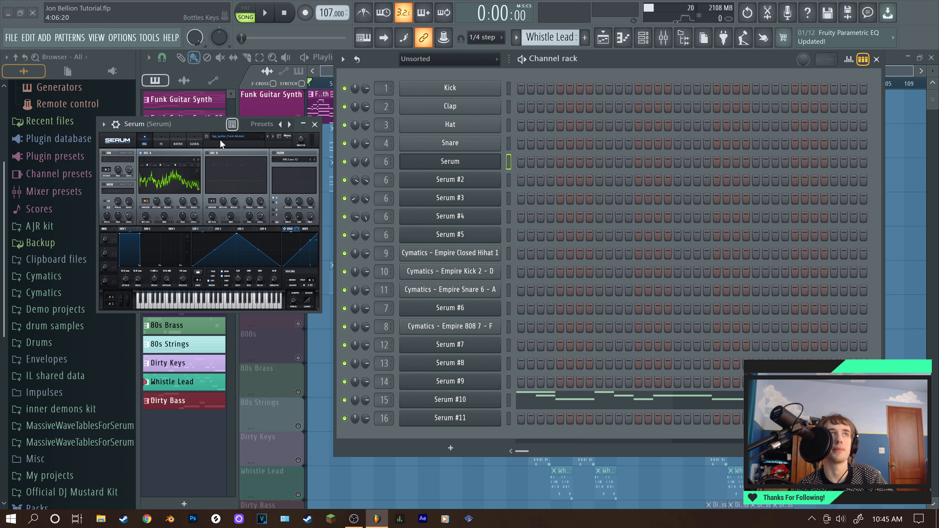
pyautogui.click(315, 125)
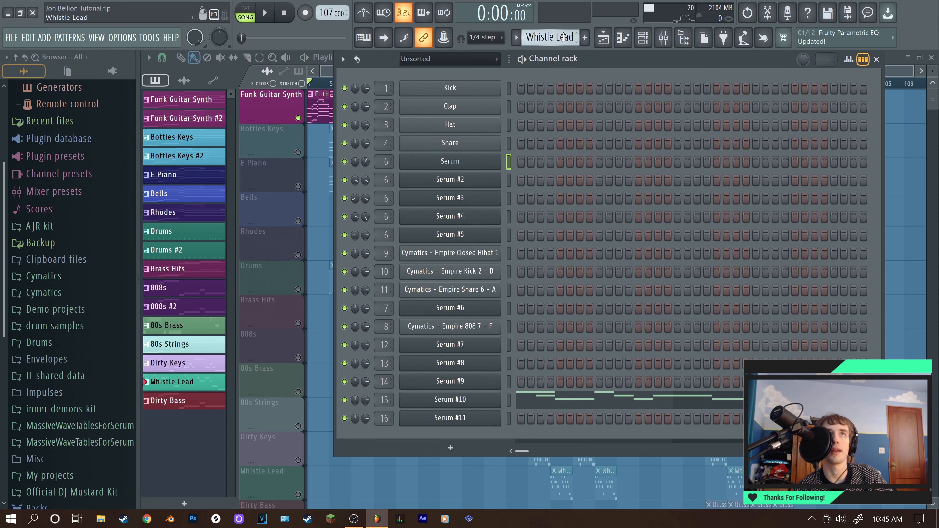
pyautogui.click(600, 41)
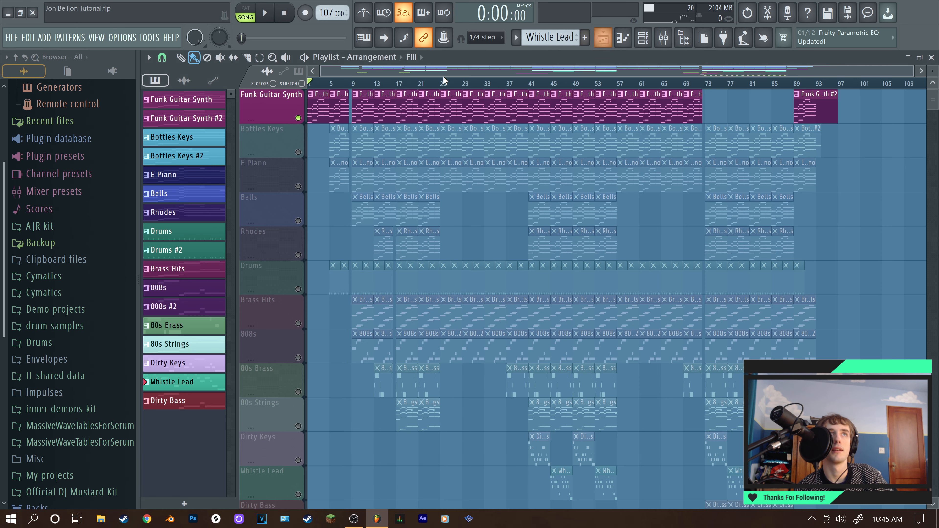
# Examine the Funk Guitar Synth pattern's notes in the piano roll, play the soloed part, and stop back in the playlist.
pyautogui.doubleClick(320, 106)
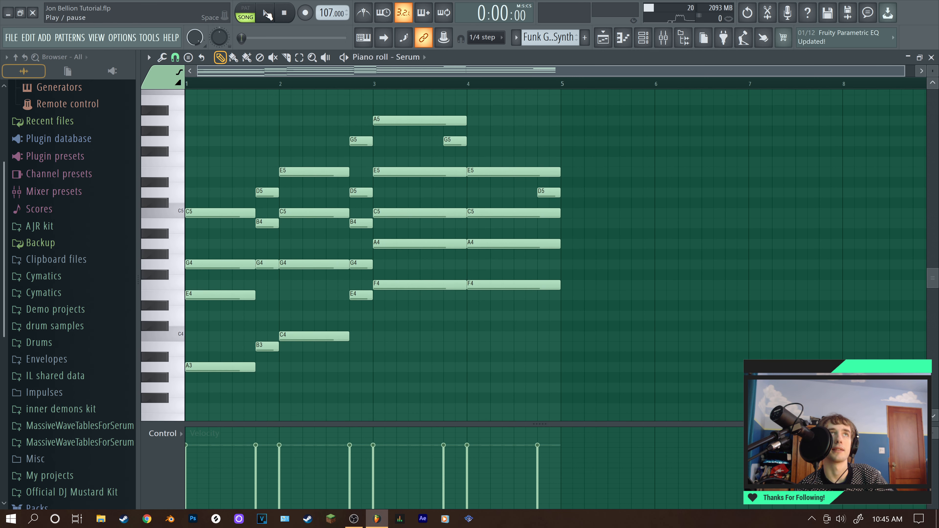
pyautogui.click(267, 14)
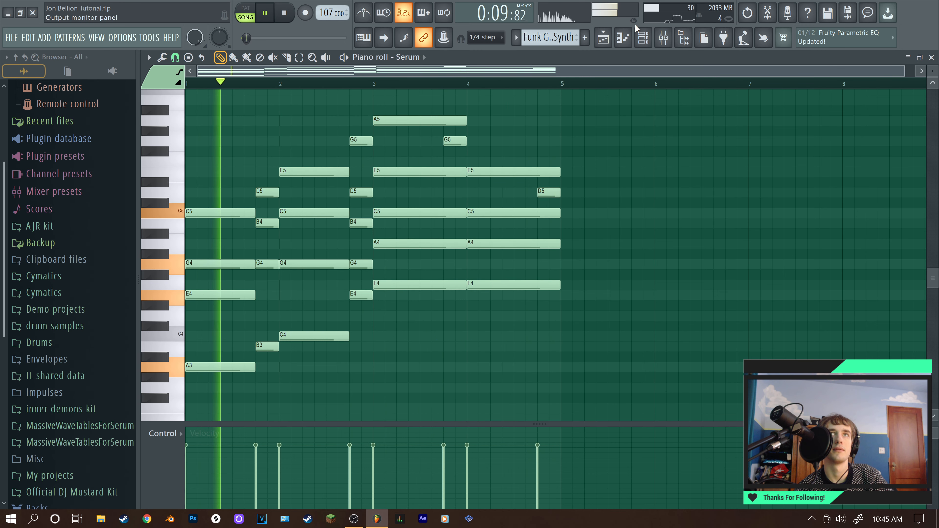
pyautogui.click(603, 37)
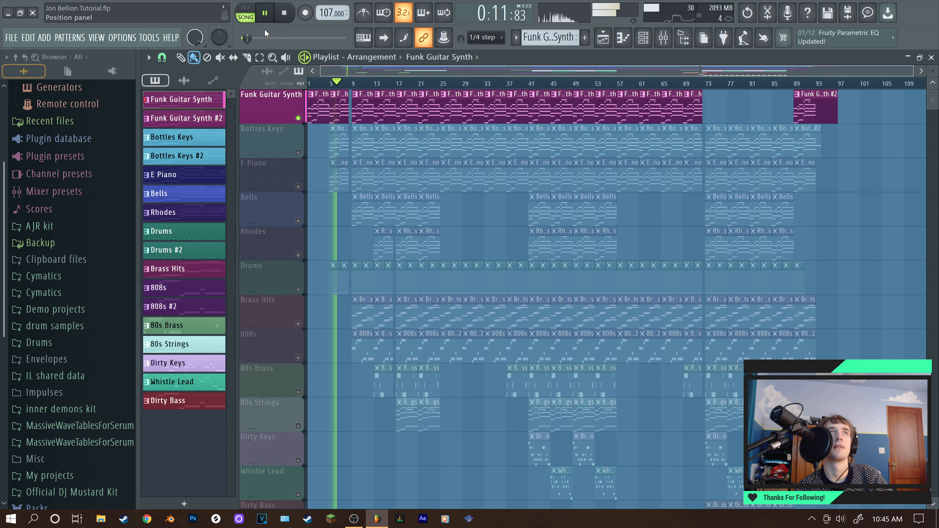
pyautogui.click(285, 19)
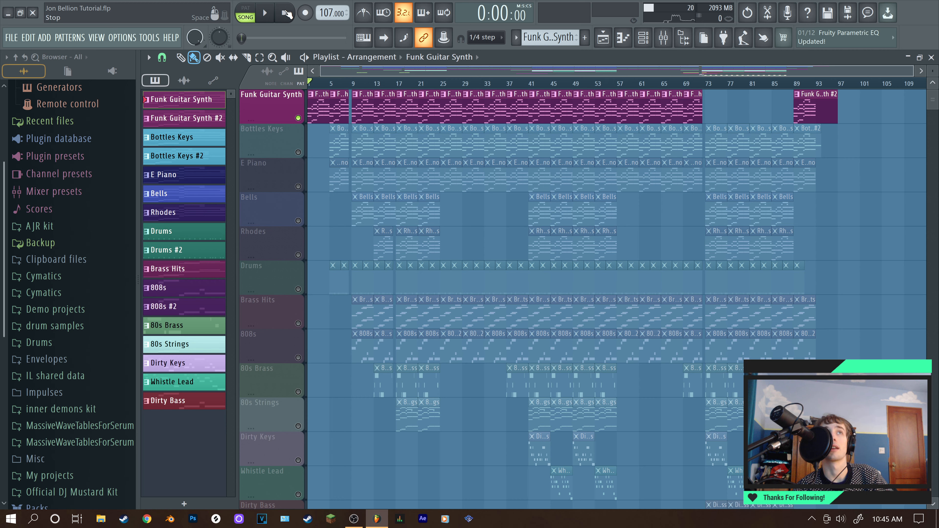
# Solo the Bottles Keys track and play it from bar 5.
pyautogui.click(305, 151)
pyautogui.click(298, 186)
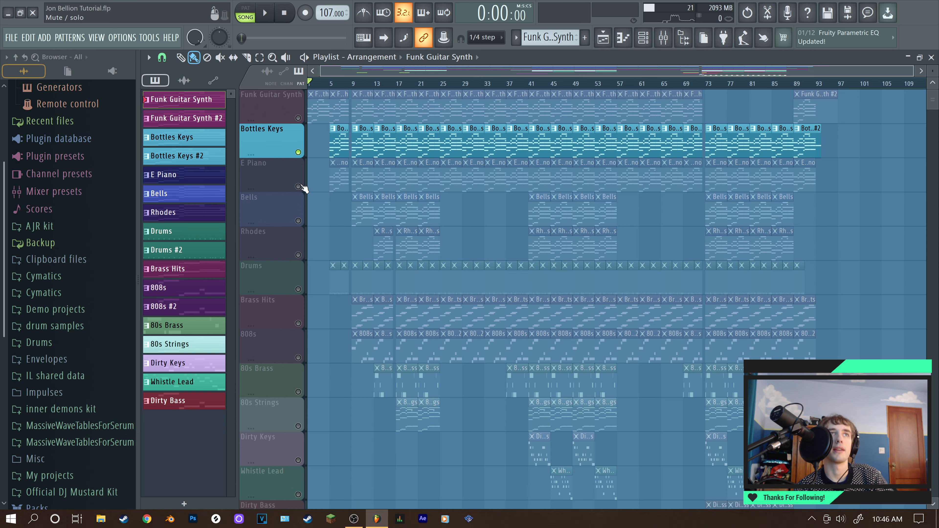
pyautogui.rightClick(298, 154)
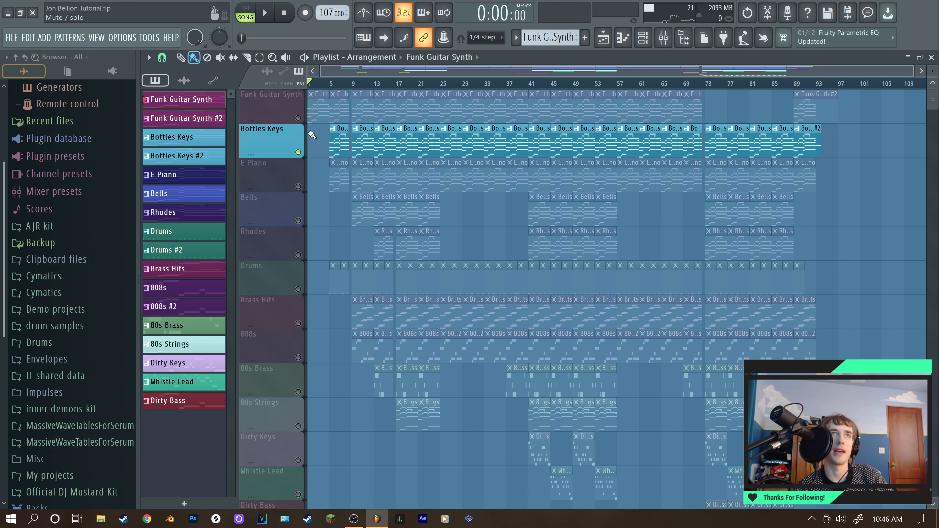
pyautogui.click(330, 83)
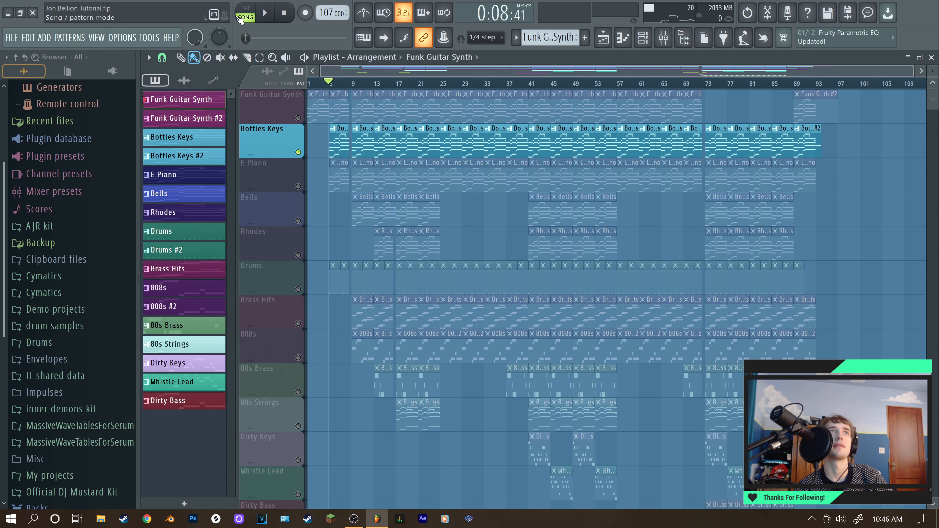
pyautogui.click(265, 13)
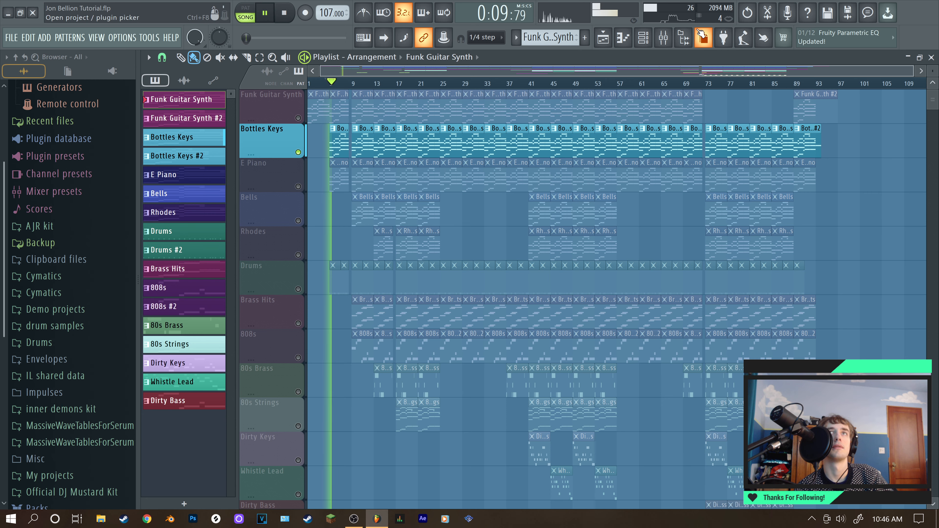
# View the preset in the Serum #2 channel while the part plays, and stop playback back in the playlist.
pyautogui.click(643, 38)
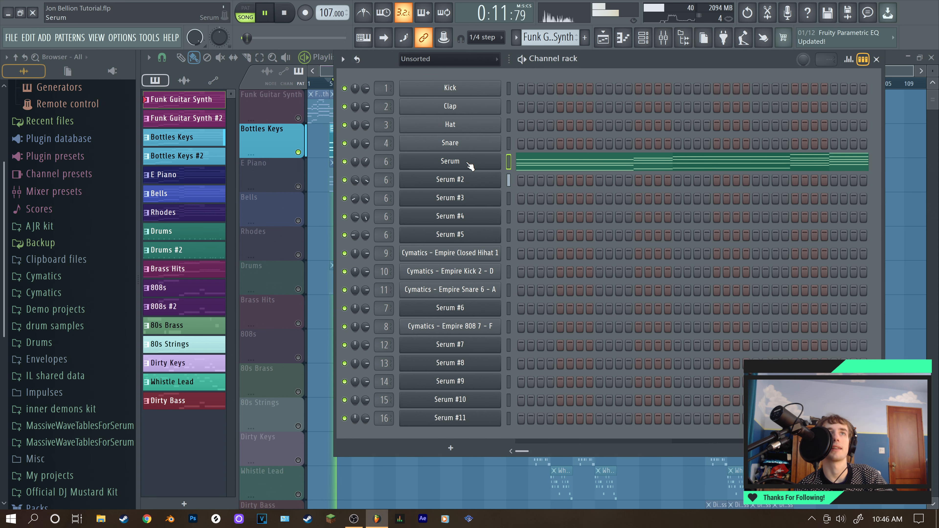
pyautogui.click(450, 179)
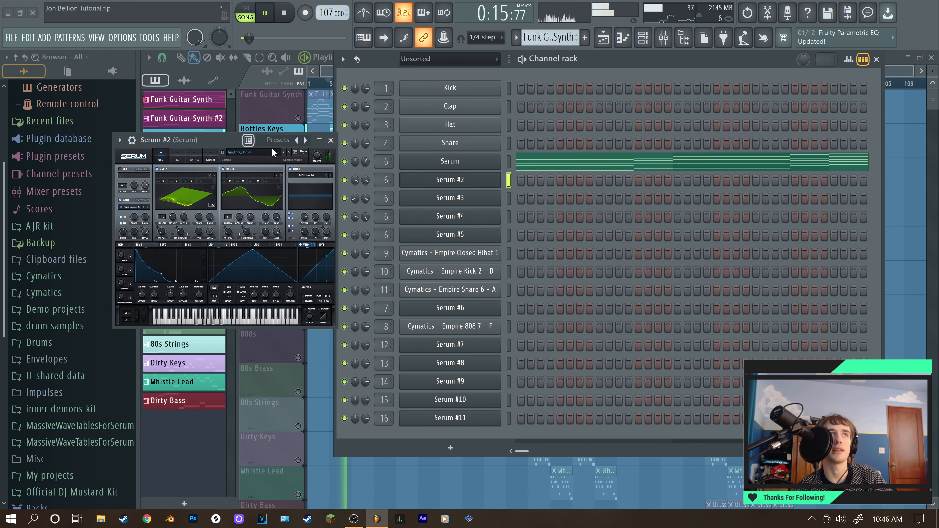
pyautogui.click(331, 140)
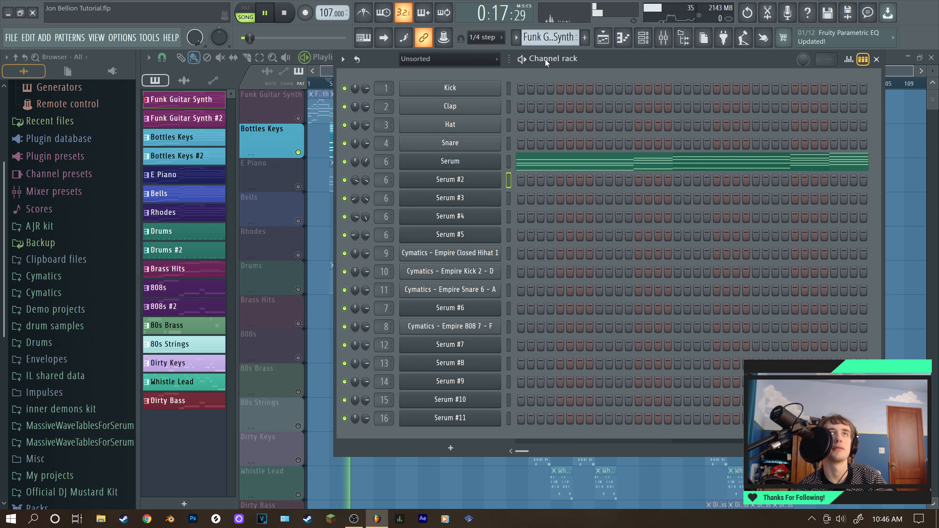
pyautogui.click(603, 39)
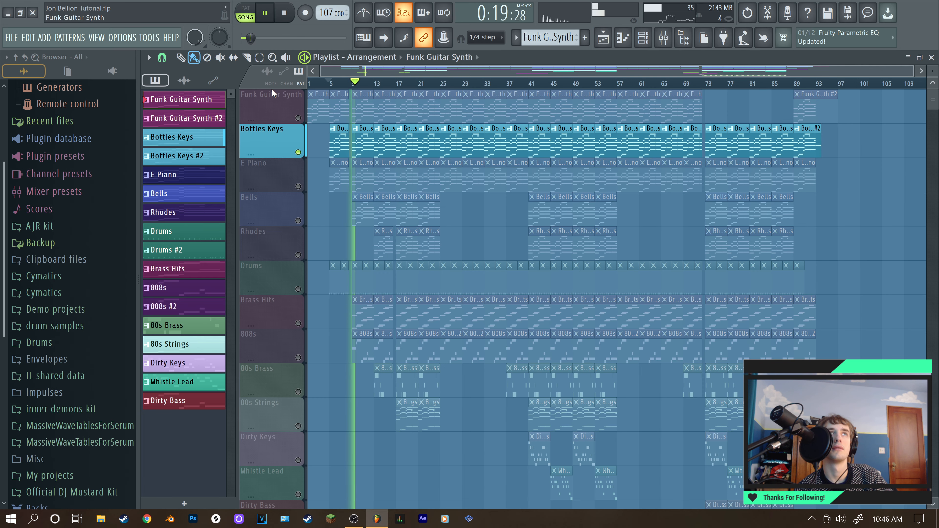
pyautogui.click(284, 14)
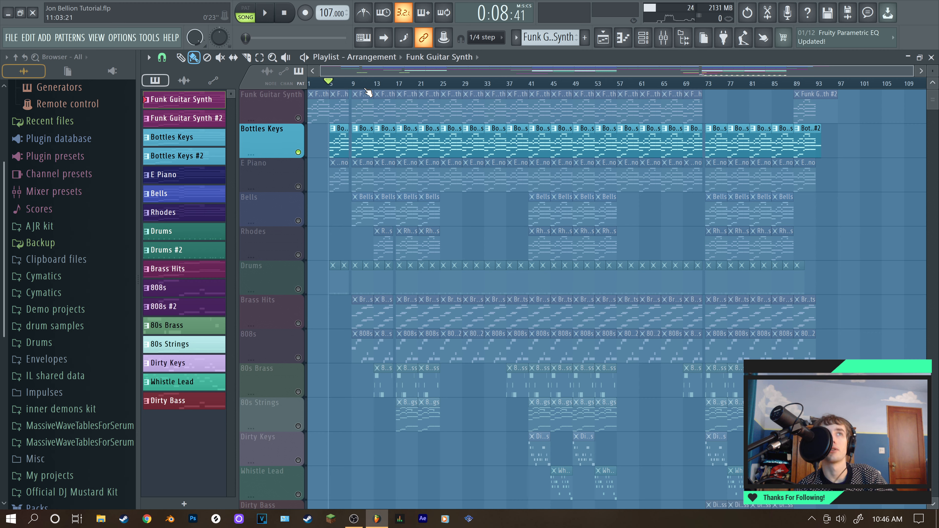
# Solo the E Piano track, listen to it from bar 5, and return playback to the song's start.
pyautogui.click(298, 188)
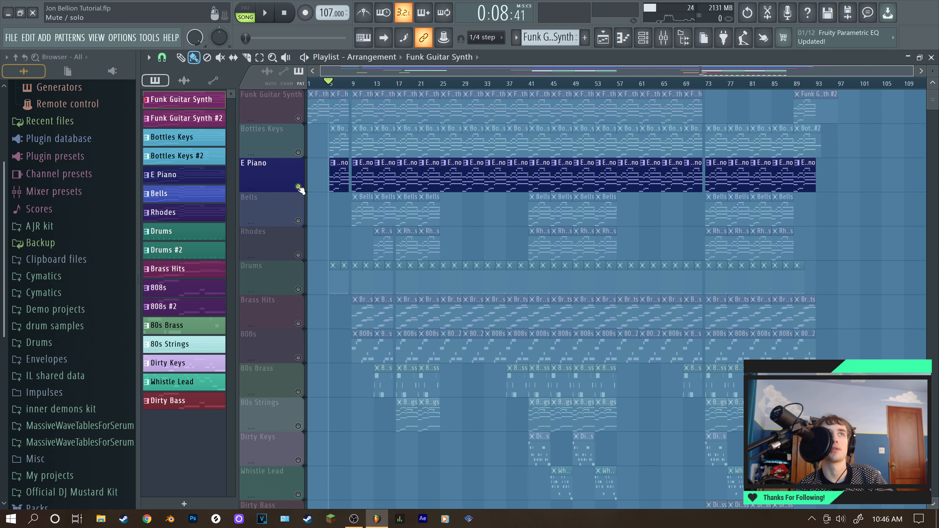
pyautogui.click(265, 12)
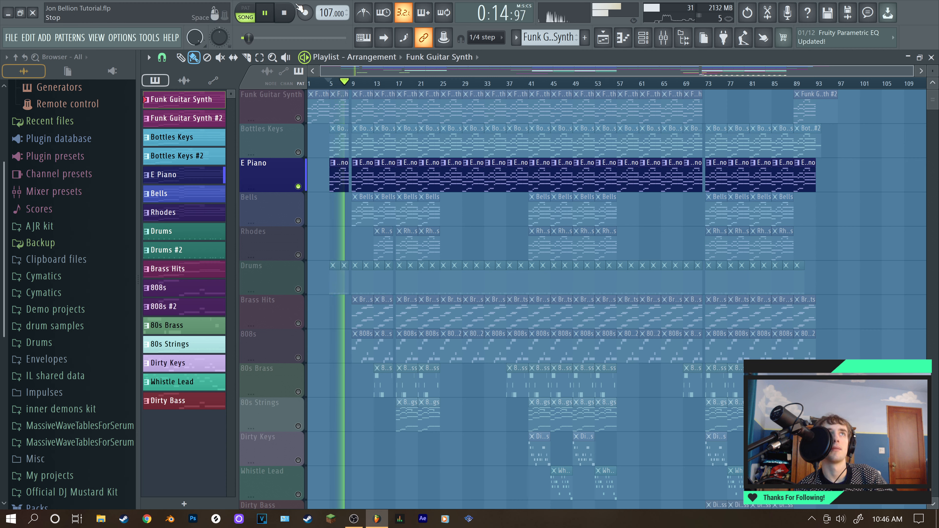
pyautogui.click(290, 15)
pyautogui.click(291, 15)
# Play the soloed Funk Guitar Synth from the start, bring in the Bottles Keys and E Piano tracks, and stop playback.
pyautogui.click(297, 119)
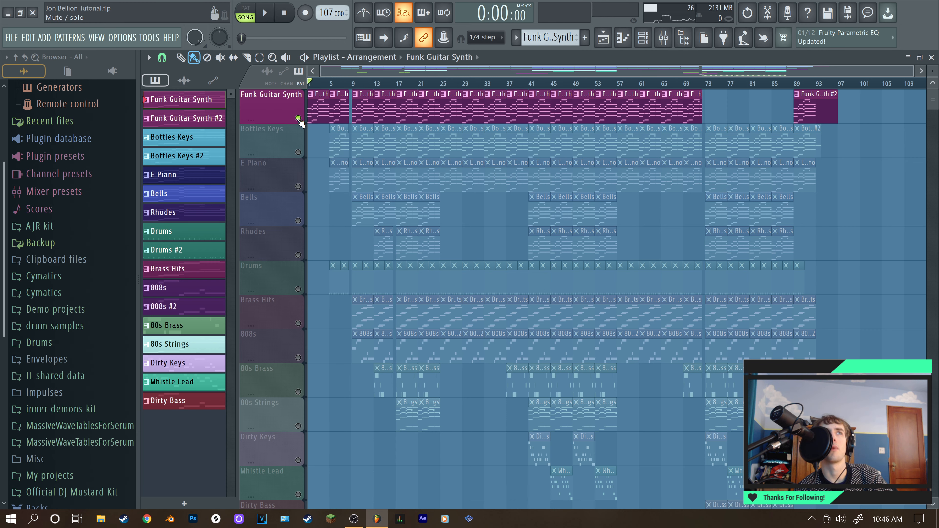
pyautogui.click(275, 19)
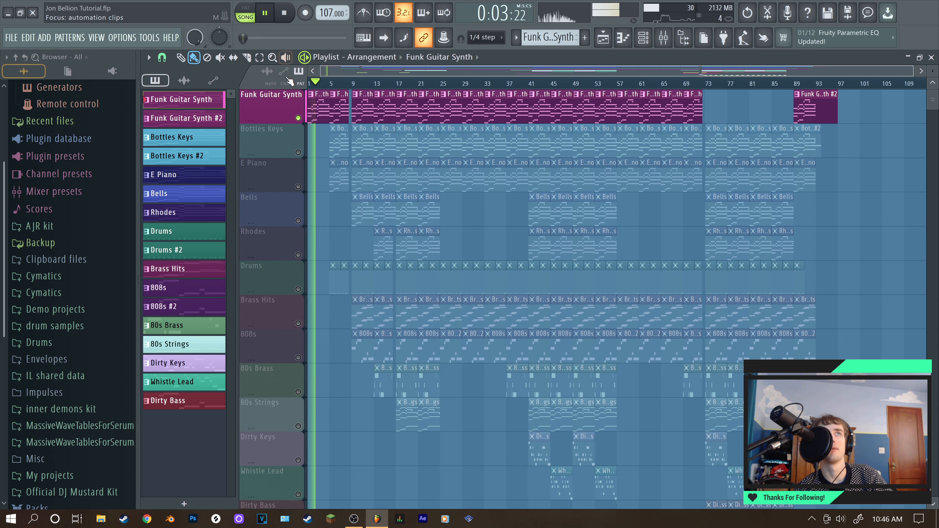
pyautogui.click(298, 152)
pyautogui.click(298, 186)
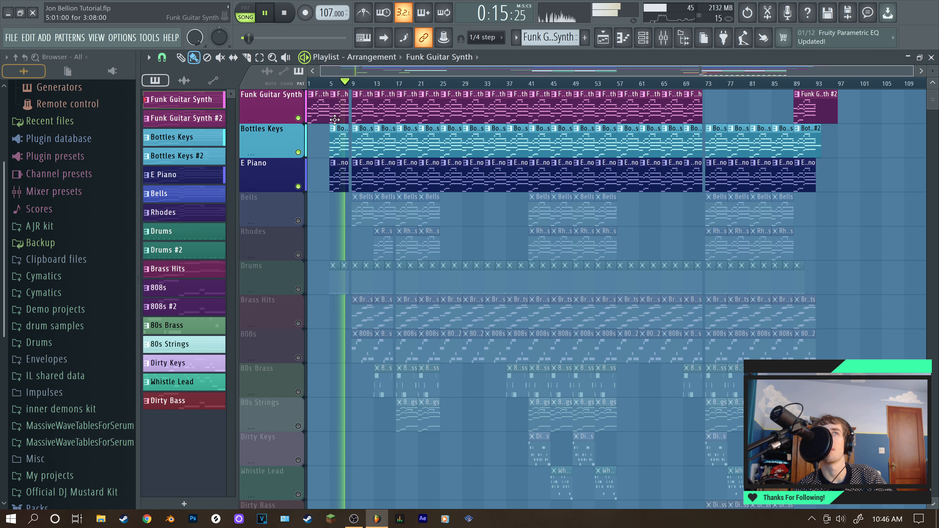
pyautogui.click(285, 15)
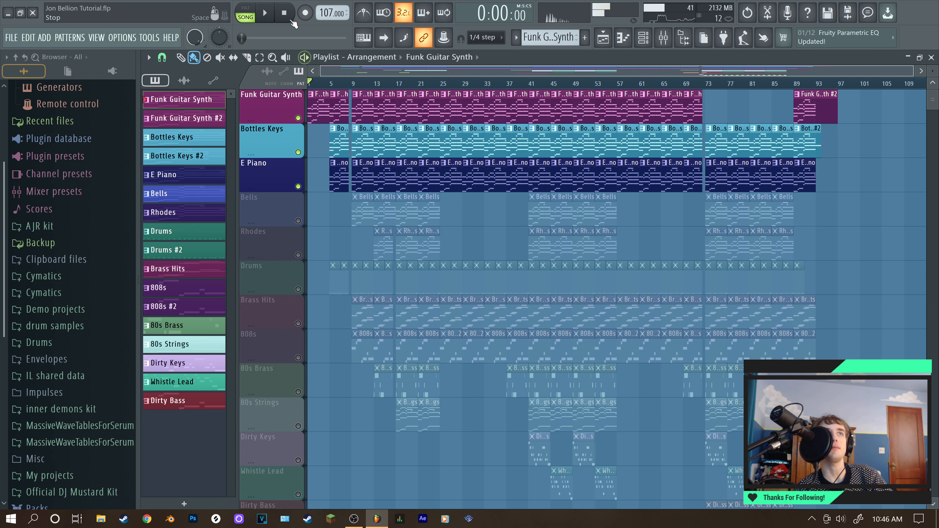
# Unmute the Drums track, listen to the combined tracks, and unmute the Transtions track before stopping playback.
pyautogui.click(298, 289)
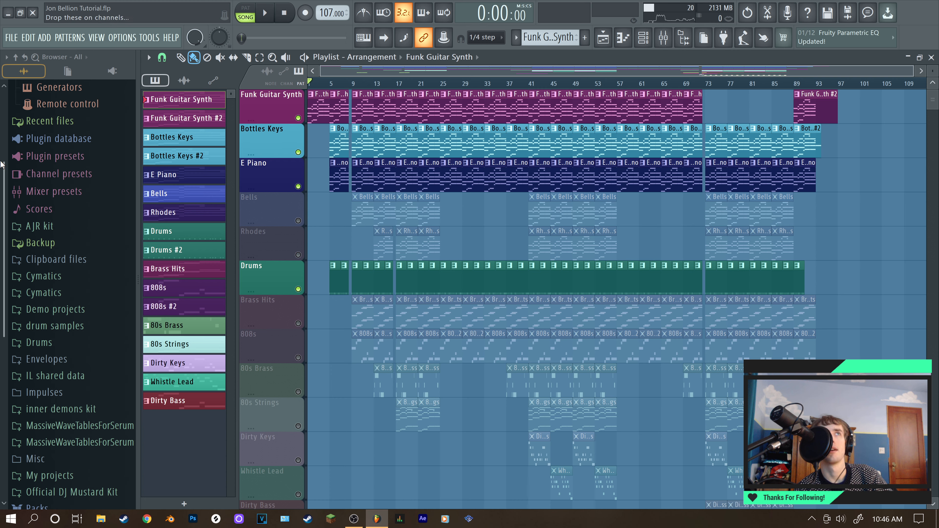
pyautogui.press('space')
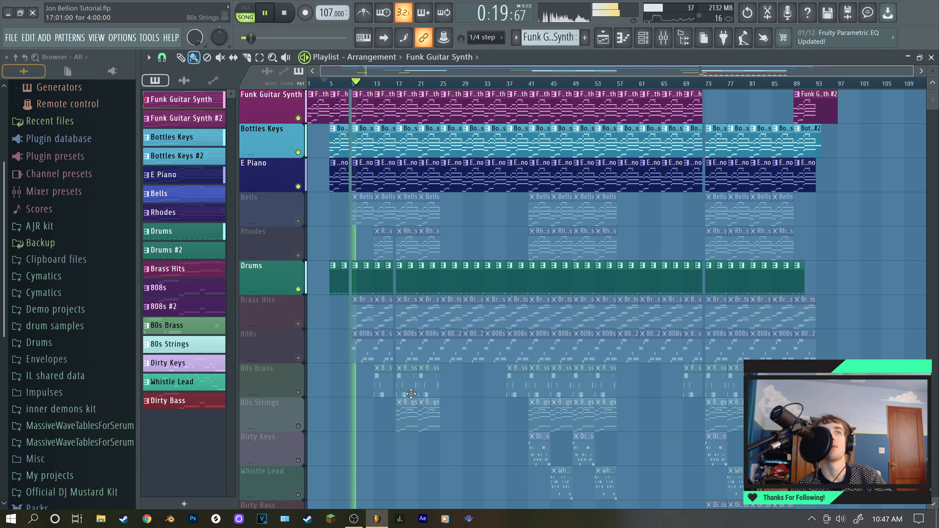
pyautogui.scroll(-3, 373, 397)
pyautogui.scroll(-3, 373, 397)
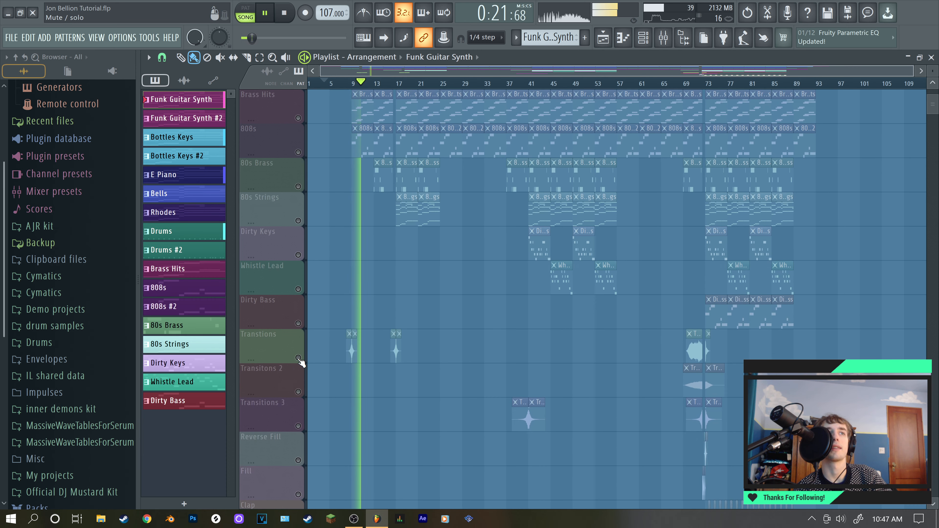
pyautogui.click(294, 353)
pyautogui.press('space')
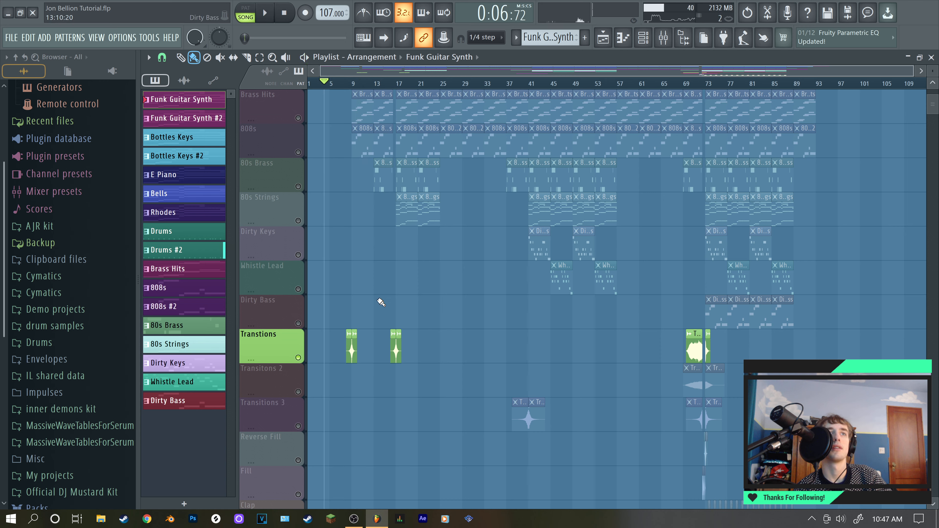
# Inspect the sample settings of the reversed crash and the following crash clip near bar 9 on the Transtions track.
pyautogui.doubleClick(351, 345)
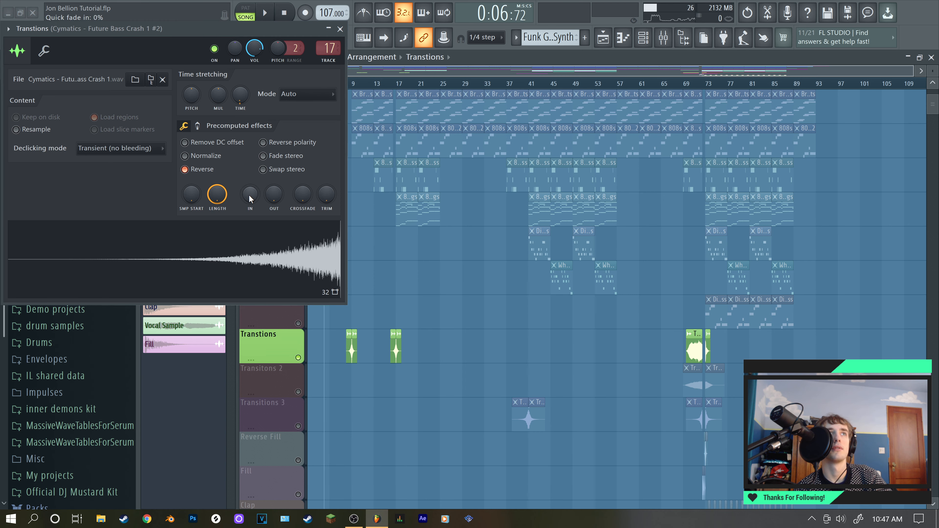
pyautogui.click(339, 29)
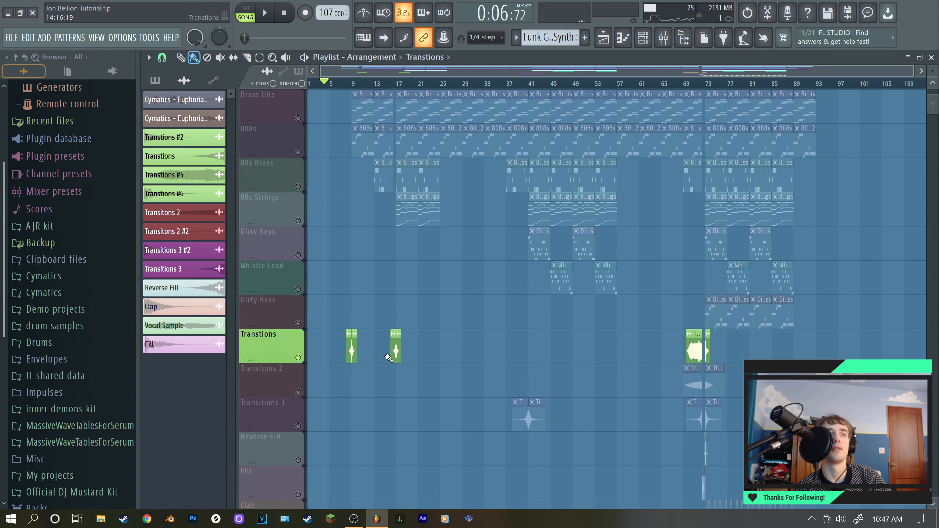
pyautogui.doubleClick(358, 349)
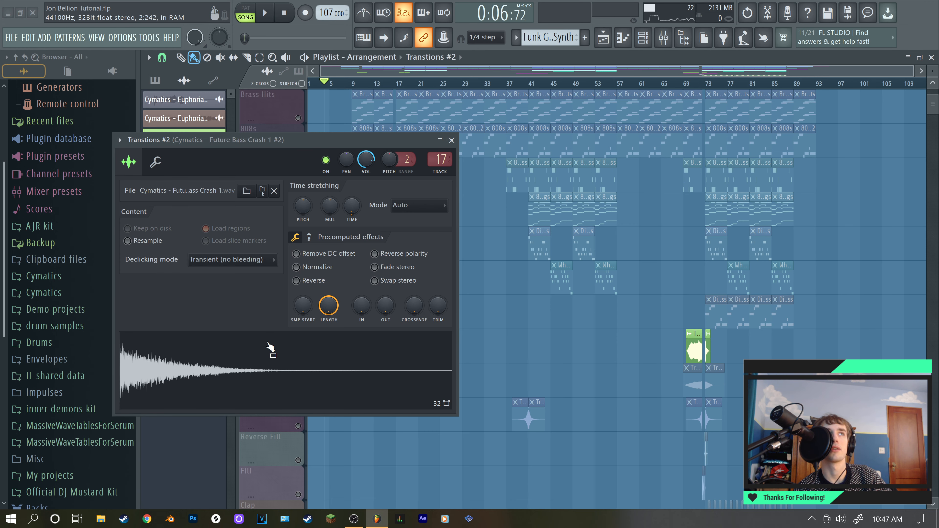
# Audition the Future Bass Crash 1 sample, close its settings, and play the unmuted tracks from about bar 7 through the bar 9 transition.
pyautogui.click(269, 347)
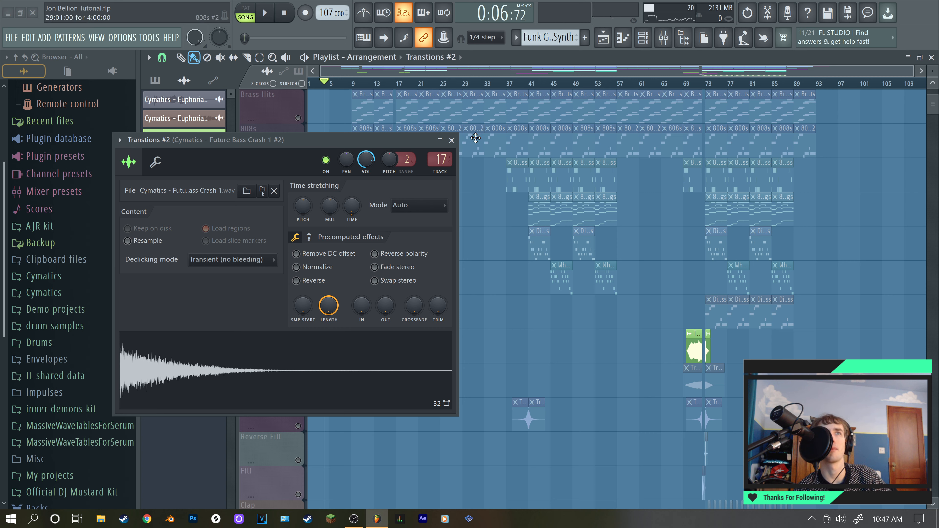
pyautogui.click(451, 140)
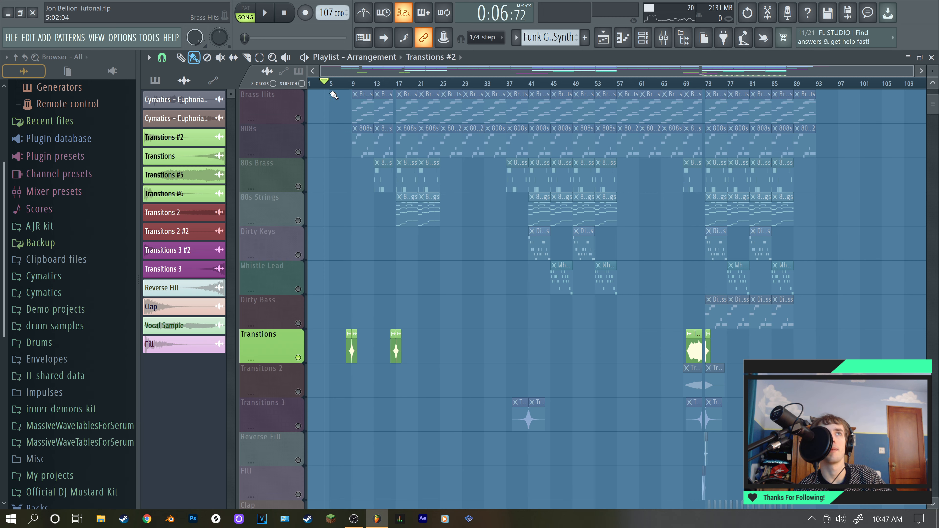
pyautogui.click(338, 87)
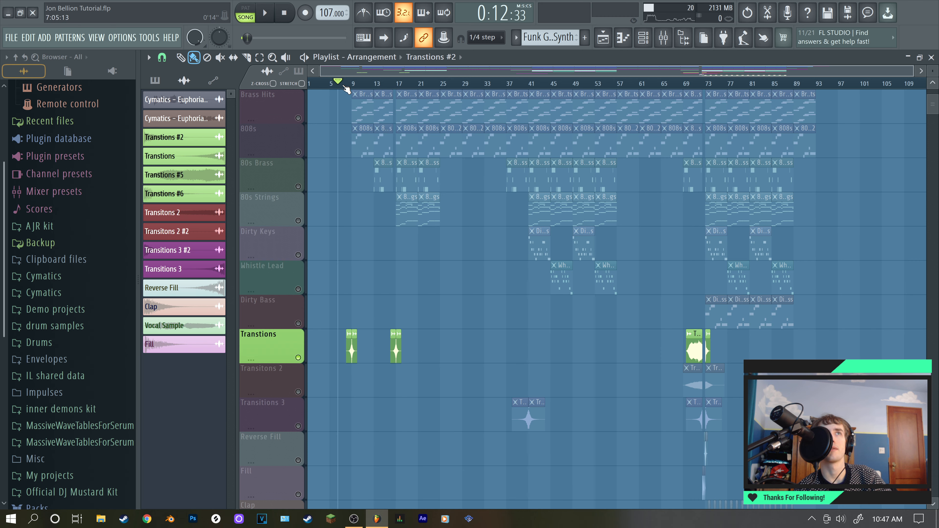
pyautogui.click(348, 88)
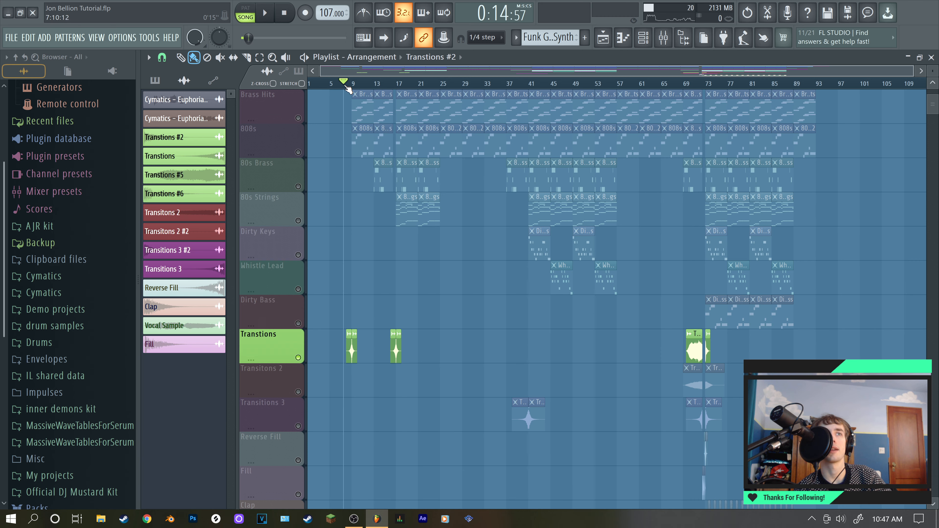
pyautogui.click(273, 13)
pyautogui.scroll(4, 390, 288)
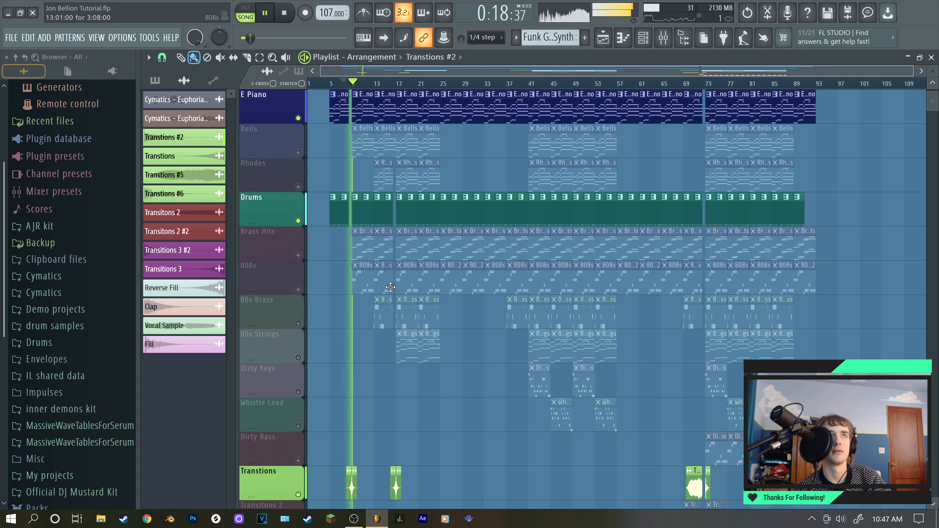
pyautogui.press('space')
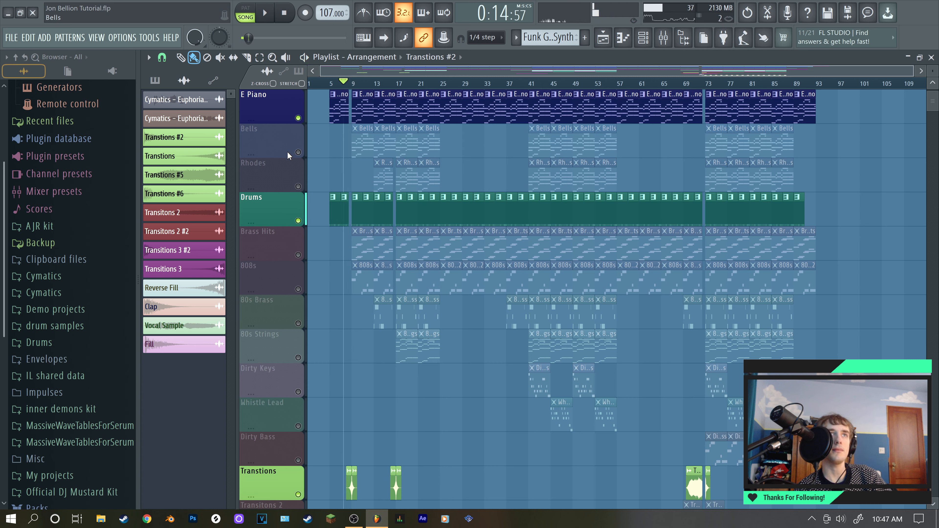
# Unmute the Bells track, restart playback from about bar 7, and bring in the Brass Hits and 808s tracks.
pyautogui.click(298, 152)
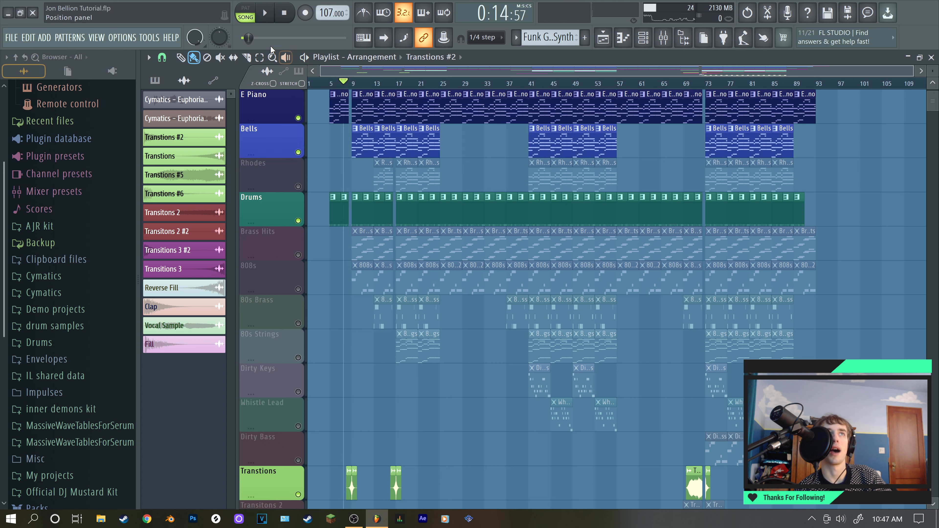
pyautogui.click(272, 13)
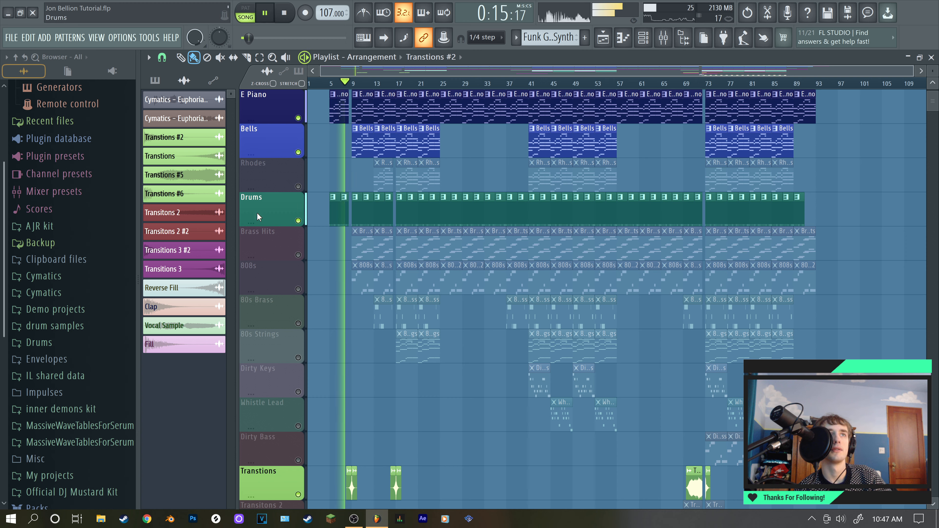
pyautogui.click(298, 254)
pyautogui.click(298, 289)
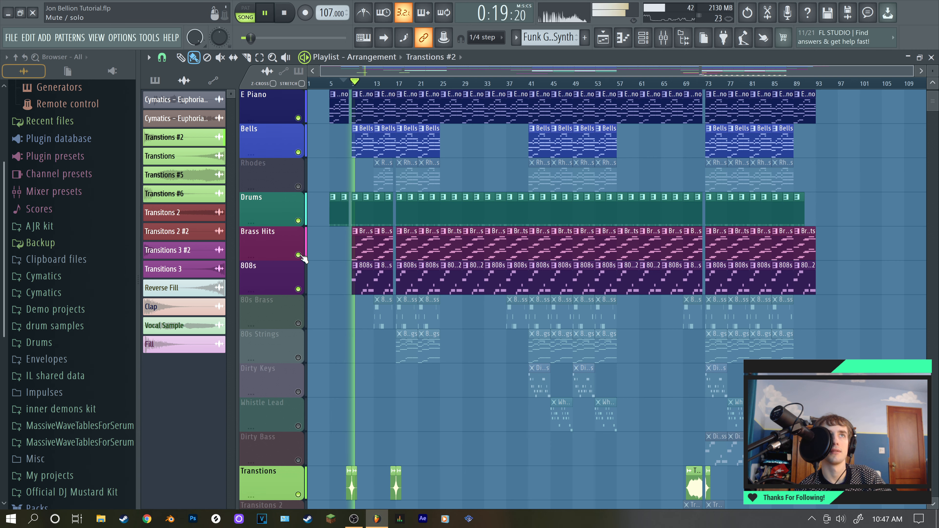
# Solo the Bells track during playback and listen to its part alone.
pyautogui.rightClick(299, 152)
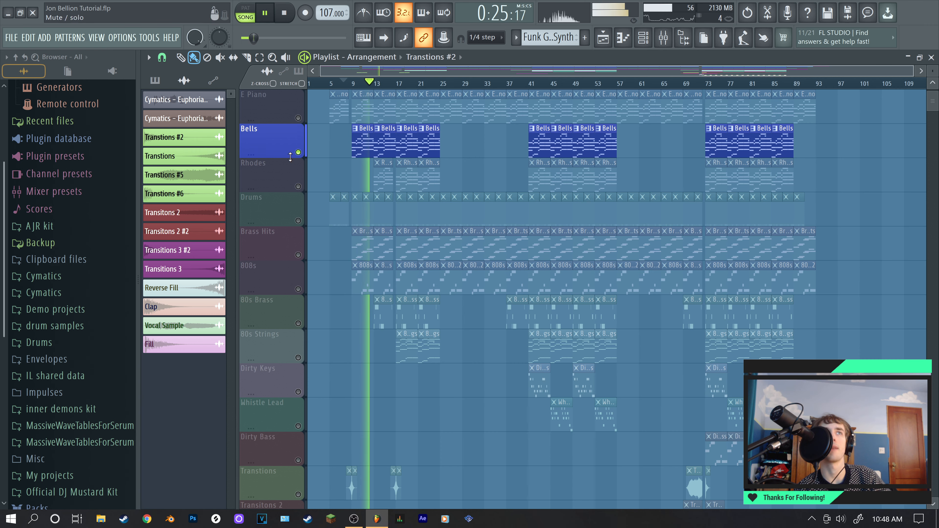
pyautogui.scroll(2, 329, 290)
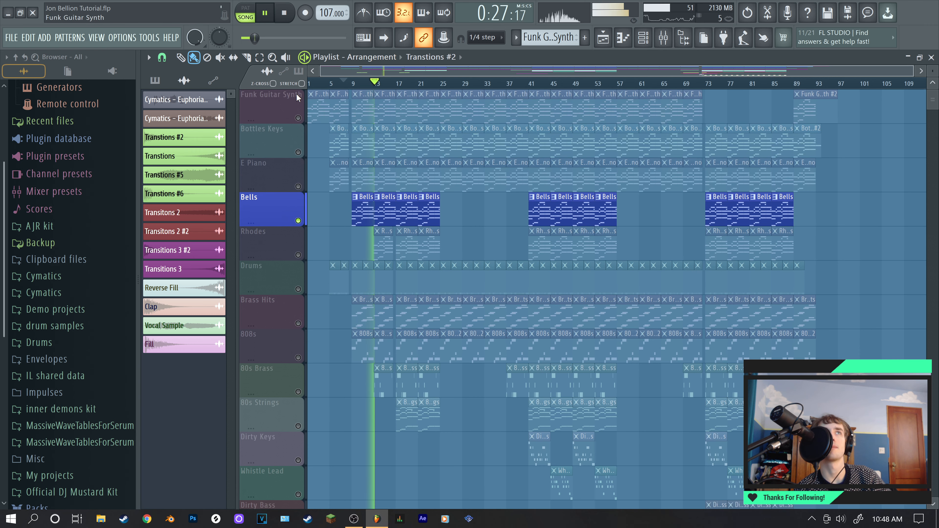
pyautogui.scroll(-2, 314, 177)
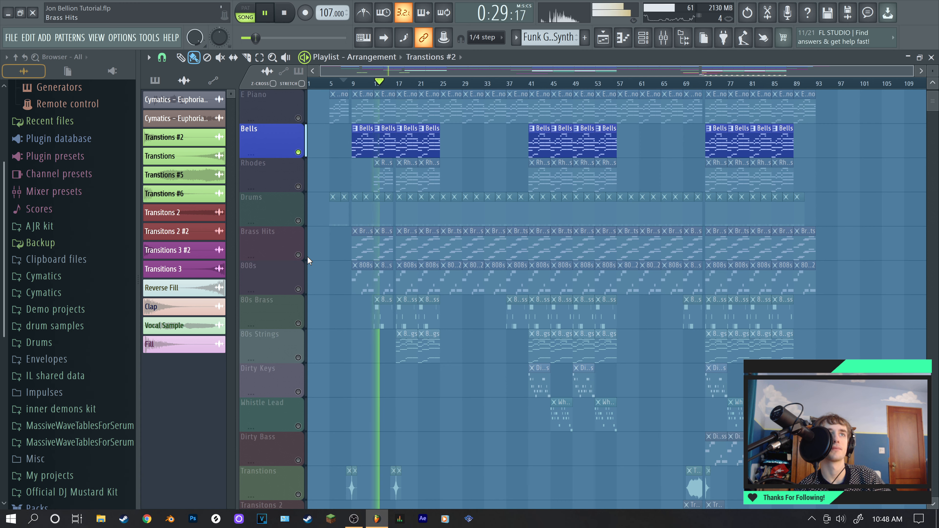
# Solo the Brass Hits track and replay it from bar 9.
pyautogui.rightClick(298, 255)
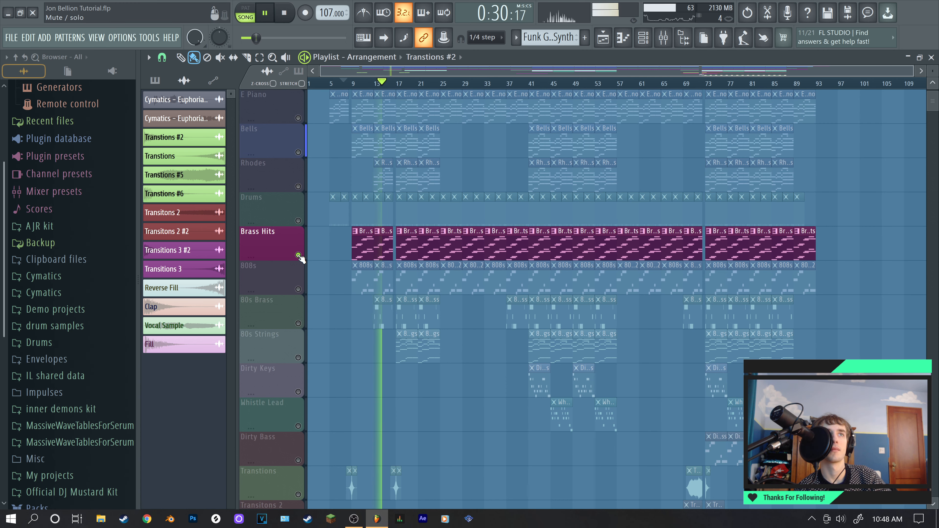
pyautogui.click(357, 85)
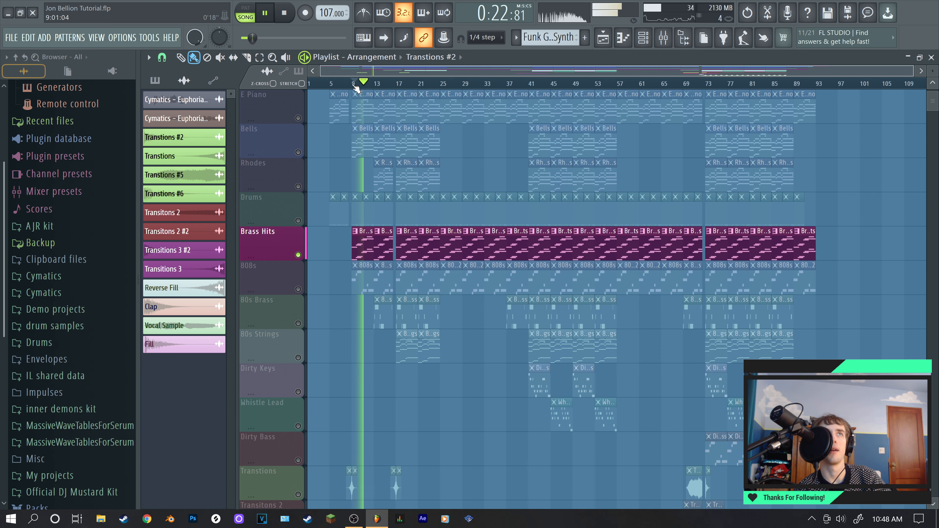
pyautogui.click(356, 85)
pyautogui.scroll(-1, 339, 223)
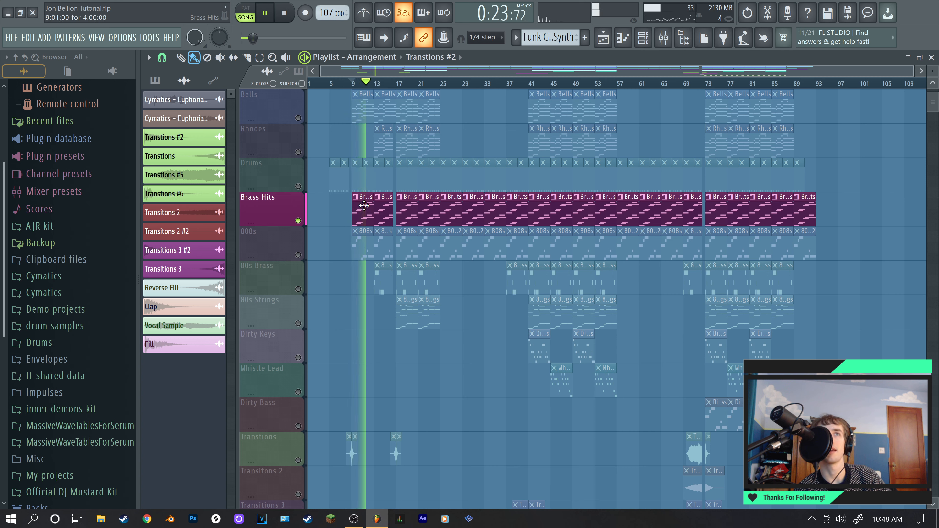
# Add the 808s track to the soloed Brass Hits, replay from about bar 9, and view the 808s pattern in the channel rack.
pyautogui.click(298, 255)
pyautogui.click(351, 84)
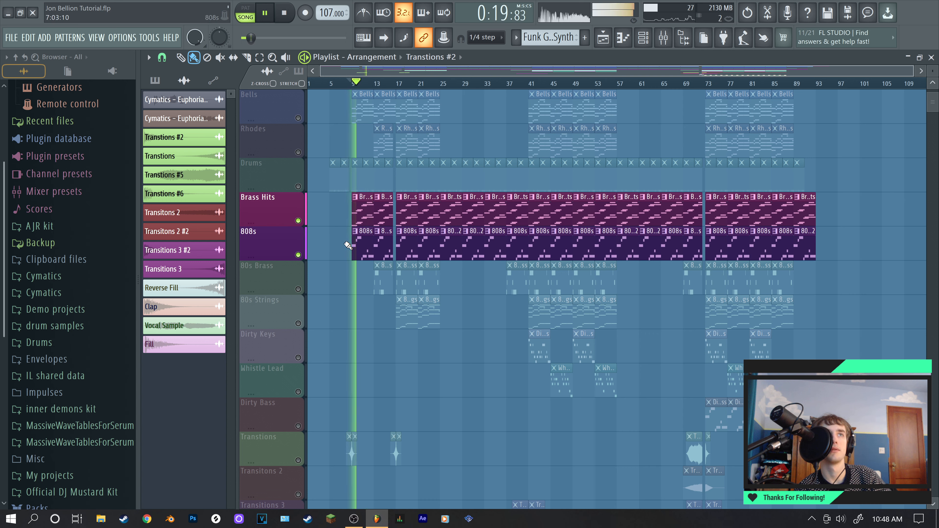
pyautogui.click(361, 241)
pyautogui.press('F6')
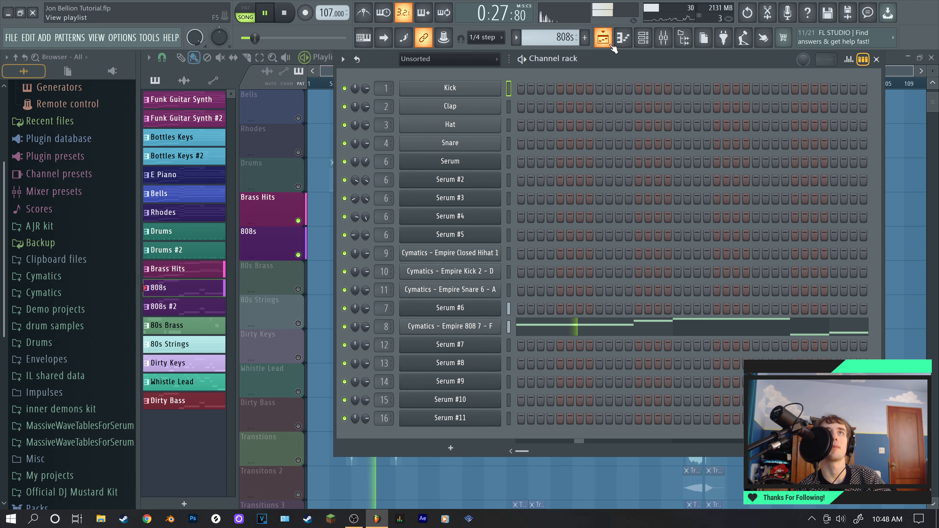
pyautogui.press('F6')
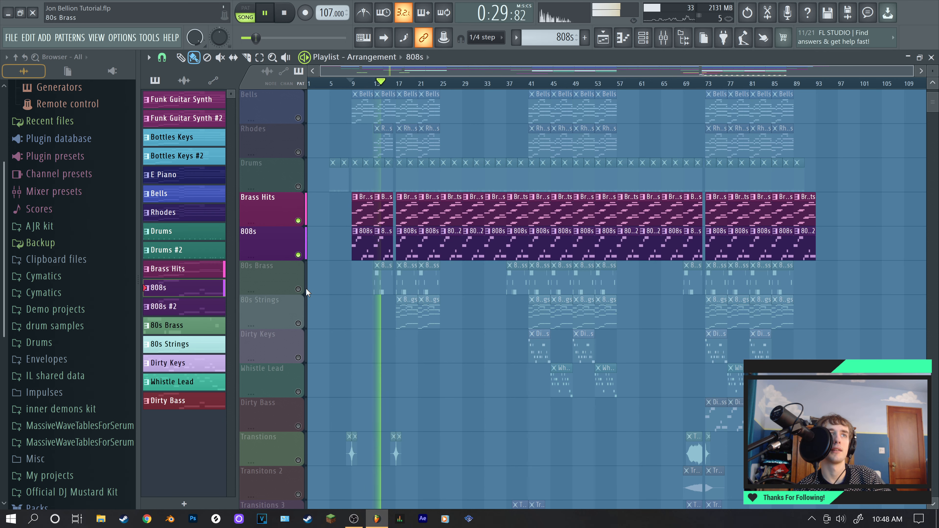
# Unmute the 80s Brass track and replay the layered tracks from about bar 13.
pyautogui.click(298, 289)
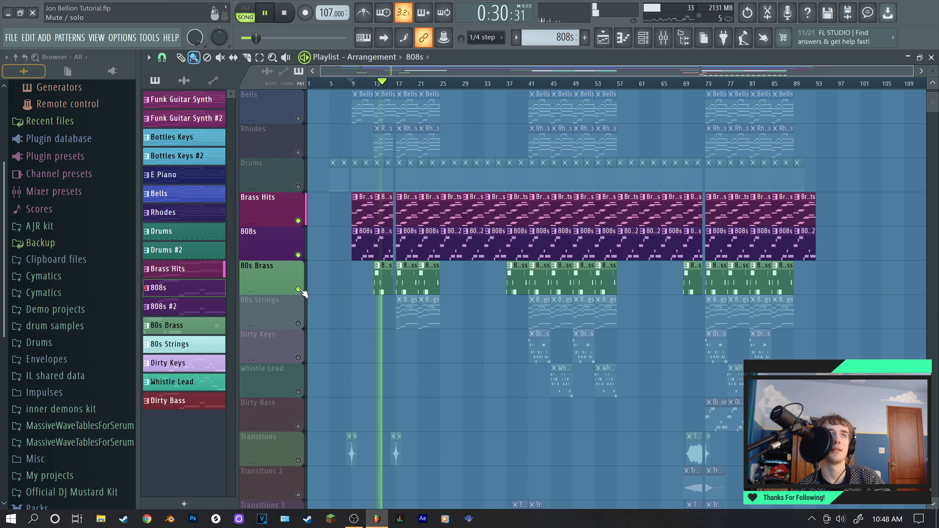
pyautogui.click(376, 84)
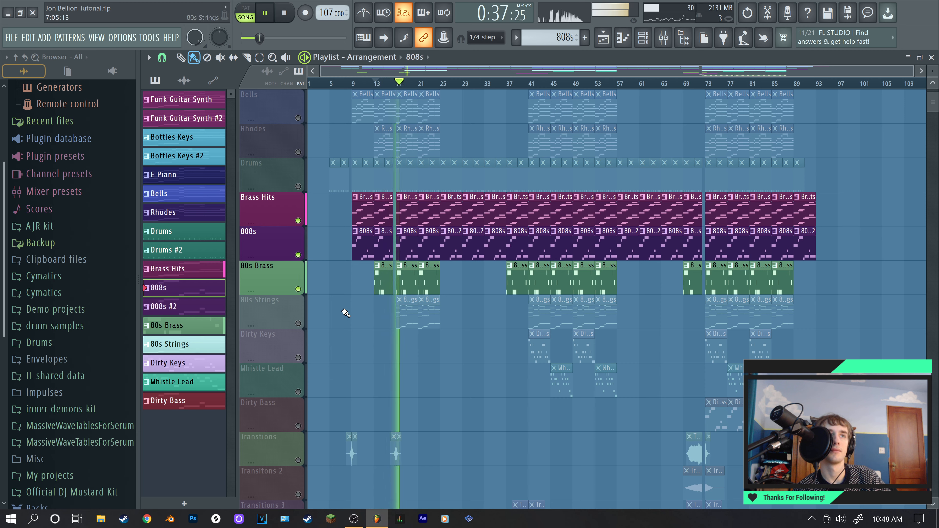
# Unmute the Drums, Rhodes, Bells, E Piano, Bottles Keys and Funk Guitar Synth tracks while the song plays.
pyautogui.scroll(2, 314, 282)
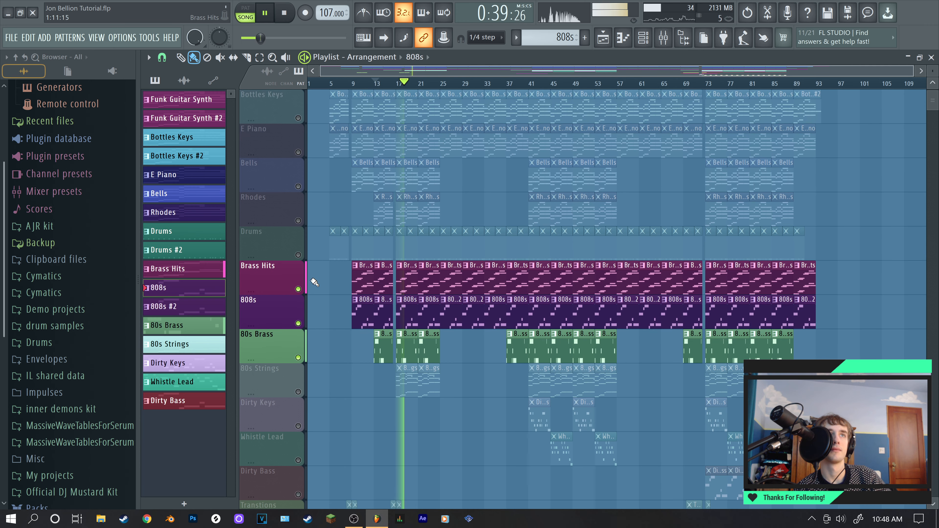
pyautogui.click(298, 255)
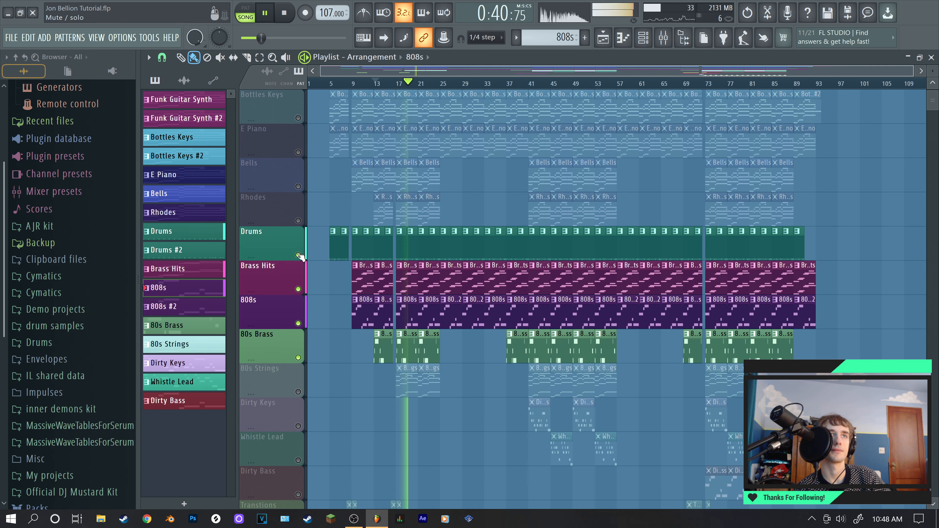
pyautogui.click(298, 221)
pyautogui.click(298, 186)
pyautogui.click(298, 152)
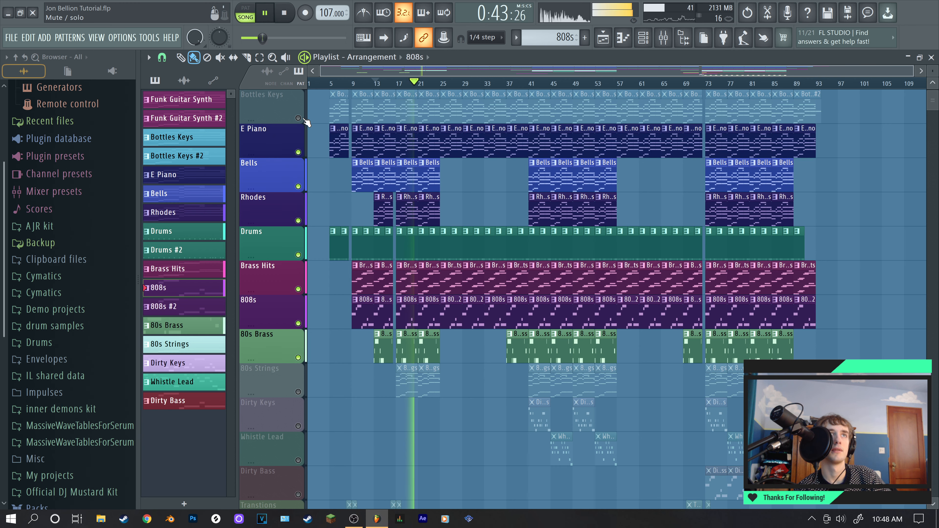
pyautogui.click(298, 118)
pyautogui.scroll(1, 316, 113)
pyautogui.click(298, 118)
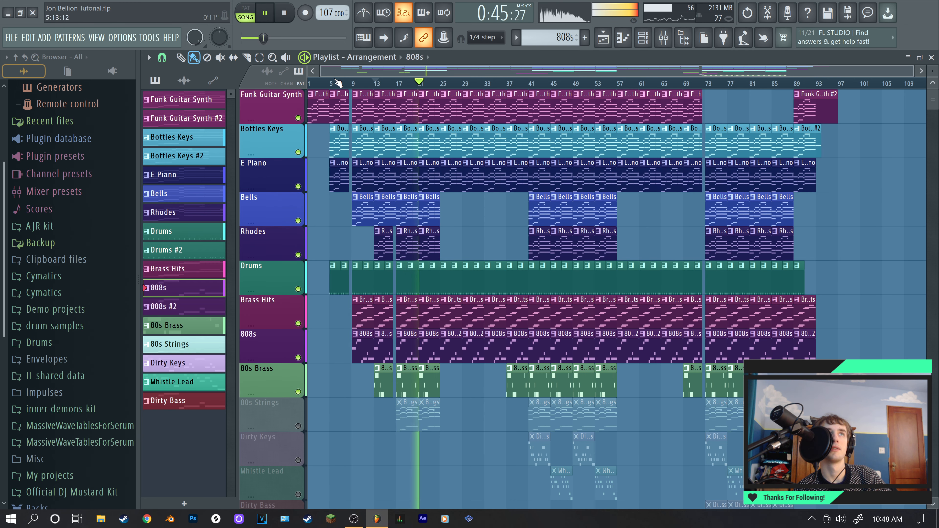
# Replay the full layered mix from about bar 10 and unmute the Transtions track.
pyautogui.click(358, 84)
pyautogui.scroll(-6, 374, 177)
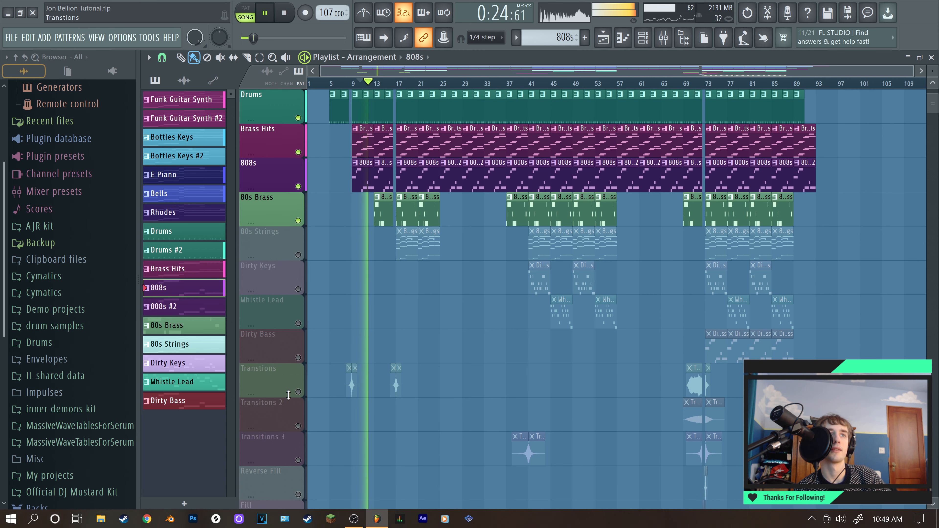
pyautogui.click(299, 392)
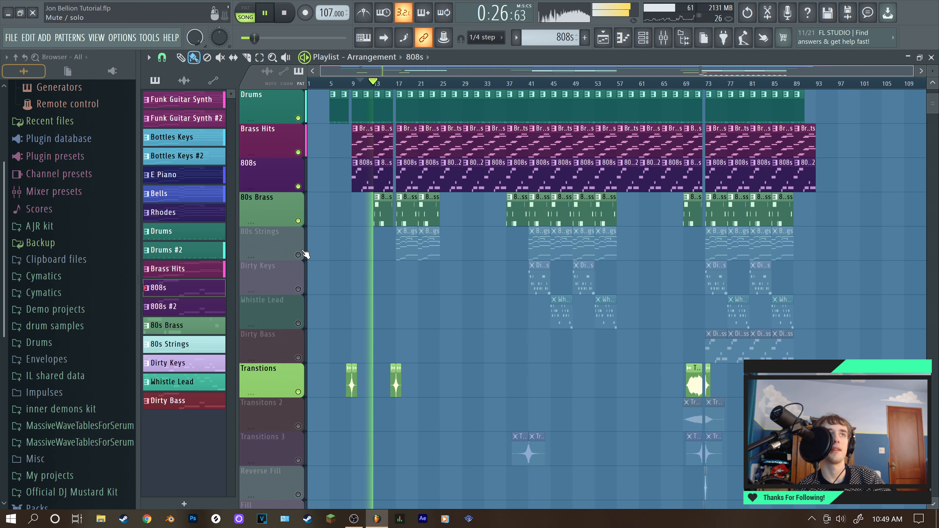
# Solo the 80s Strings track and open its first clip in the piano roll.
pyautogui.rightClick(298, 255)
pyautogui.doubleClick(406, 238)
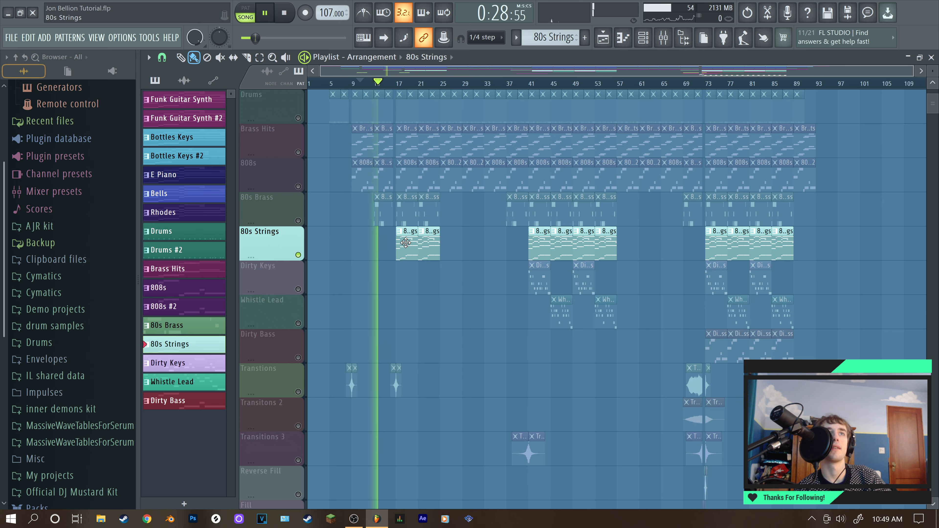
pyautogui.scroll(3, 378, 224)
pyautogui.moveTo(392, 71); pyautogui.dragTo(281, 71)
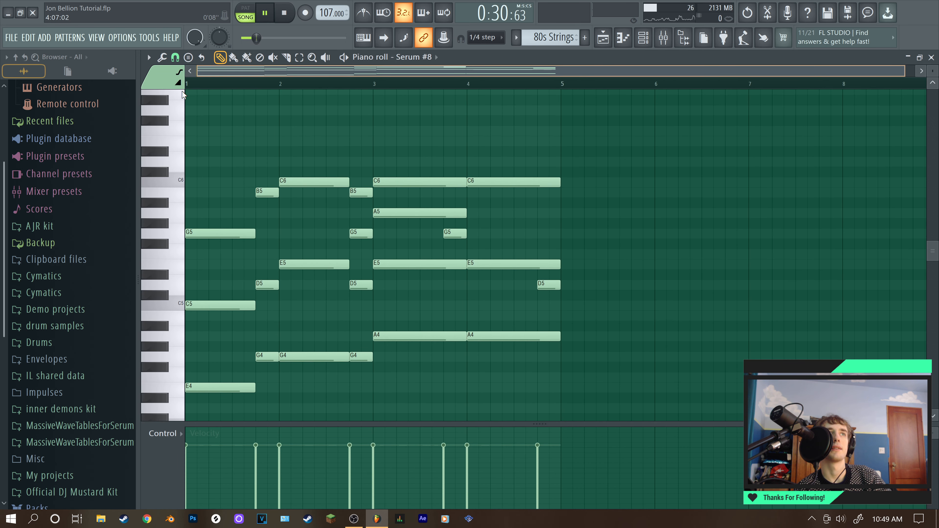
# Examine the 80s Strings bass and chord notes during playback, return to the playlist, and stop the song.
pyautogui.scroll(-2, 226, 202)
pyautogui.scroll(-6, 229, 204)
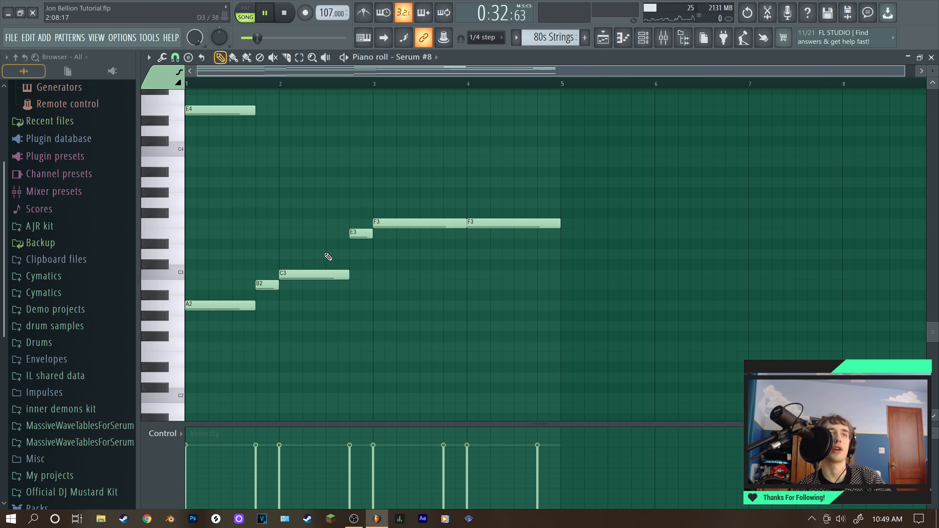
pyautogui.scroll(2, 327, 283)
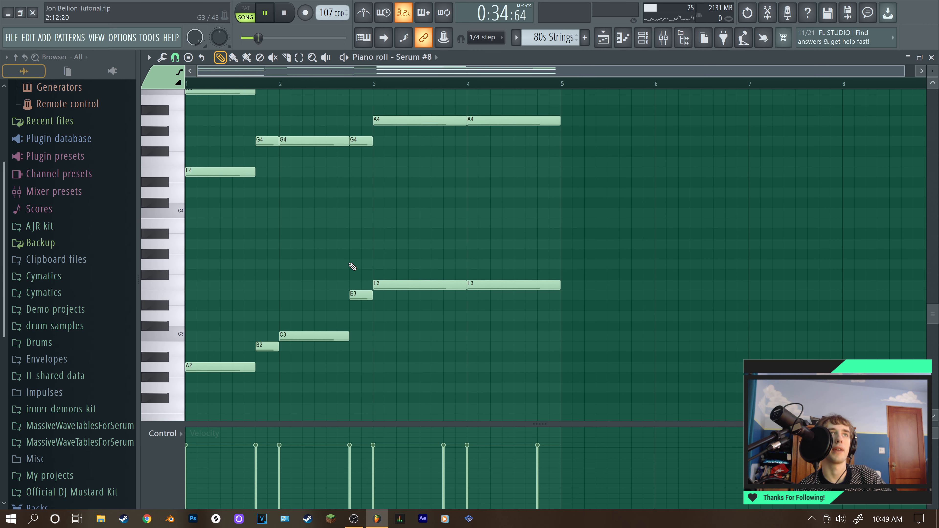
pyautogui.scroll(1, 495, 267)
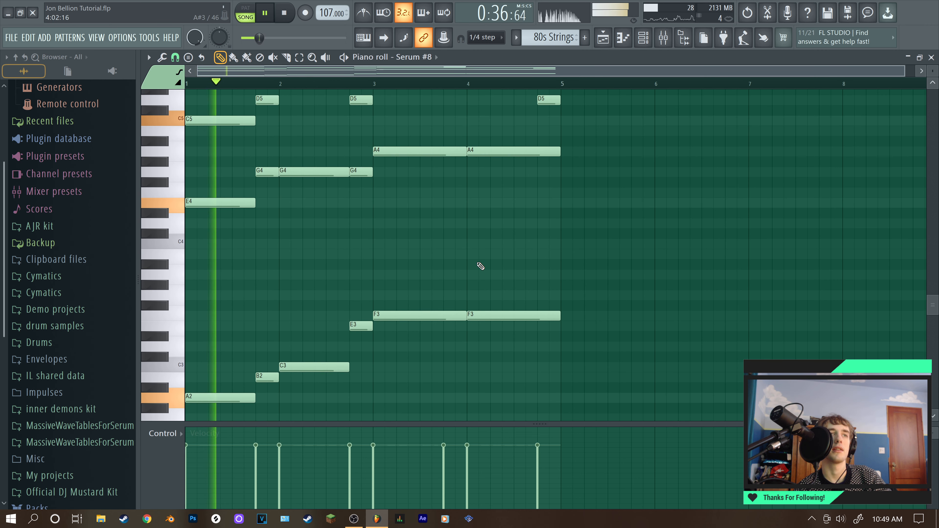
pyautogui.scroll(-2, 220, 339)
pyautogui.scroll(5, 282, 318)
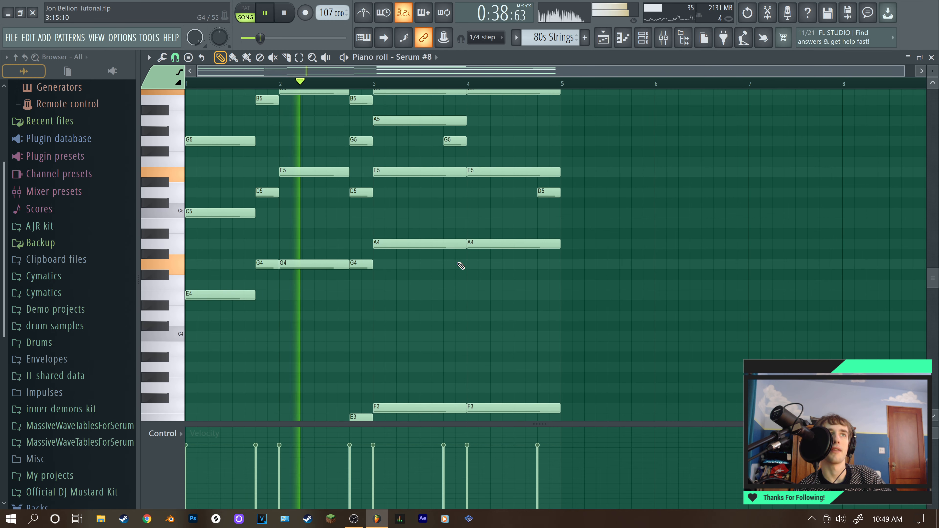
pyautogui.scroll(3, 191, 259)
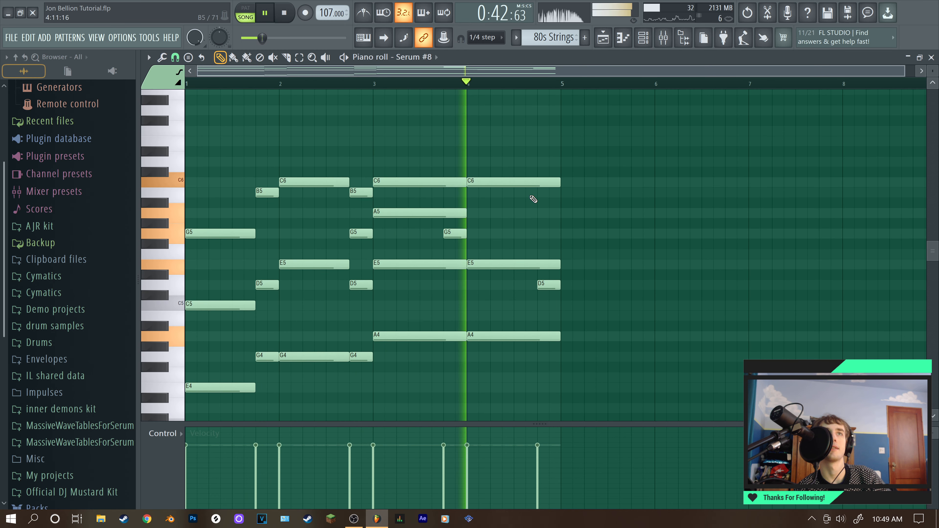
pyautogui.press('F5')
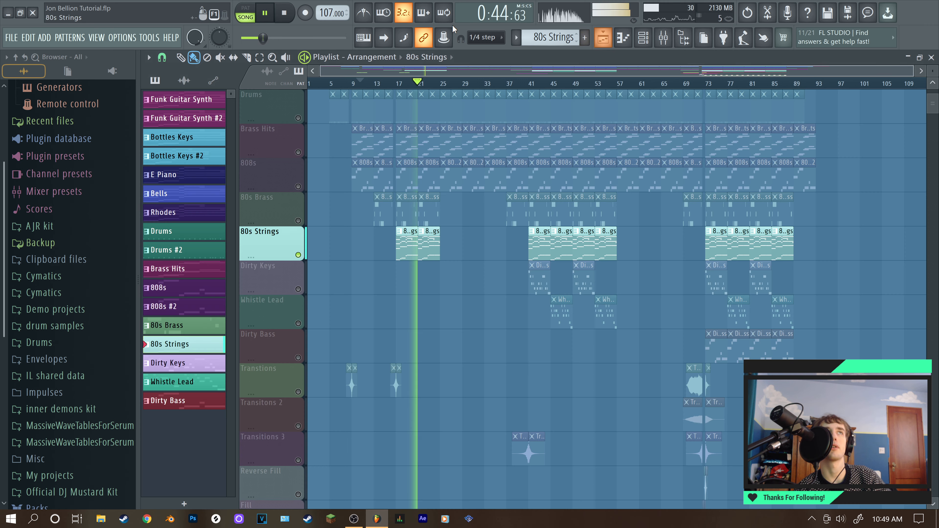
pyautogui.click(284, 11)
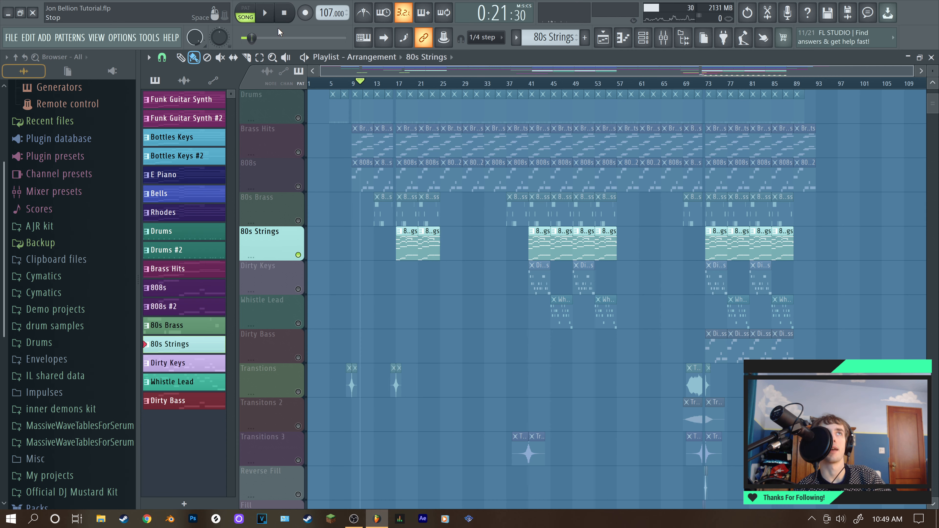
# Clear the solo so every track sounds, and play the full mix from about bar 16 before stopping it.
pyautogui.rightClick(304, 223)
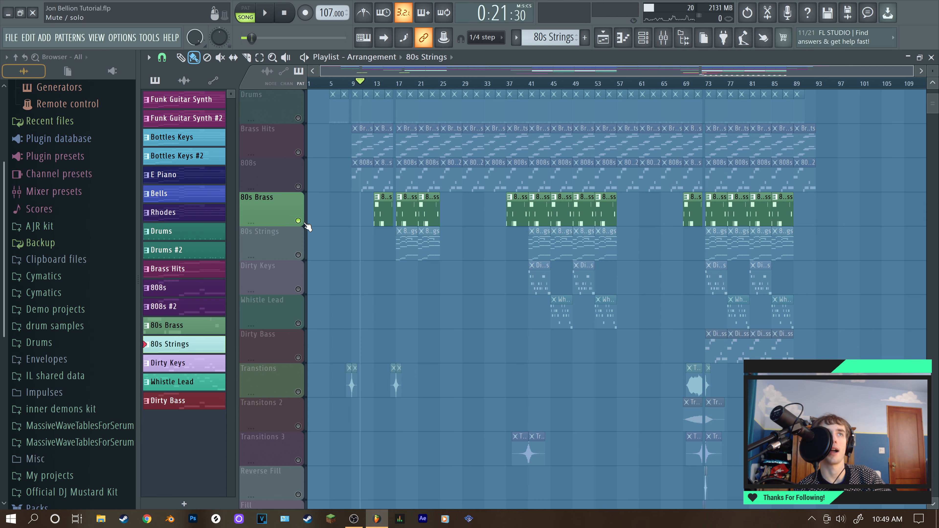
pyautogui.rightClick(304, 223)
pyautogui.click(392, 83)
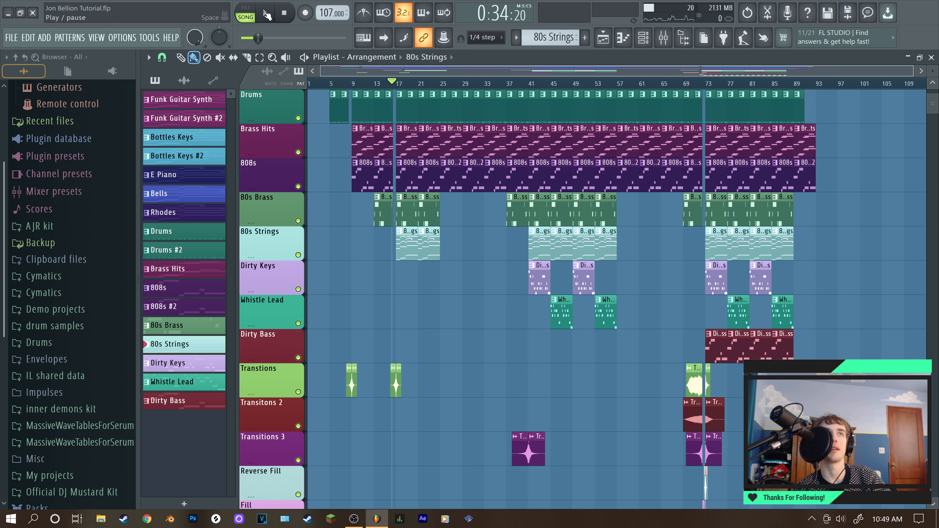
pyautogui.click(267, 14)
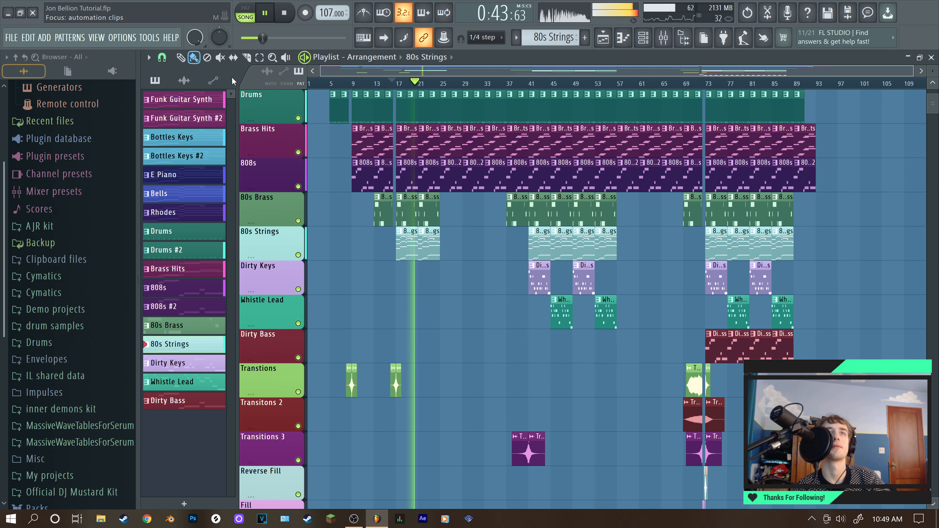
pyautogui.scroll(-2, 624, 291)
pyautogui.scroll(-7, 626, 292)
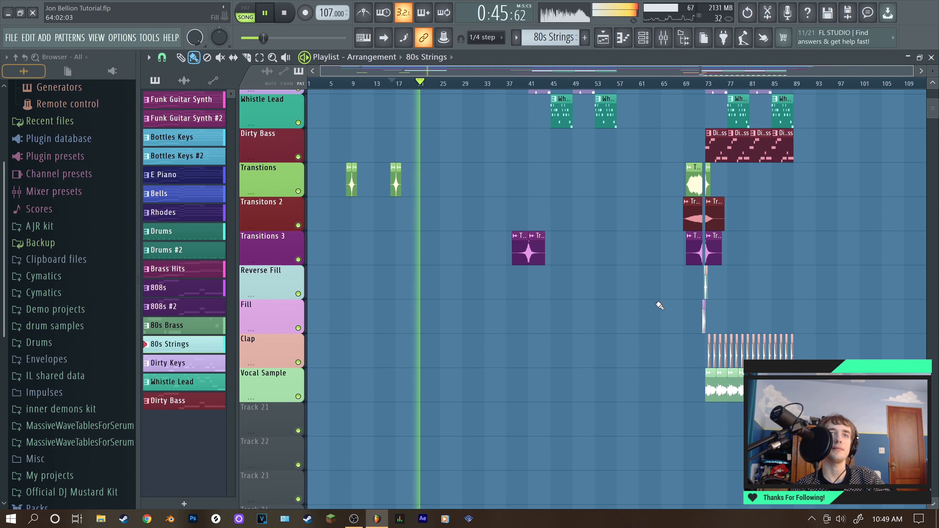
pyautogui.scroll(3, 702, 336)
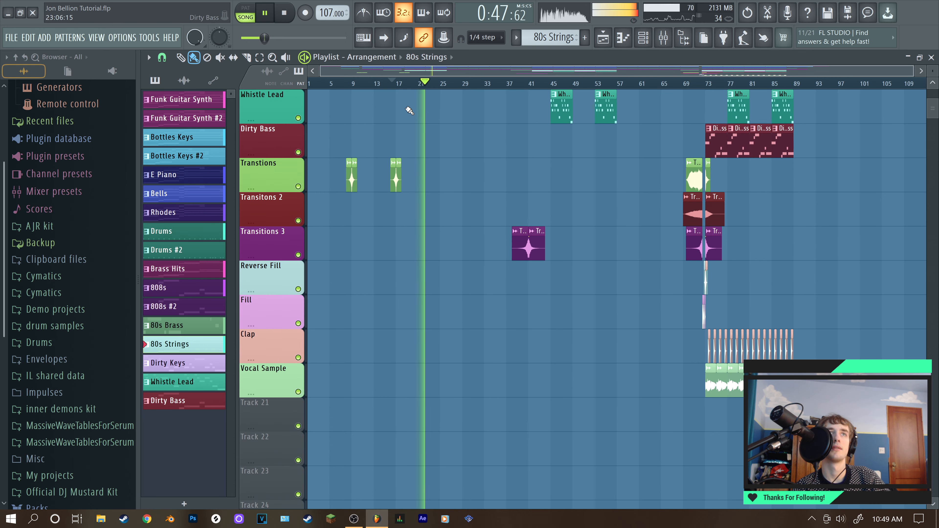
pyautogui.press('space')
# View the sample settings of both Transitions 3 clips, the reversed and the normal Cymatics - Odyssey Crash 3.
pyautogui.doubleClick(528, 242)
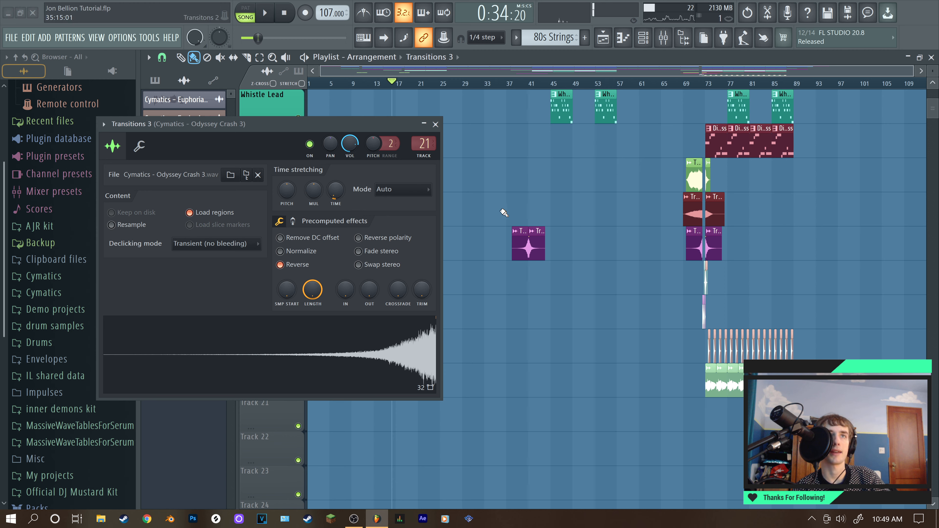
pyautogui.doubleClick(537, 248)
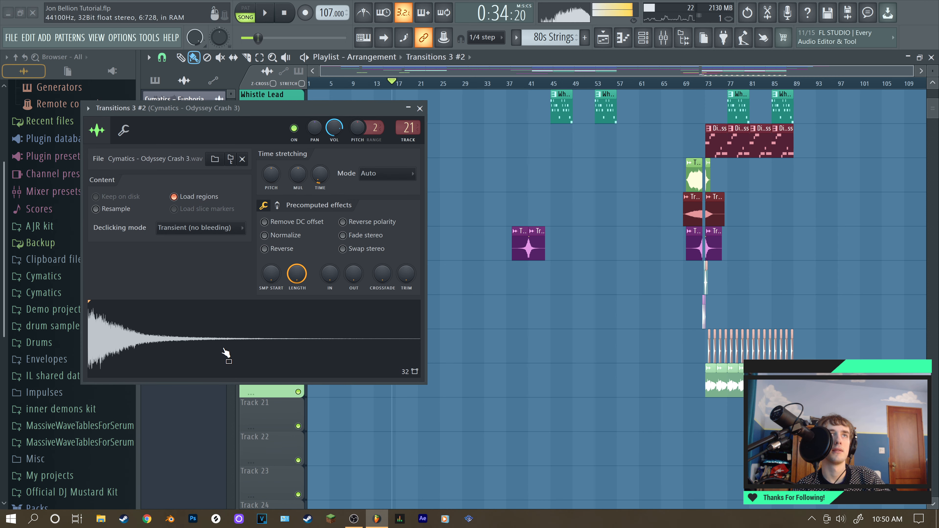
pyautogui.click(420, 109)
# Set the song position to about bar 37, solo the Dirty Keys track, and open its first clip in the piano roll.
pyautogui.scroll(3, 649, 231)
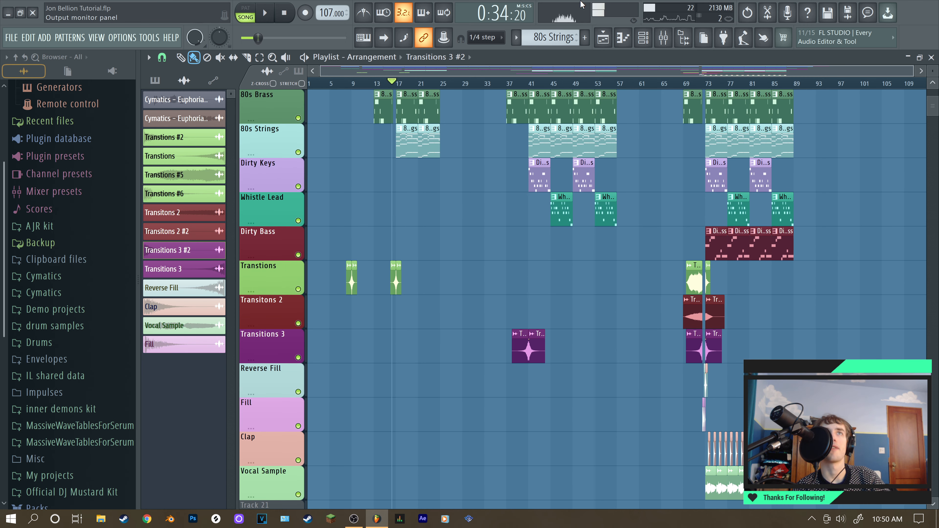
pyautogui.click(508, 90)
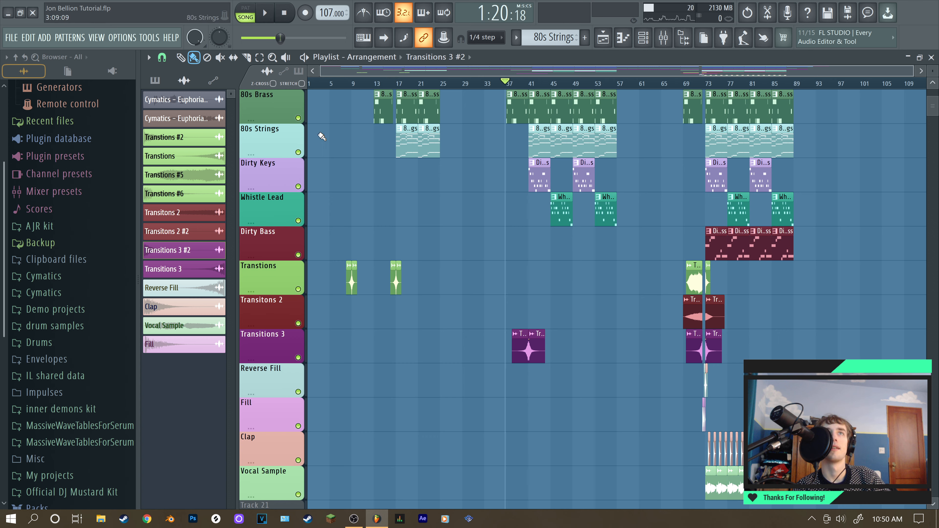
pyautogui.rightClick(298, 186)
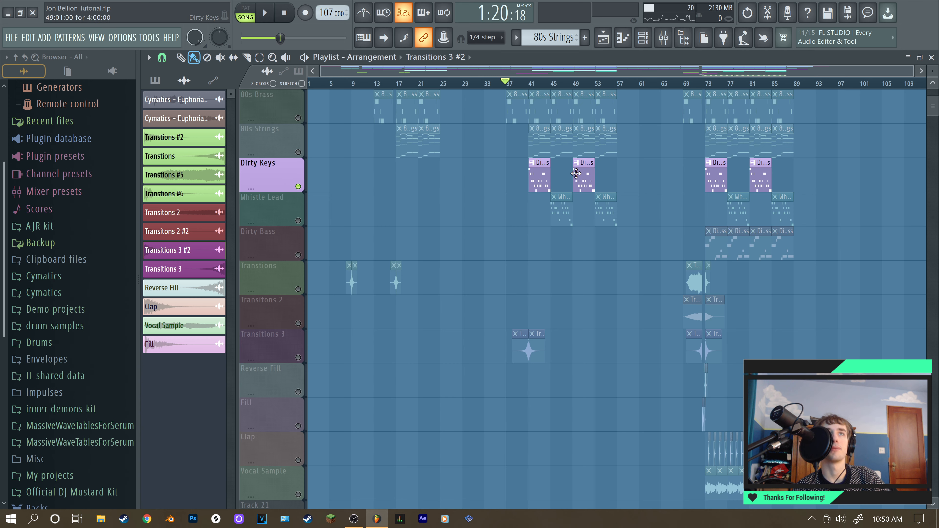
pyautogui.doubleClick(541, 172)
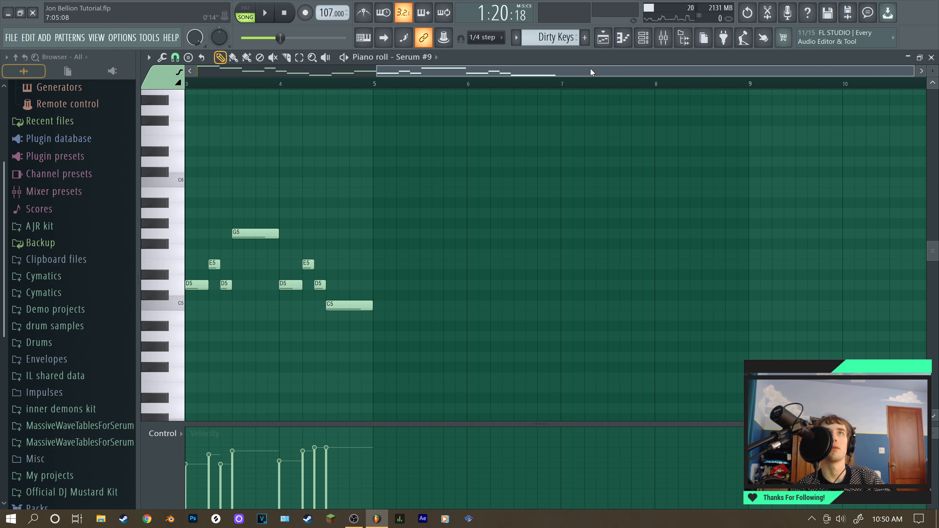
# Audition the Dirty Keys melody notes D5, E5, G5 and C5 on the piano roll keyboard.
pyautogui.press('F6')
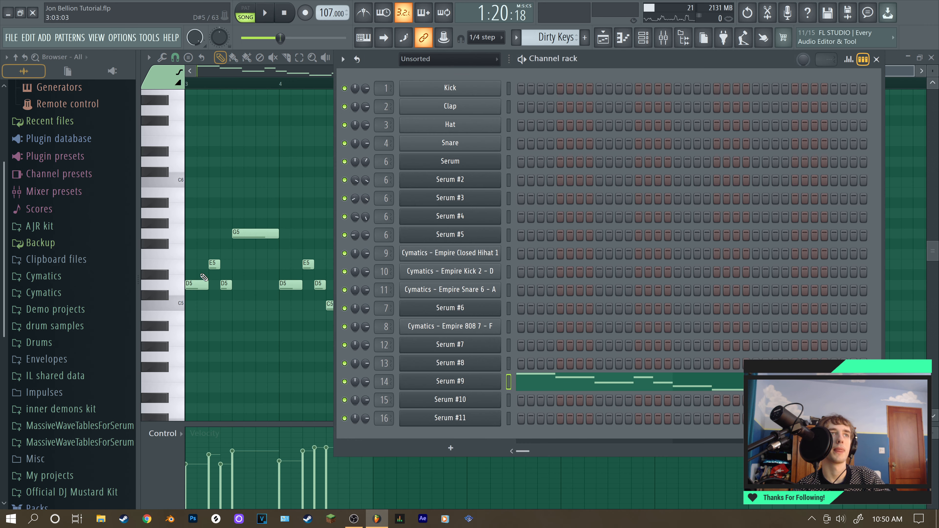
pyautogui.click(187, 288)
pyautogui.click(185, 274)
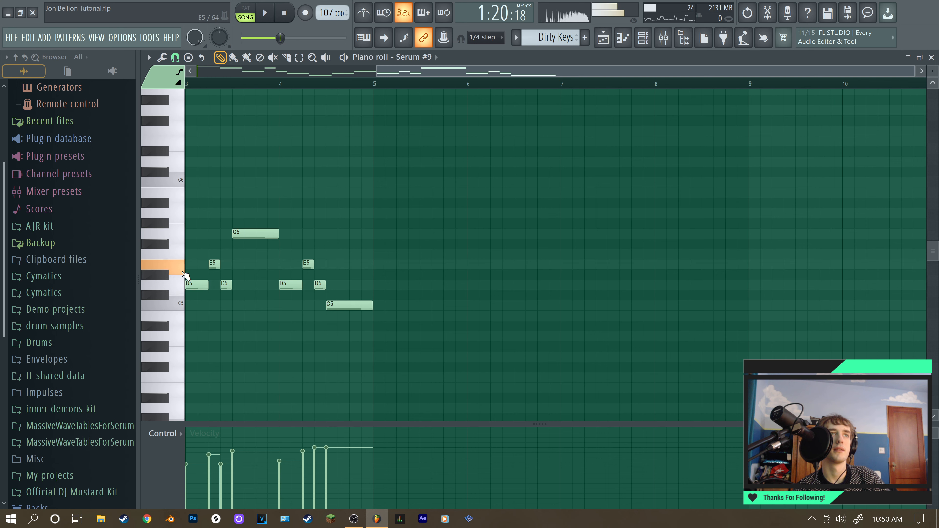
pyautogui.click(181, 283)
pyautogui.click(174, 234)
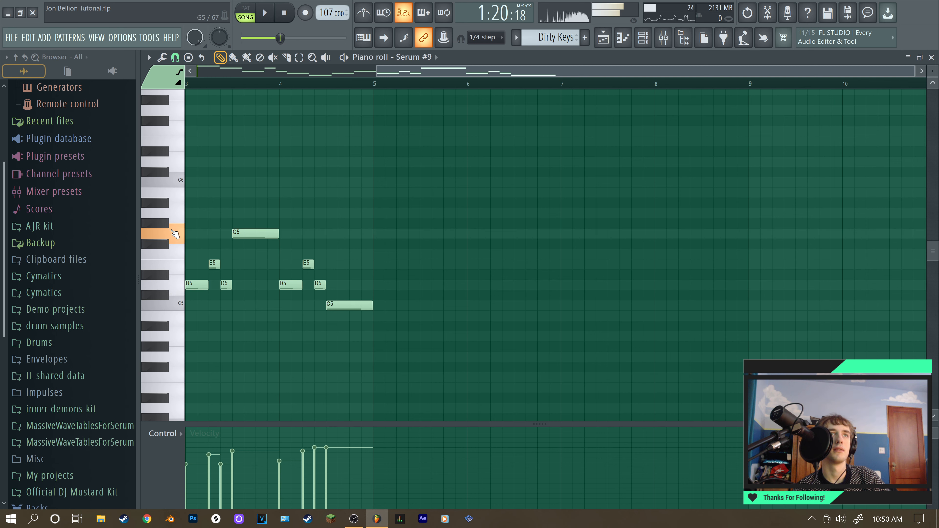
pyautogui.click(173, 283)
pyautogui.click(175, 267)
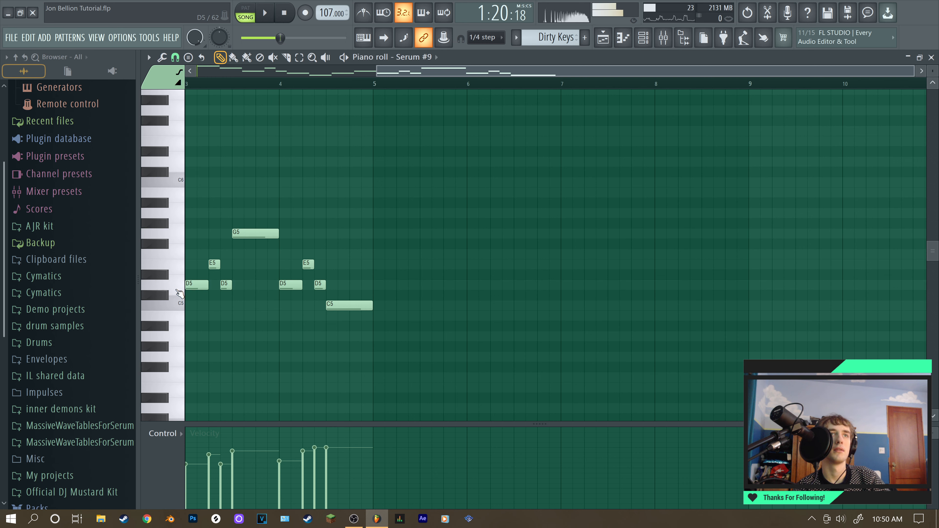
pyautogui.click(180, 307)
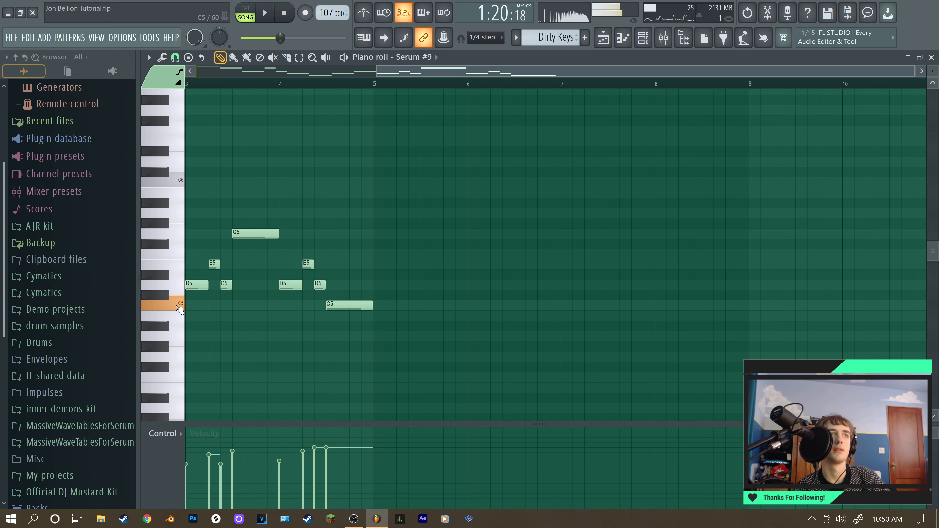
# View the Serum #9 preset used for Dirty Keys from the channel rack, and close the plugin.
pyautogui.click(643, 38)
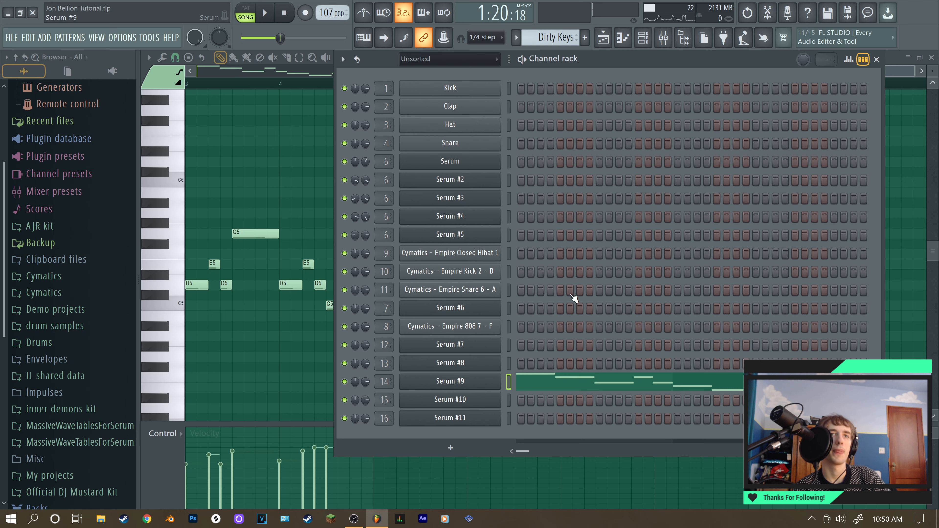
pyautogui.click(450, 381)
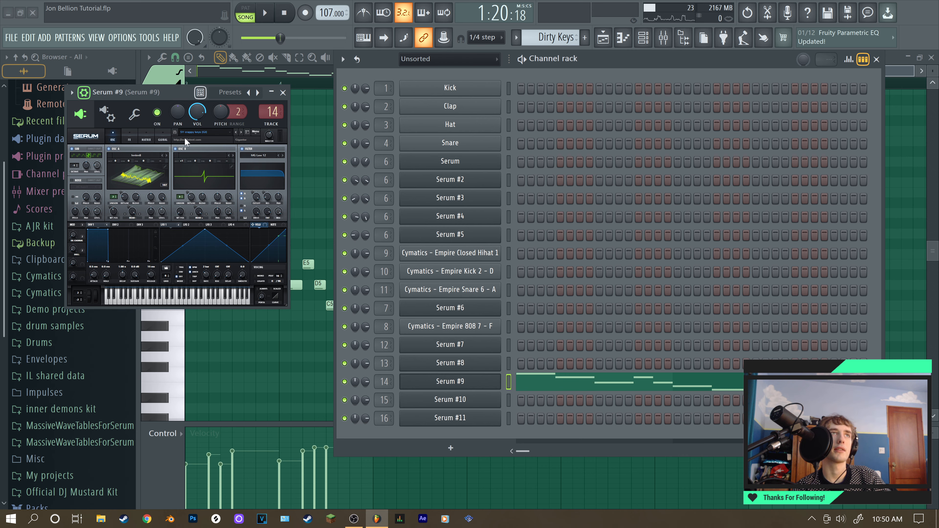
pyautogui.click(284, 92)
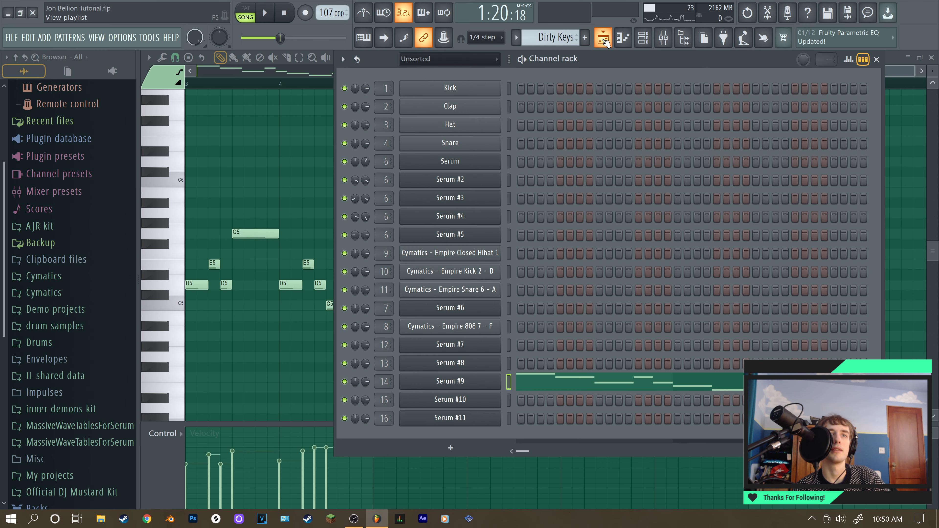
# Enlarge the Serum #10 interface to 200% to show its KARRA_serum_lead_whistle_01 preset, and close the plugin.
pyautogui.click(478, 402)
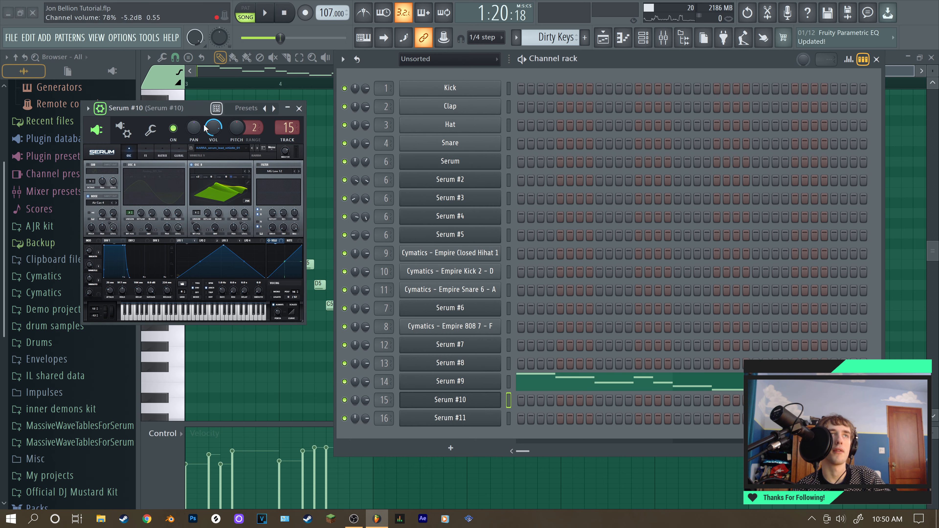
pyautogui.click(103, 154)
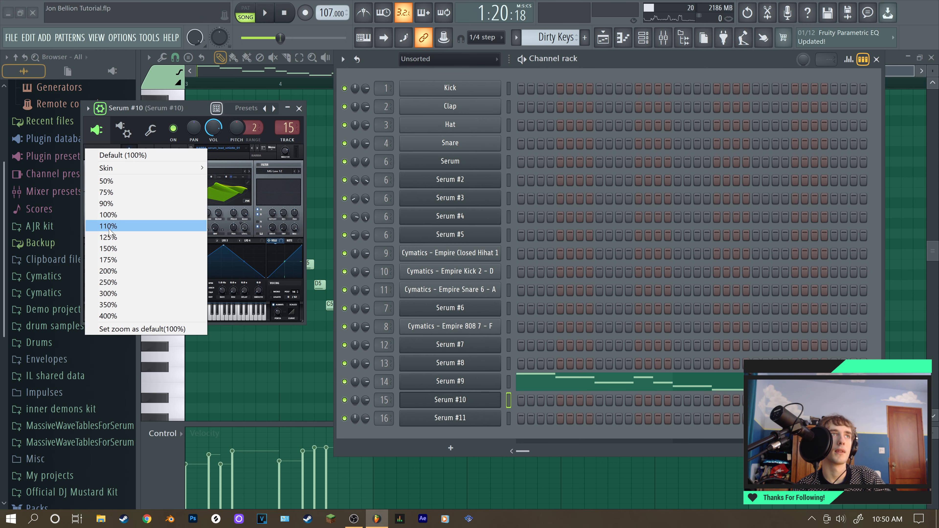
pyautogui.click(118, 271)
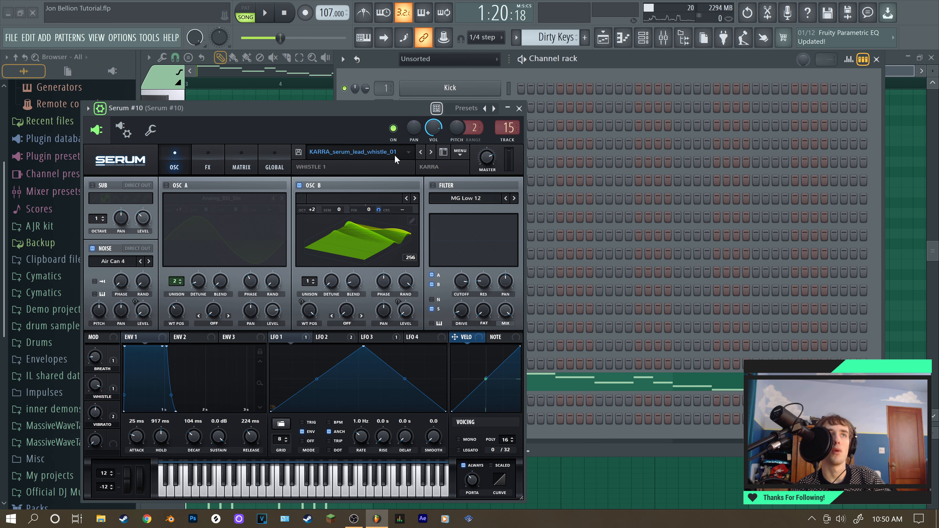
pyautogui.click(519, 109)
# Unmute the Whistle Lead track in the playlist and play it with Dirty Keys from about bar 41.
pyautogui.click(603, 37)
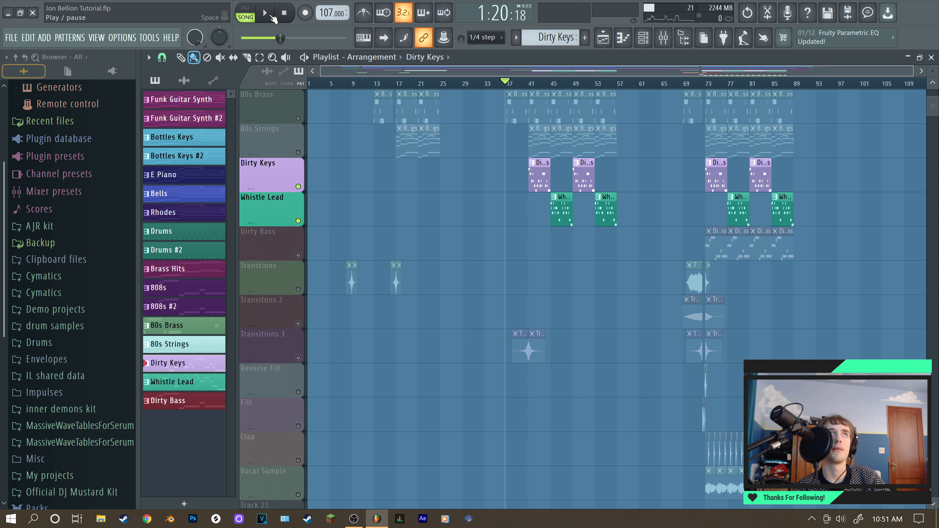
pyautogui.click(271, 17)
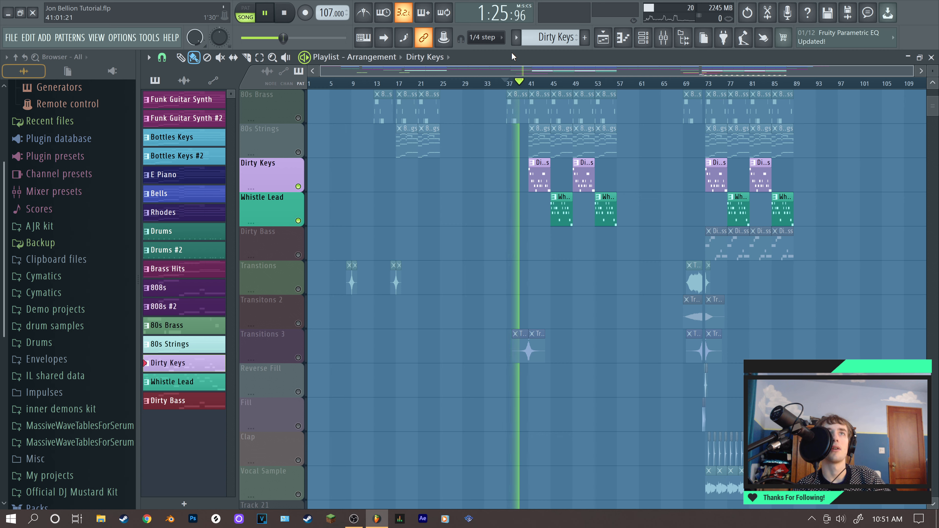
pyautogui.click(532, 82)
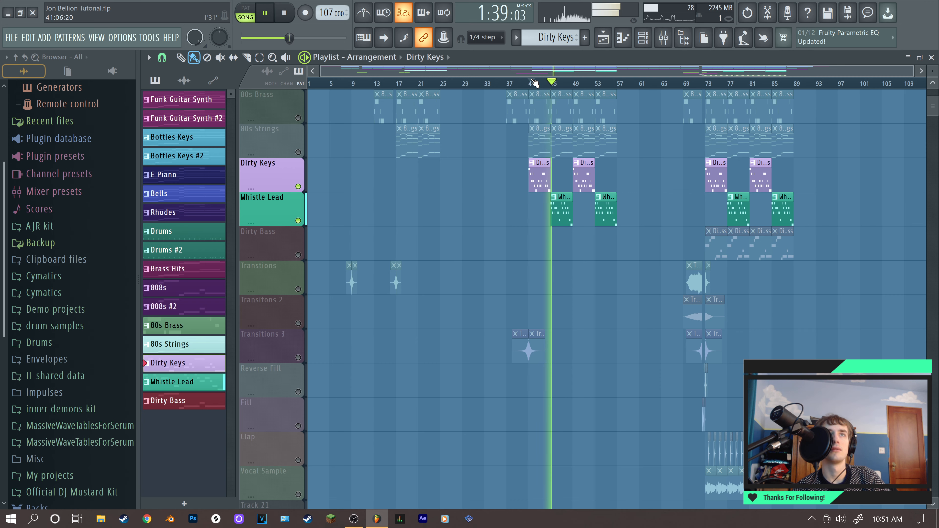
# Unmute the 80s Strings, 80s Brass and 808s tracks while the song plays.
pyautogui.click(298, 152)
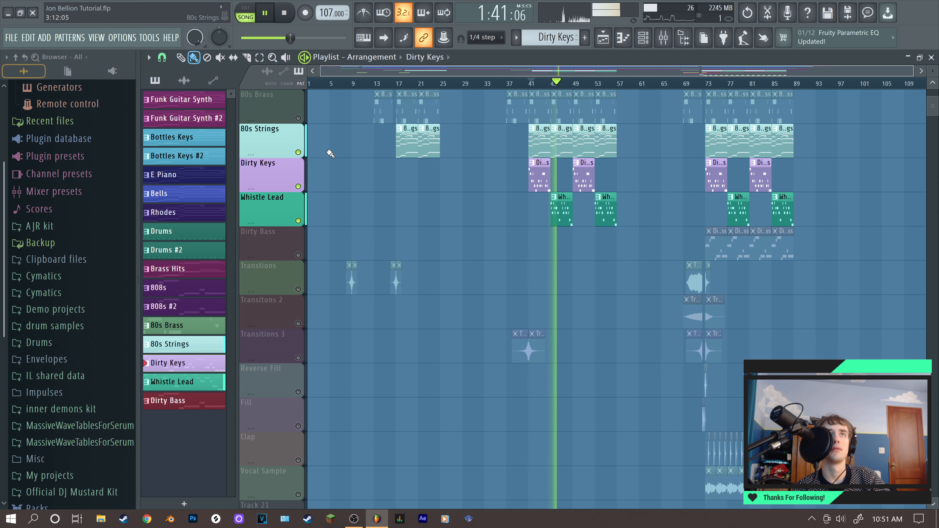
pyautogui.scroll(1, 330, 153)
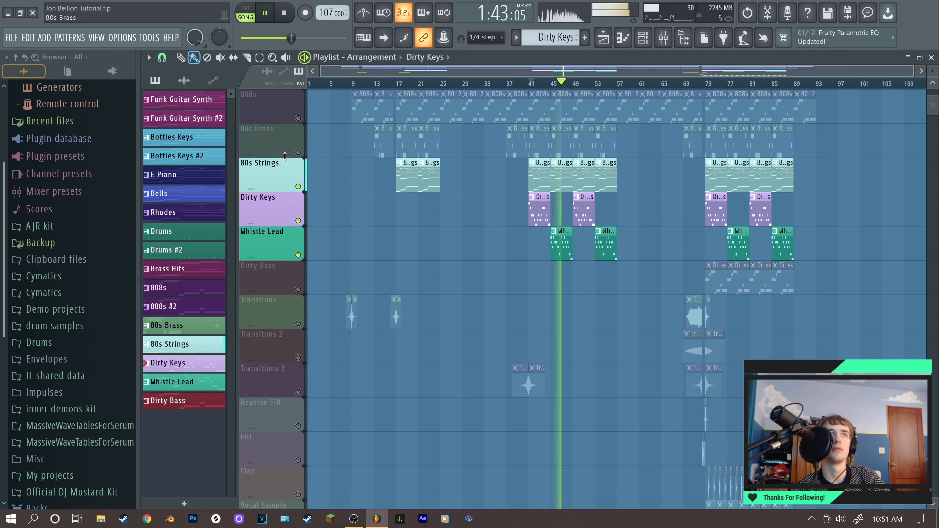
pyautogui.click(298, 152)
pyautogui.scroll(2, 283, 181)
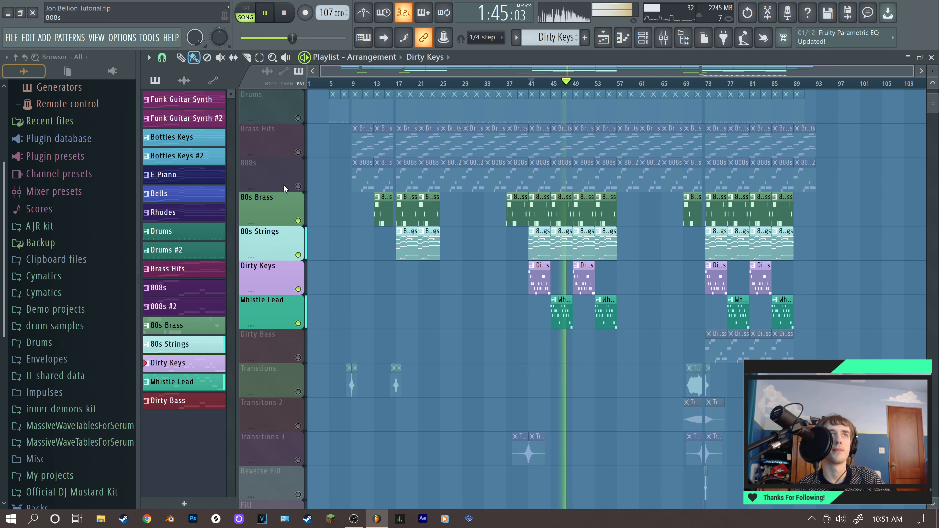
pyautogui.click(298, 187)
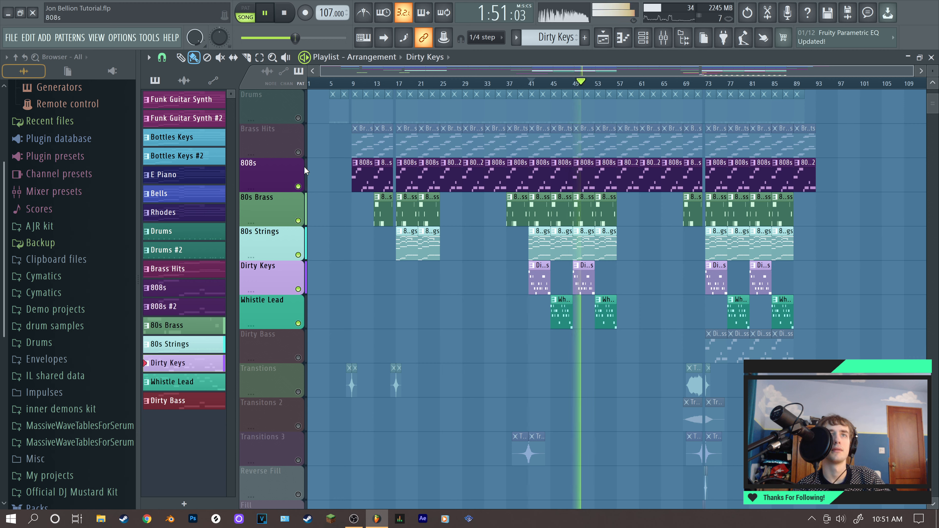
# Save the Jon Bellion Tutorial project and stop the song.
pyautogui.click(11, 37)
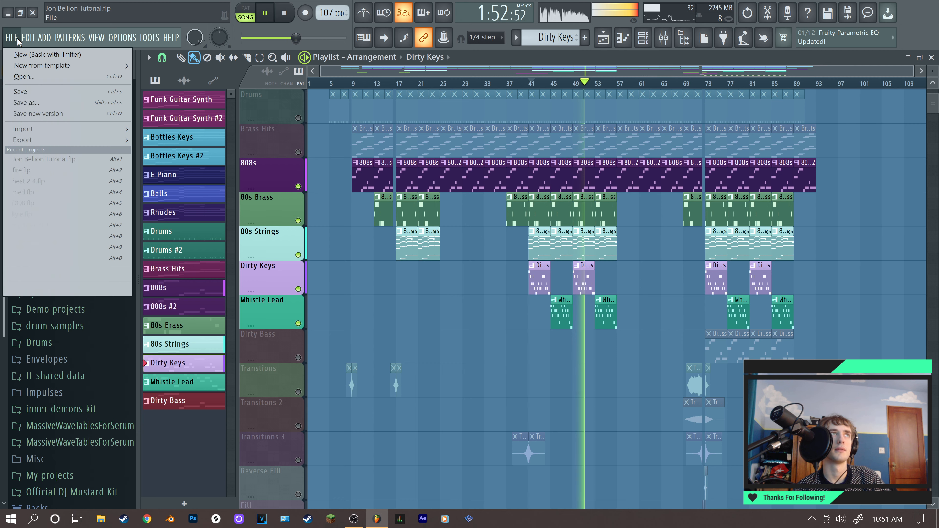
pyautogui.click(12, 92)
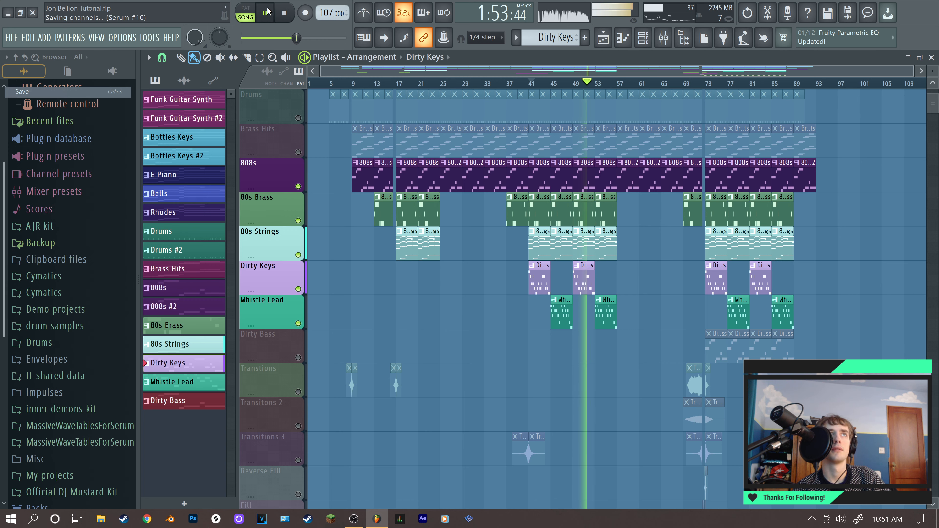
pyautogui.click(289, 13)
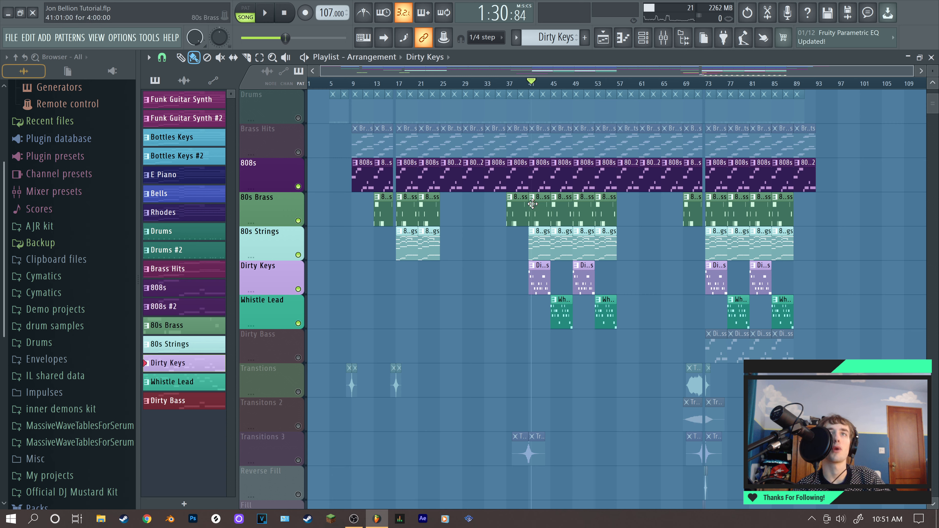
# Set the song position to about bar 69, where the transition clips before the final section begin.
pyautogui.scroll(5, 588, 222)
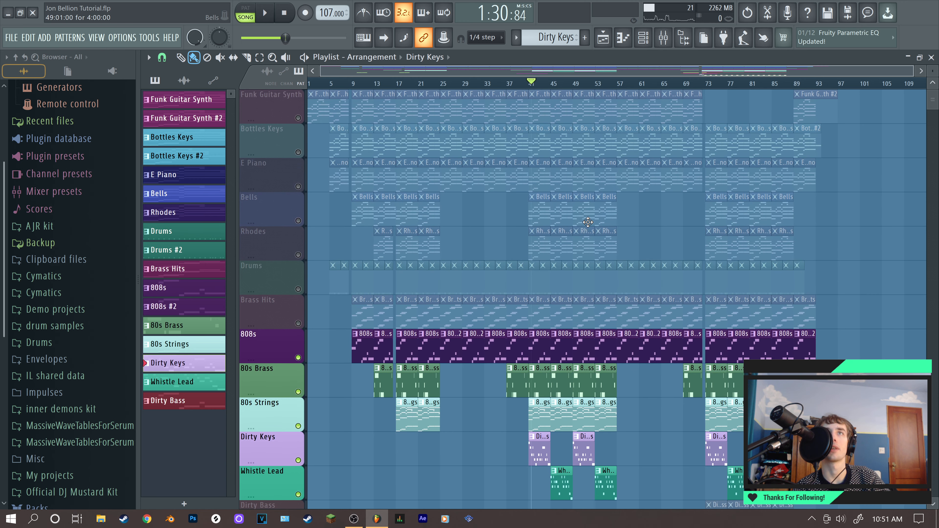
pyautogui.scroll(-9, 598, 171)
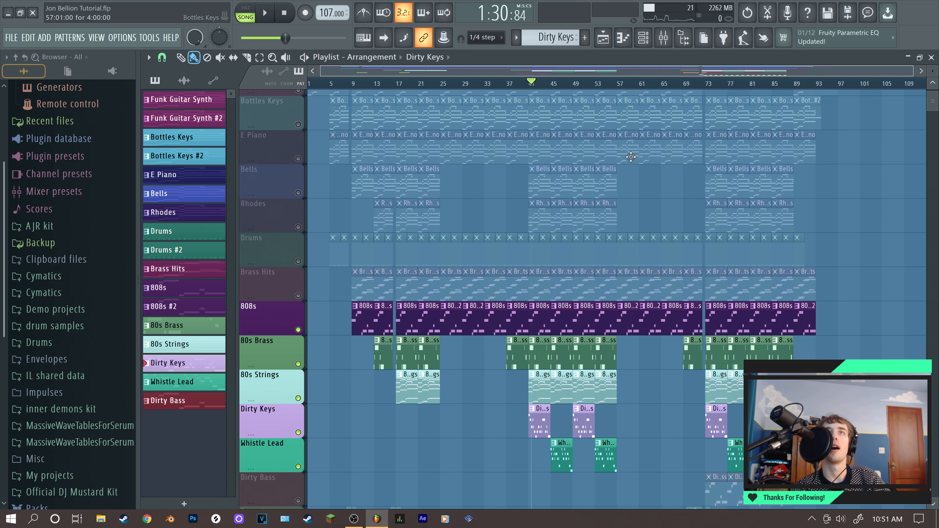
pyautogui.click(687, 84)
pyautogui.click(684, 84)
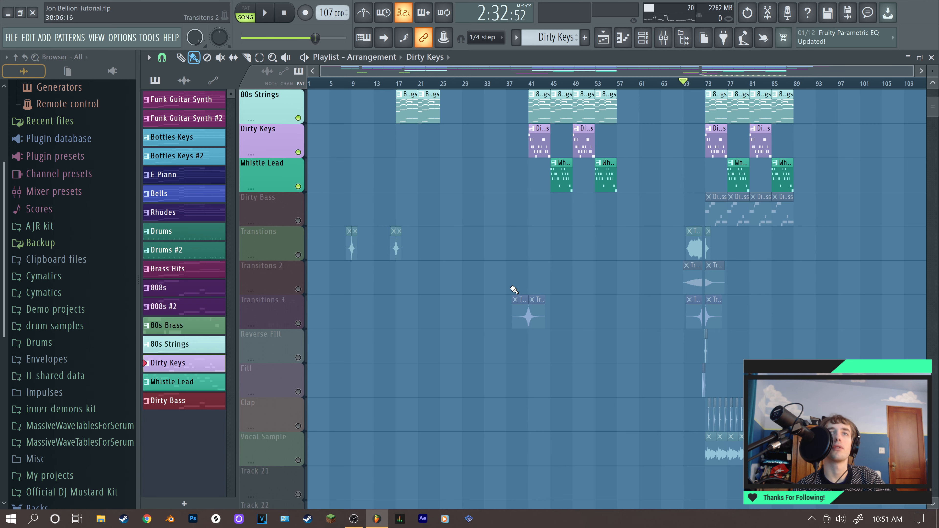
# Open the Transitons 2, Transtions #5 and Transitions 3 clips near bar 69 to show which Cymatics samples they use.
pyautogui.doubleClick(690, 281)
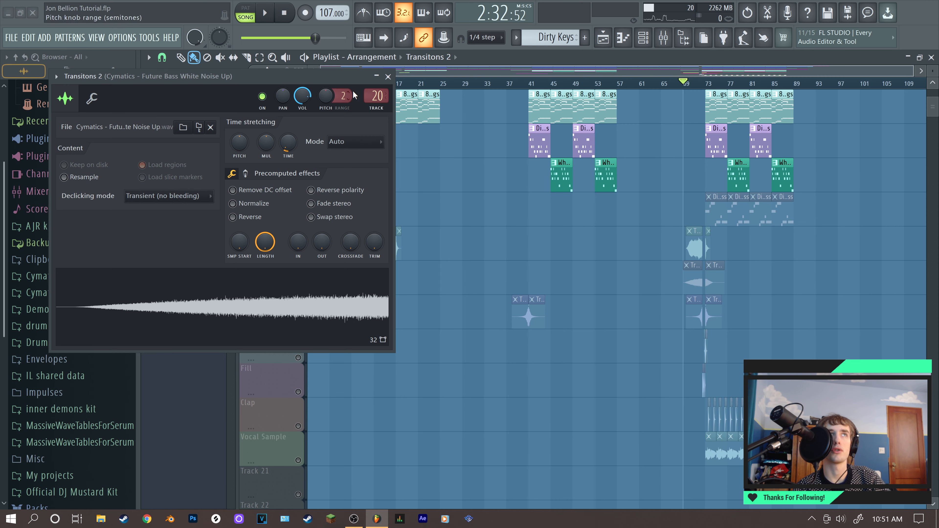
pyautogui.click(388, 77)
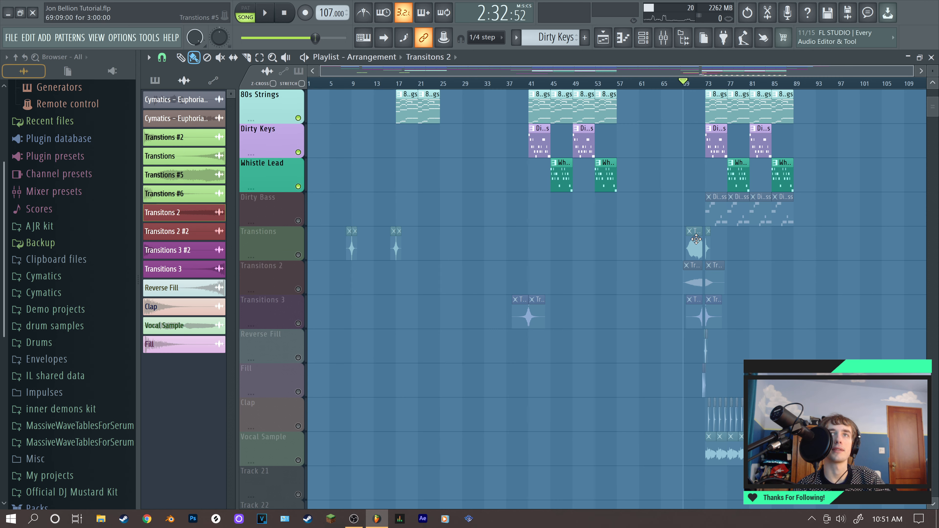
pyautogui.doubleClick(696, 240)
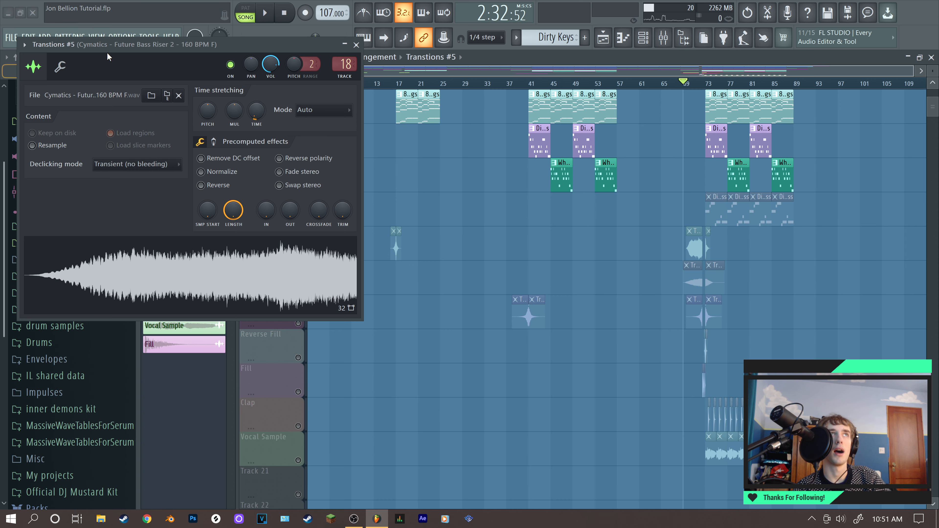
pyautogui.click(356, 45)
pyautogui.doubleClick(690, 315)
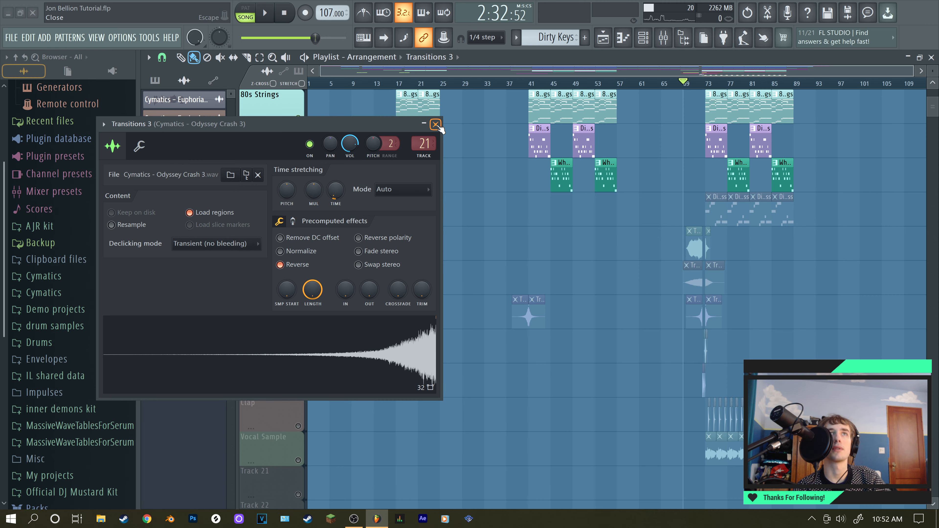
pyautogui.click(435, 125)
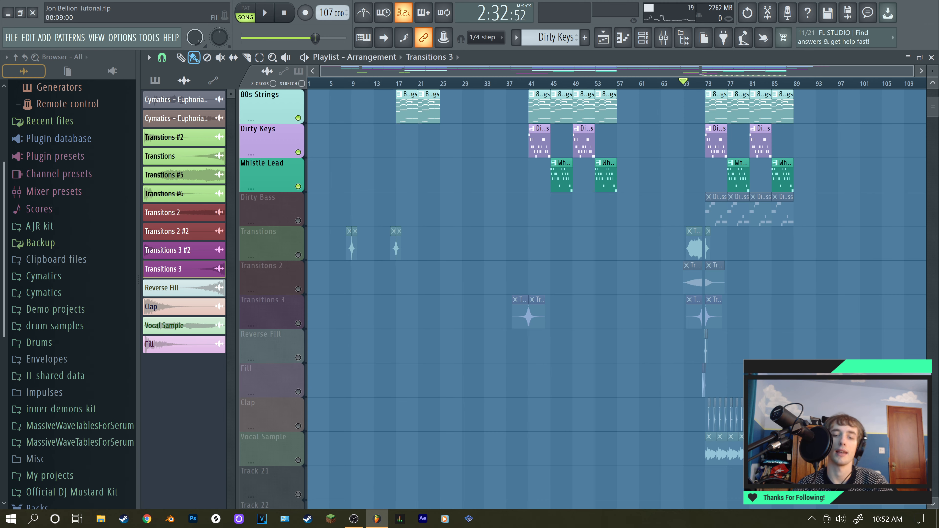
# Inspect the samples behind the Reverse Fill, Clap and Fill clips just before and at bar 73.
pyautogui.scroll(8, 702, 355)
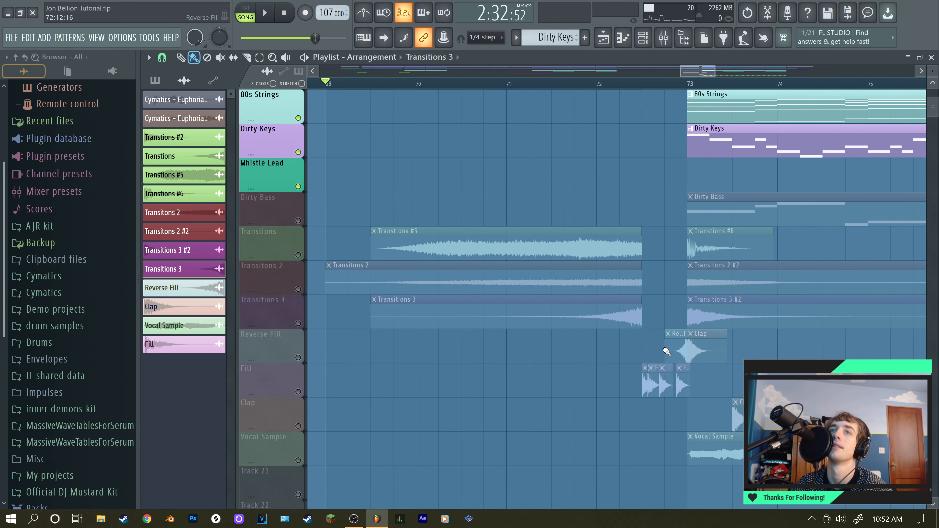
pyautogui.doubleClick(683, 347)
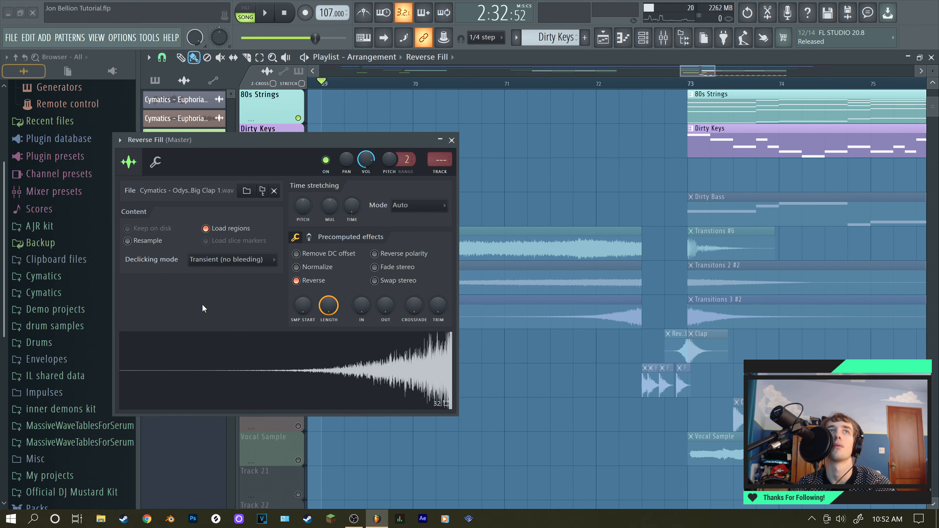
pyautogui.doubleClick(719, 349)
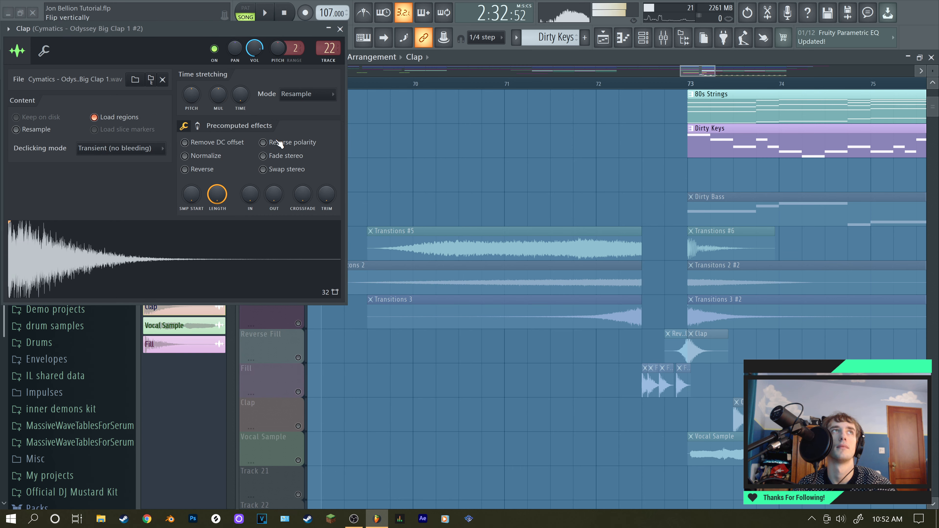
pyautogui.click(339, 29)
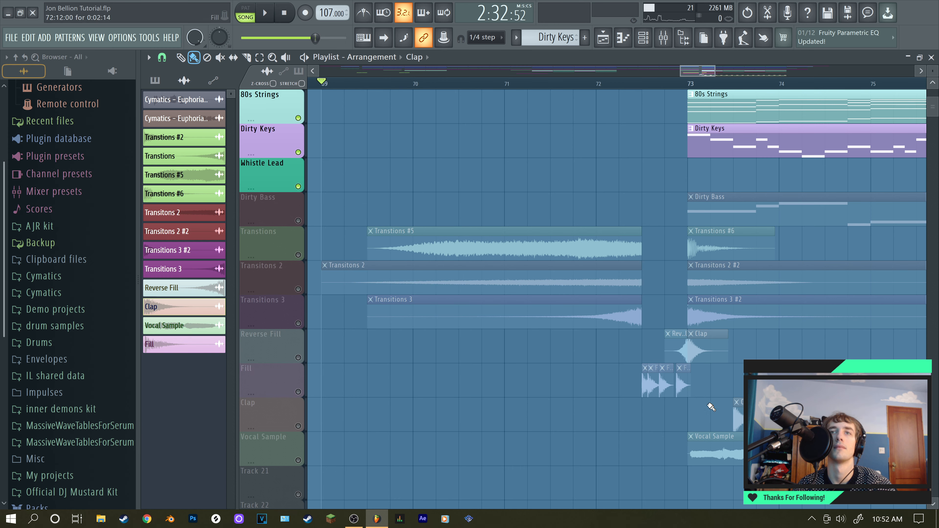
pyautogui.doubleClick(645, 385)
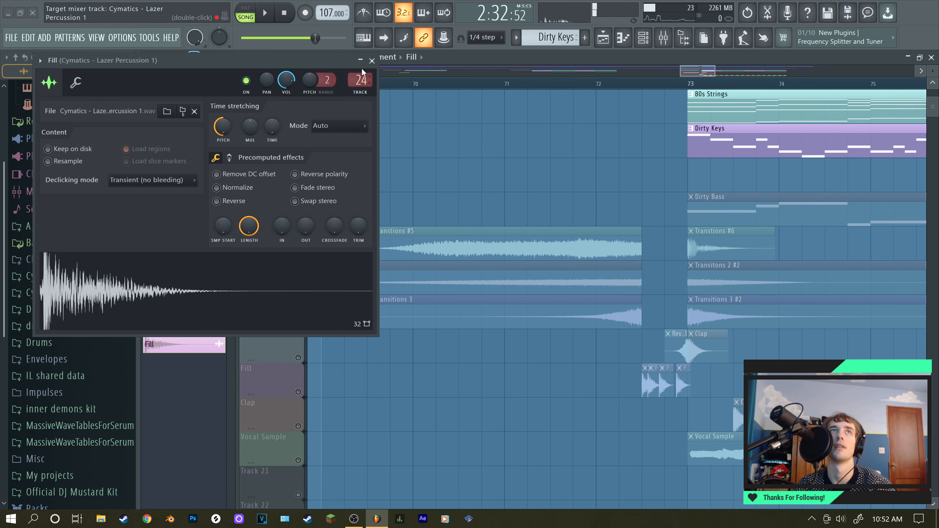
pyautogui.click(371, 60)
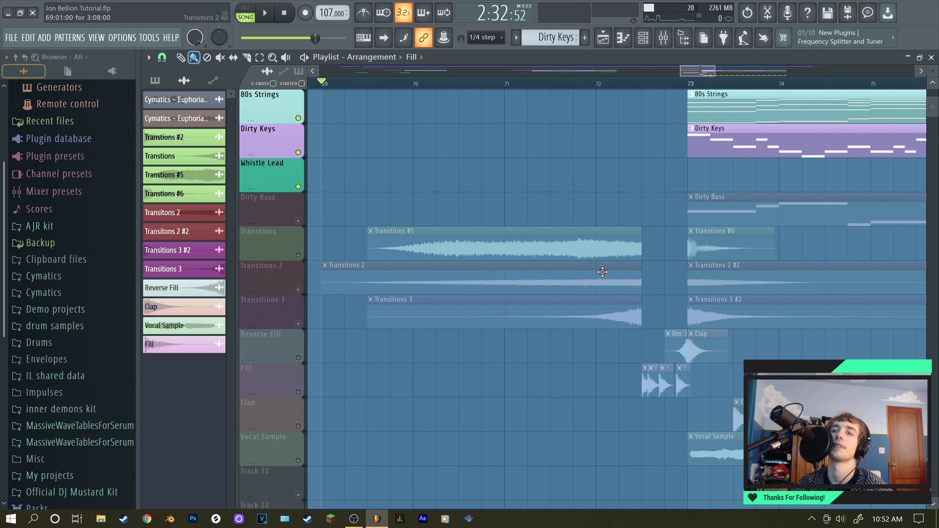
# Show the sample used by the repeating clips on the Clap track.
pyautogui.scroll(-5, 603, 271)
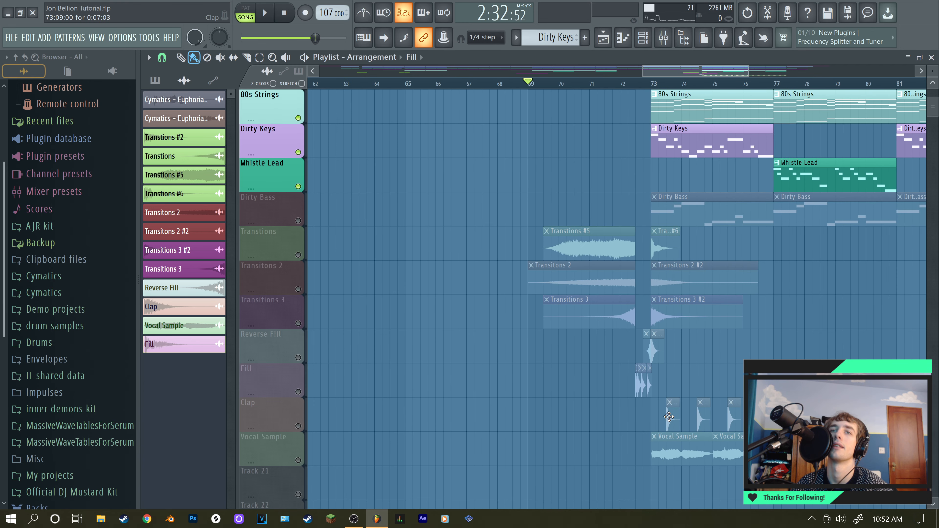
pyautogui.doubleClick(668, 417)
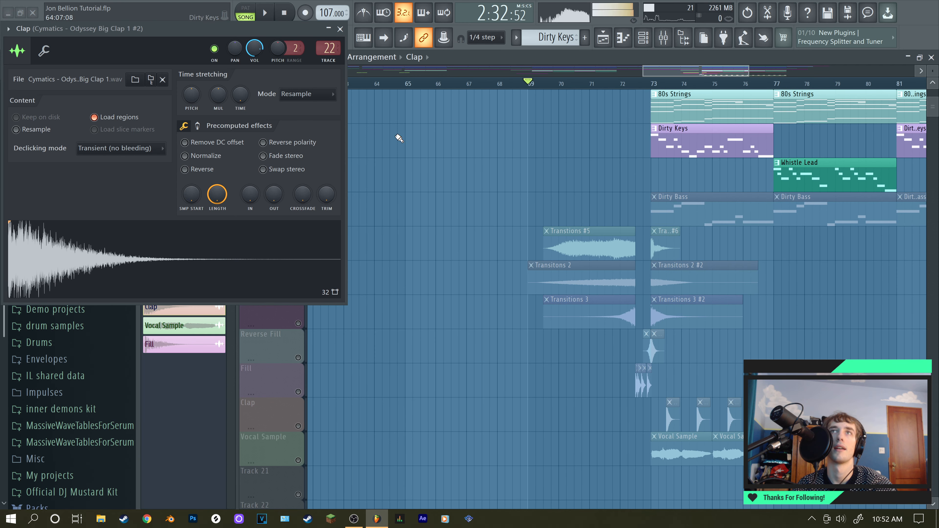
pyautogui.click(340, 29)
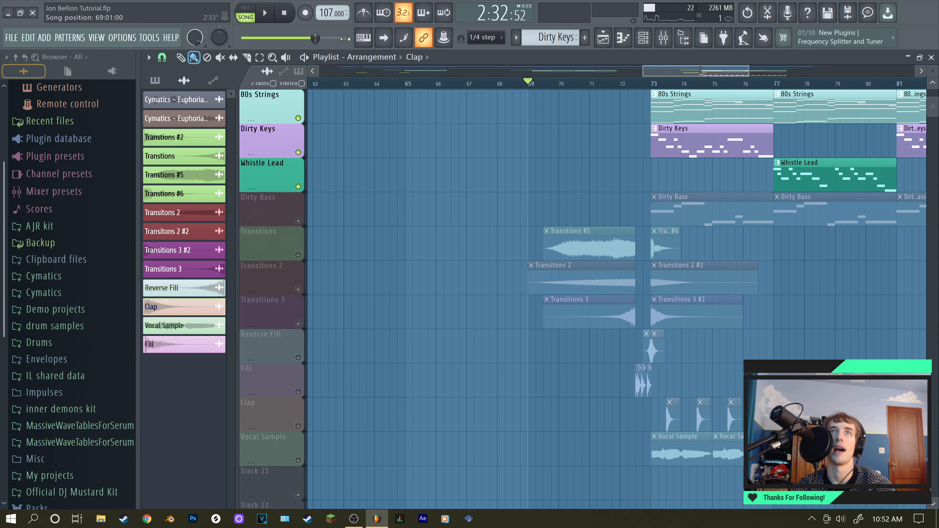
# Unmute all playlist tracks, play the transition from bar 69 into the final section and stop the song.
pyautogui.rightClick(299, 324)
pyautogui.rightClick(298, 324)
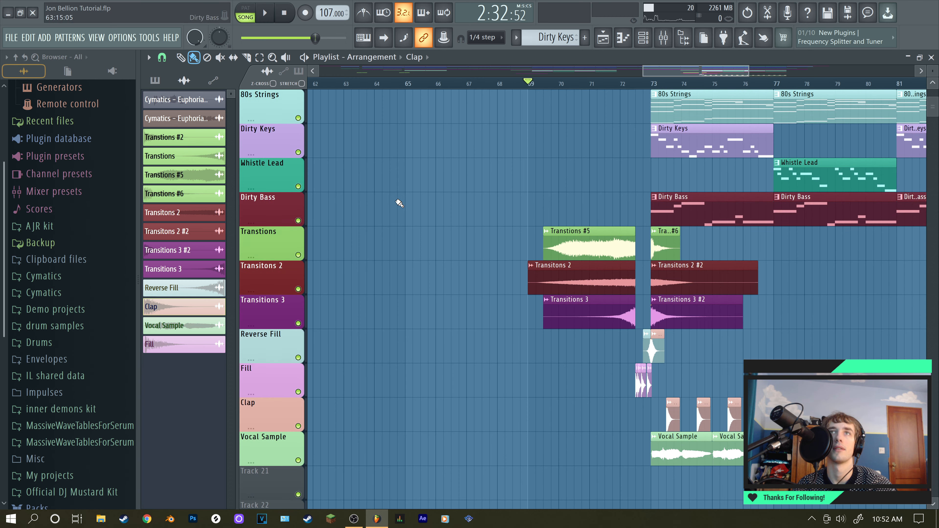
pyautogui.press('space')
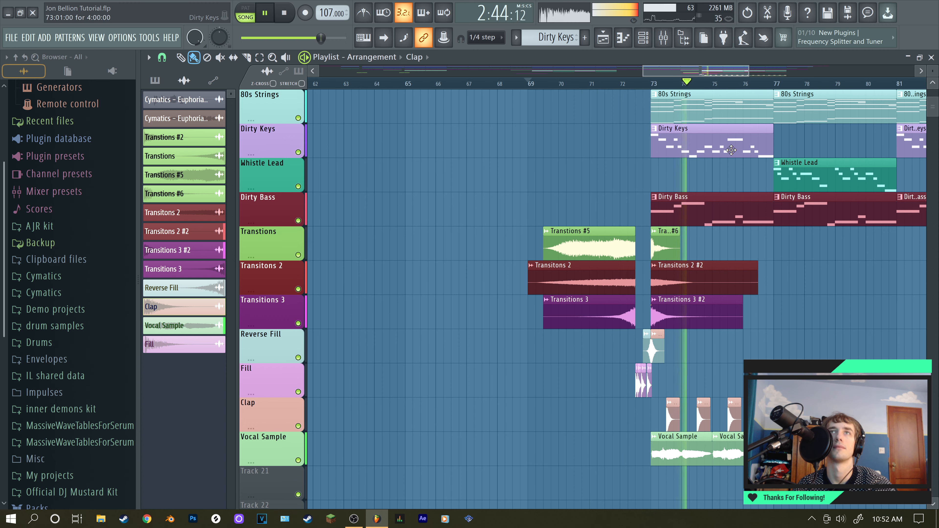
pyautogui.press('space')
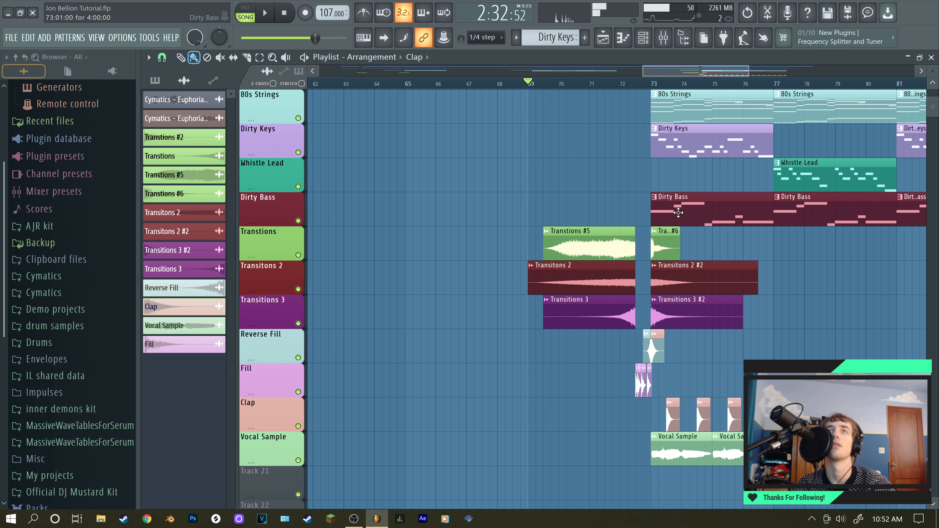
# Show the Serum #11 preset used by the Dirty Bass pattern, close it and return to the playlist.
pyautogui.click(726, 207)
pyautogui.press('F6')
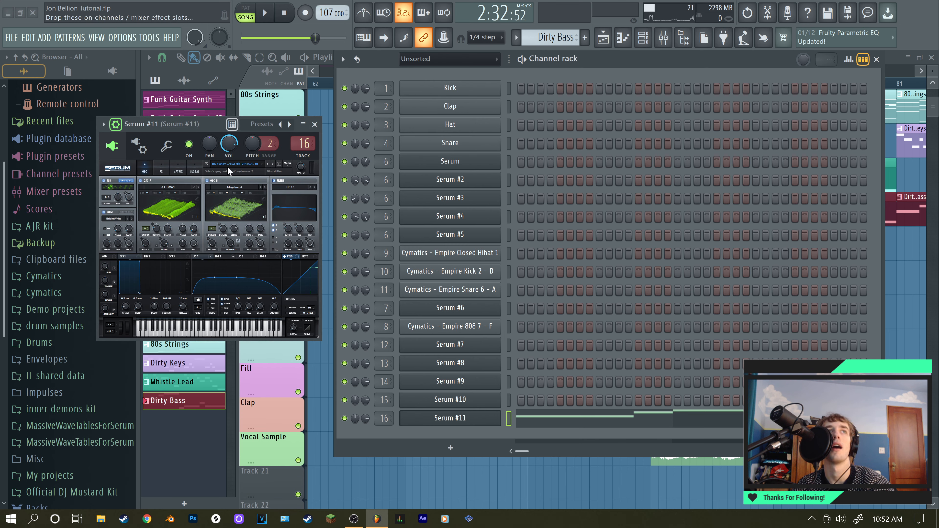
pyautogui.click(318, 124)
pyautogui.click(602, 37)
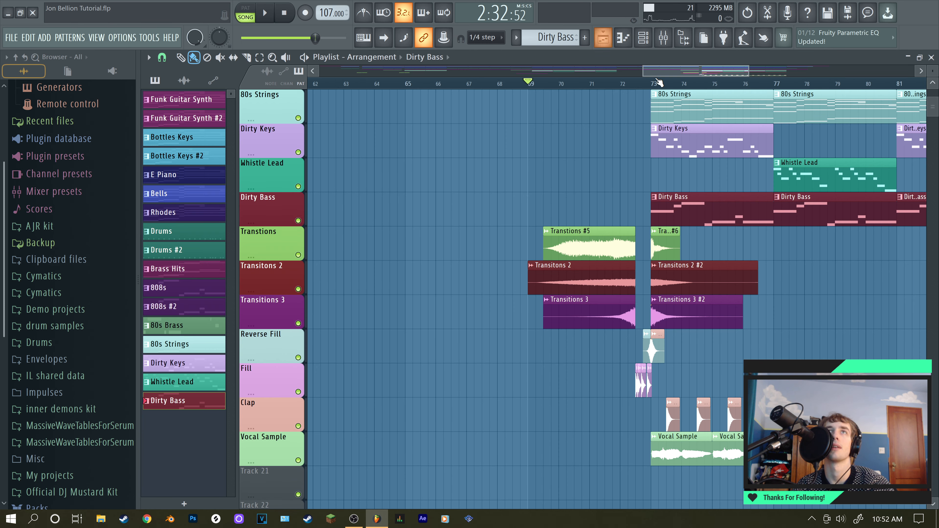
# Solo the Vocal Sample track and set the song position to bar 73.
pyautogui.scroll(-4, 684, 185)
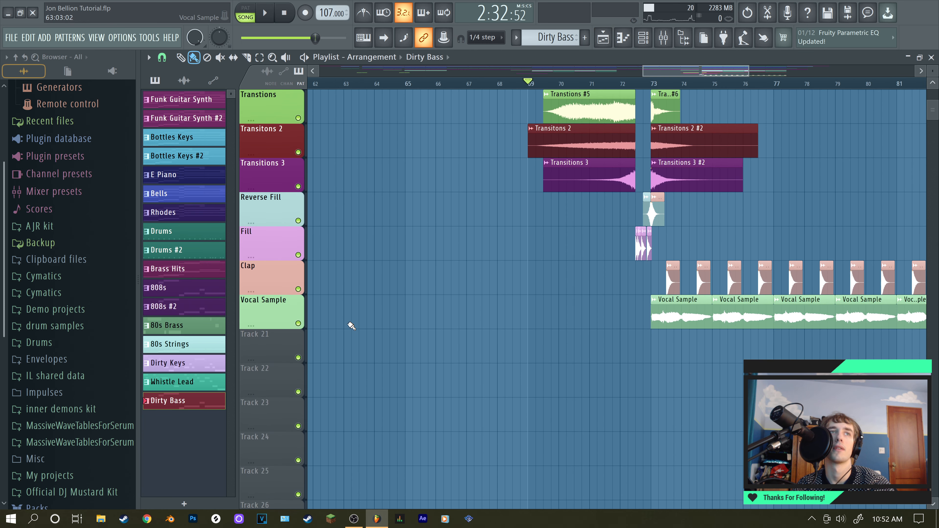
pyautogui.rightClick(299, 323)
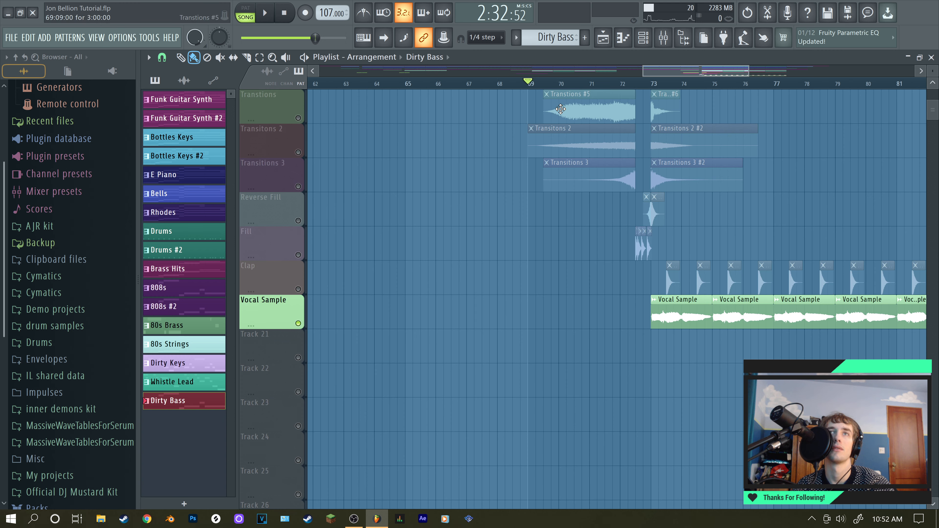
pyautogui.click(653, 88)
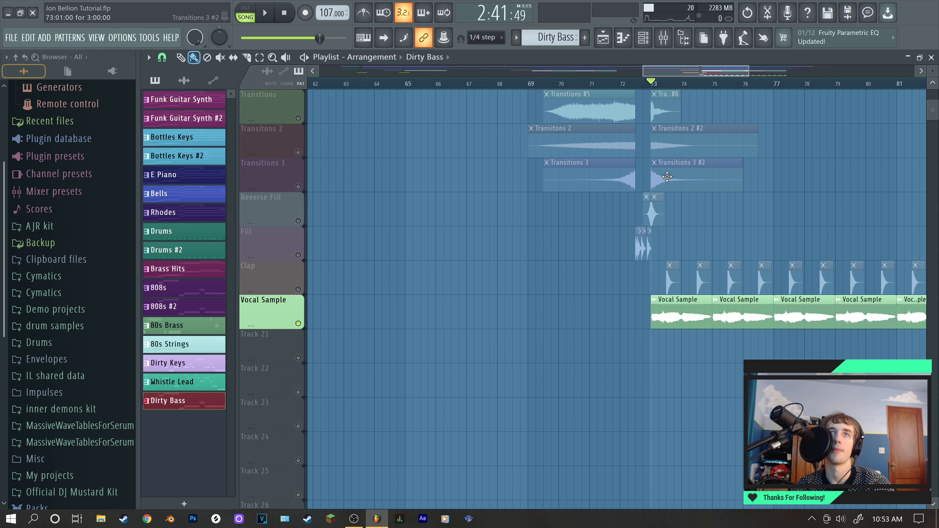
# Inspect the Vocal Sample clip's audio file and play the soloed track from bar 73.
pyautogui.doubleClick(672, 319)
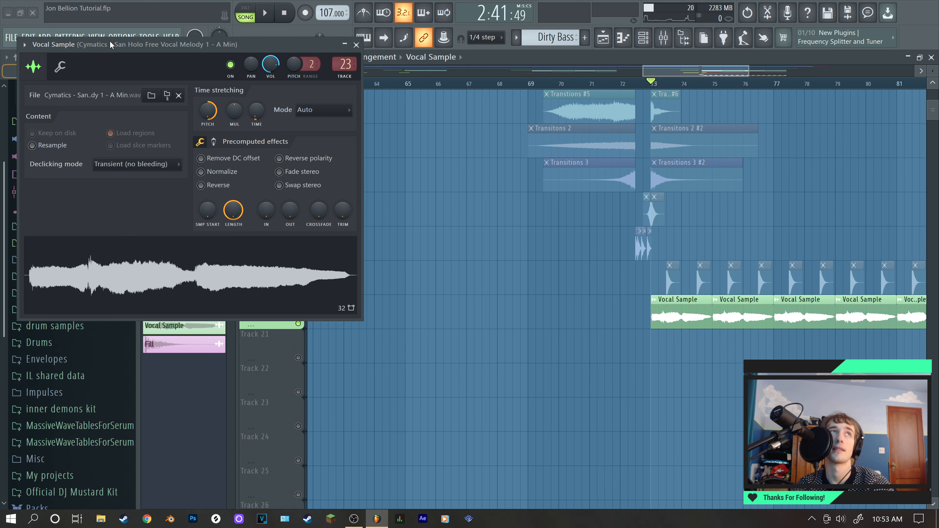
pyautogui.click(356, 45)
pyautogui.press('space')
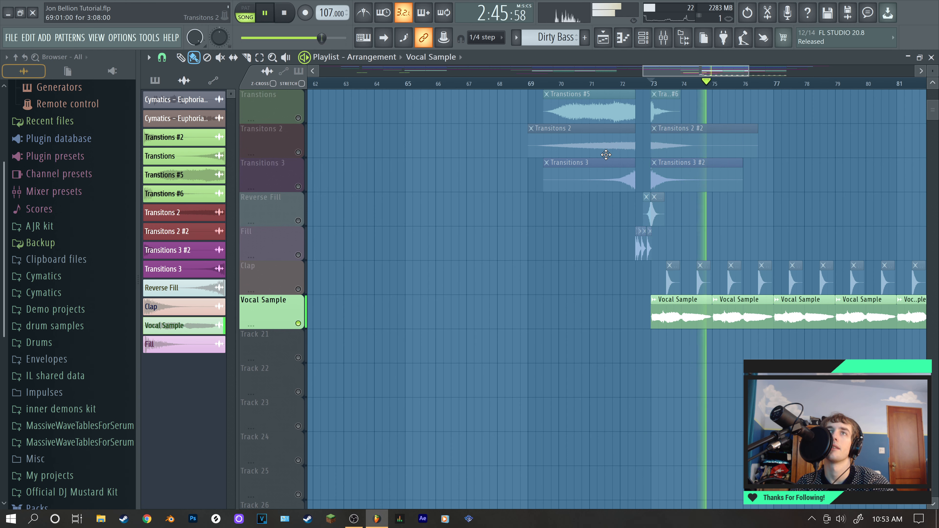
pyautogui.press('space')
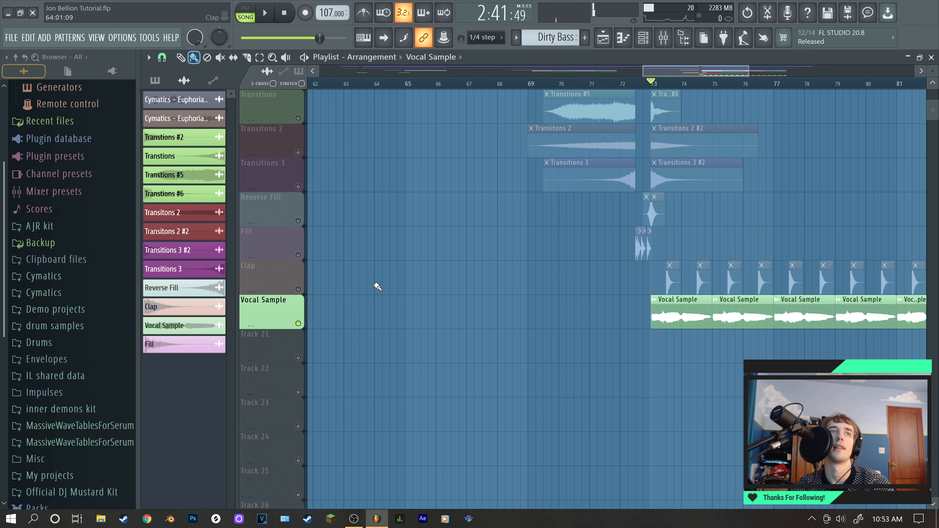
# Unmute all playlist tracks and play the full final section from bar 73.
pyautogui.rightClick(298, 323)
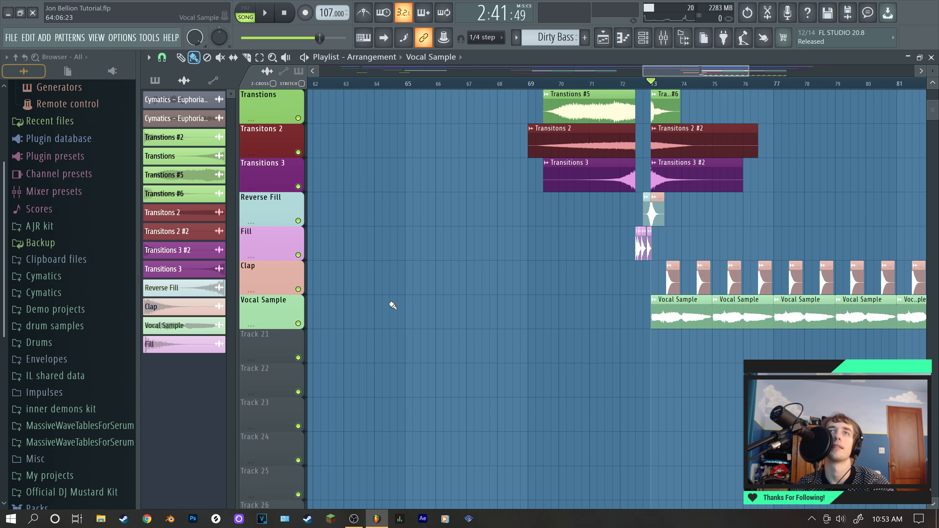
pyautogui.scroll(12, 738, 244)
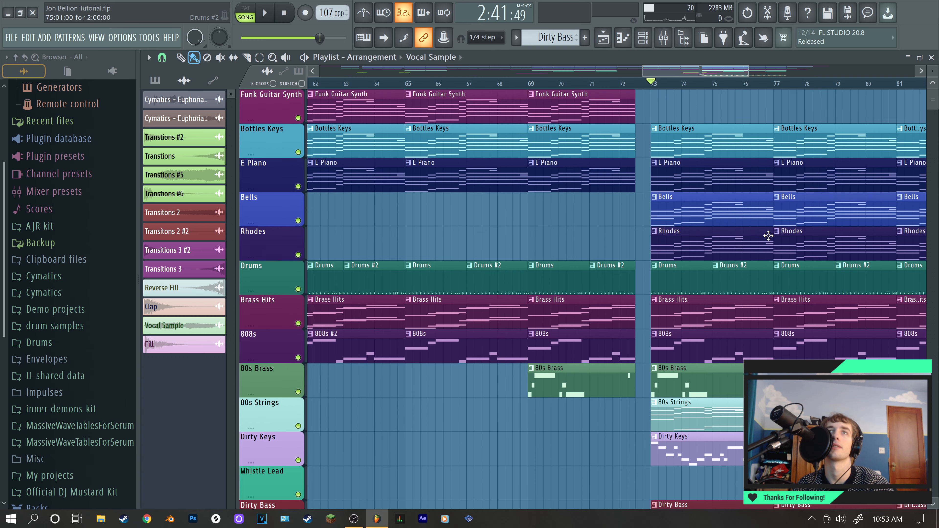
pyautogui.press('space')
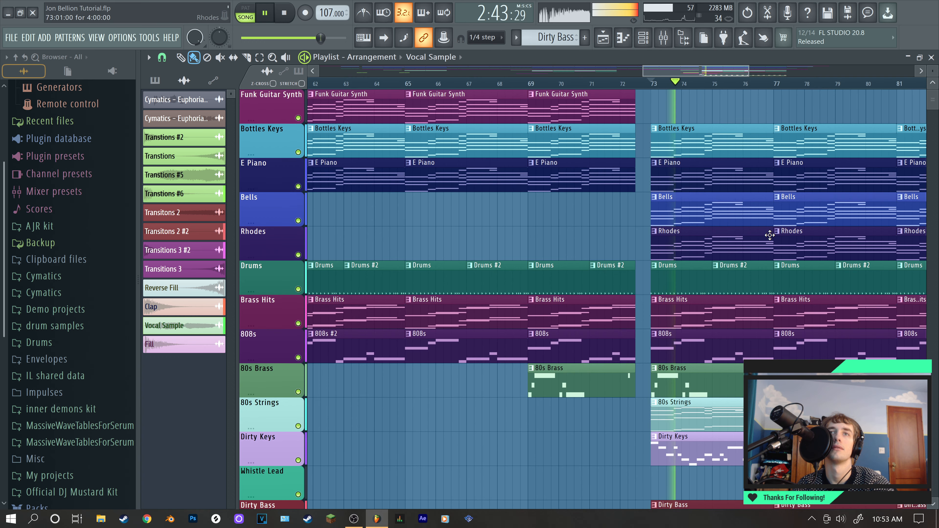
# Look over the whole arrangement, from the Funk Guitar Synth track down to Vocal Sample, while the song plays to its end.
pyautogui.scroll(-2, 770, 235)
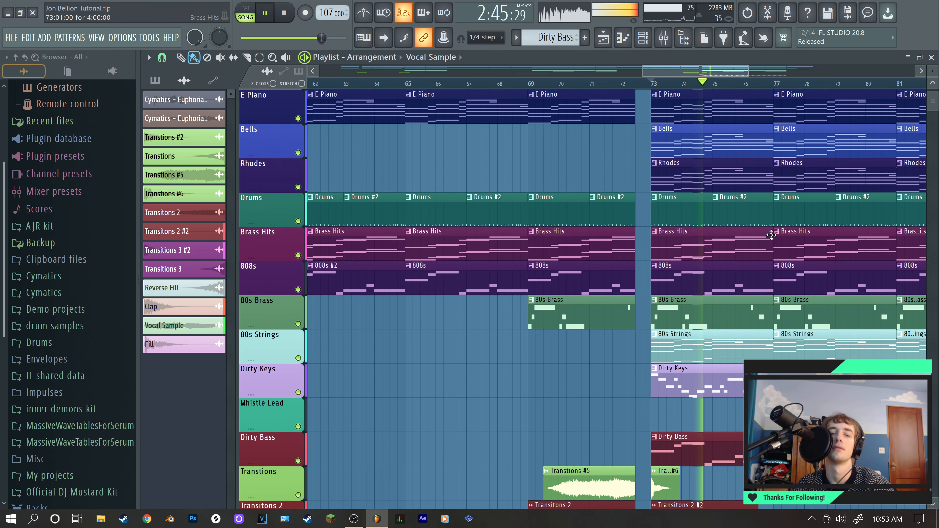
pyautogui.scroll(-3, 770, 235)
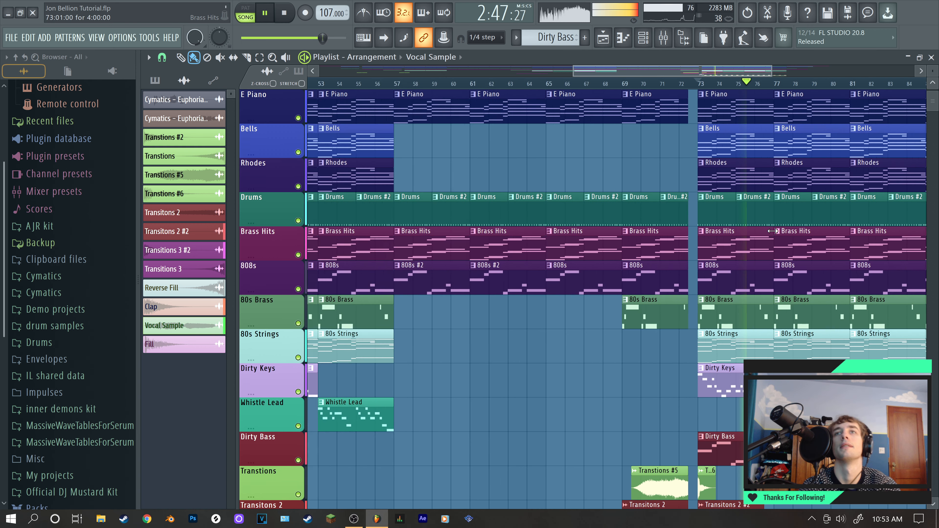
pyautogui.scroll(-5, 773, 231)
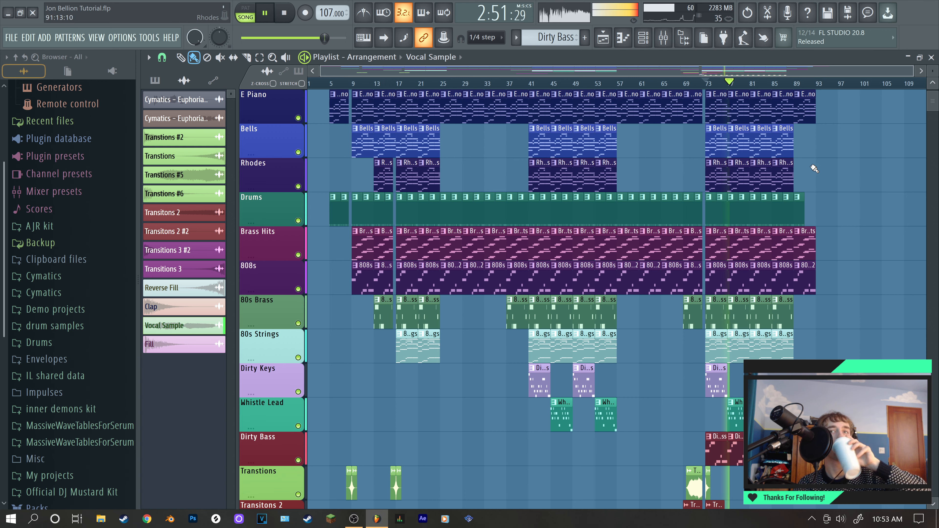
pyautogui.scroll(-3, 801, 181)
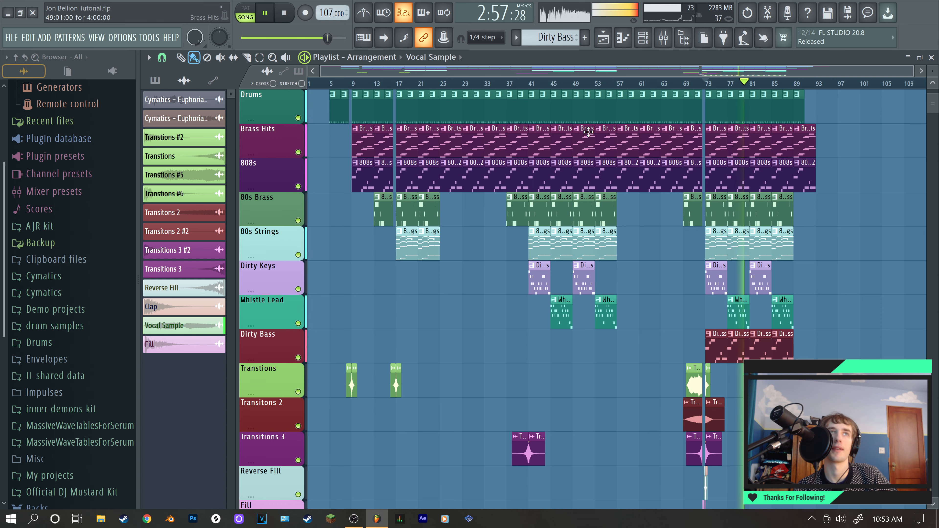
pyautogui.scroll(-5, 516, 136)
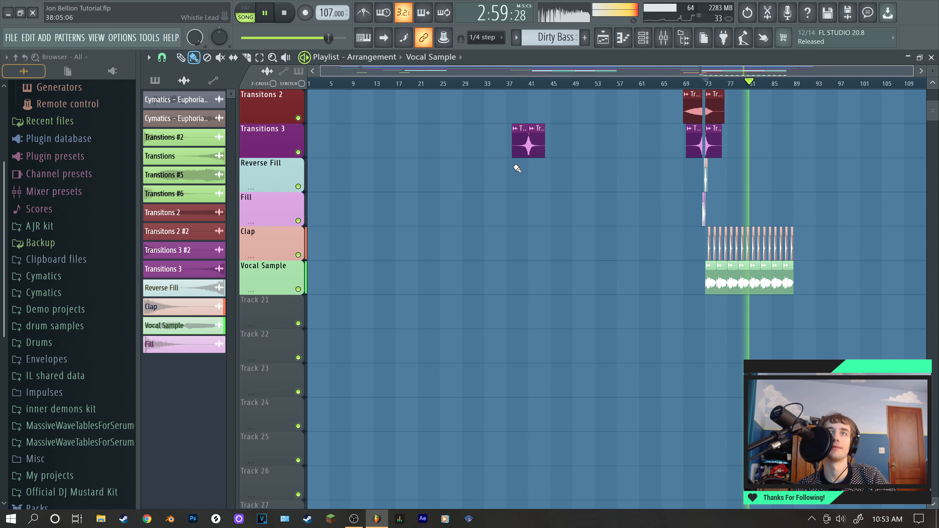
pyautogui.scroll(6, 517, 169)
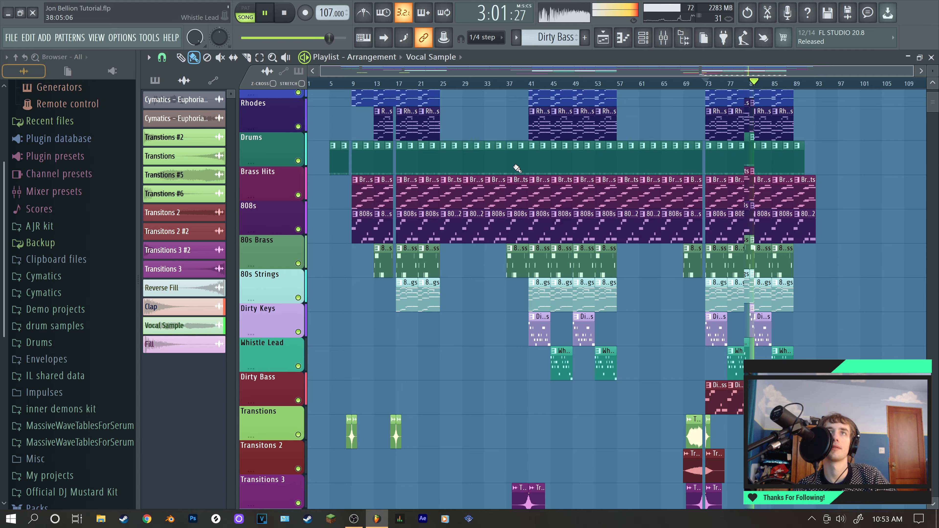
pyautogui.scroll(3, 516, 168)
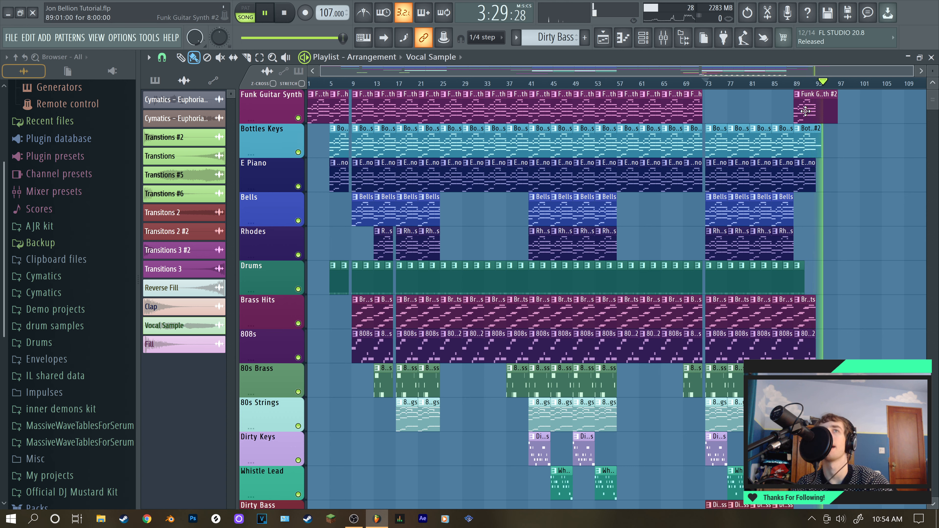
# Stop playback to inspect the notes of the final Bottles Keys #2 clip, and rewind the song to its start.
pyautogui.press('space')
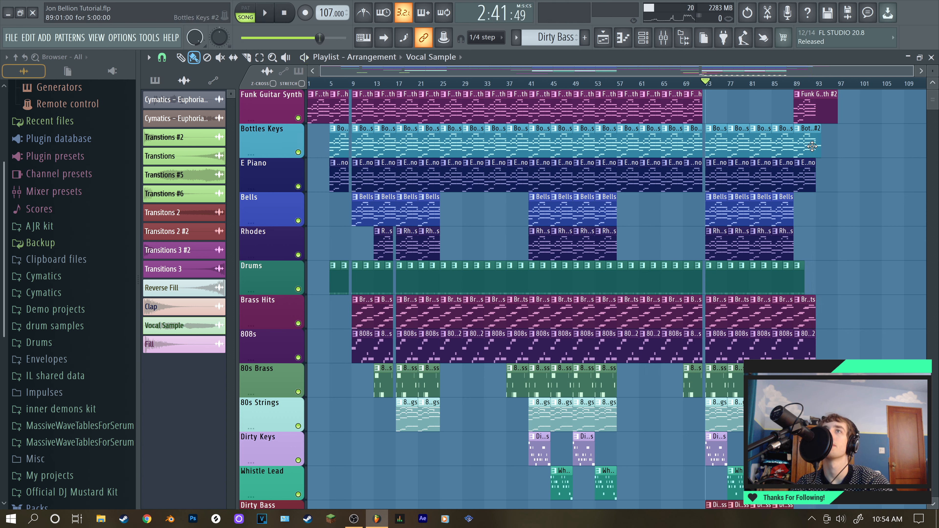
pyautogui.doubleClick(812, 146)
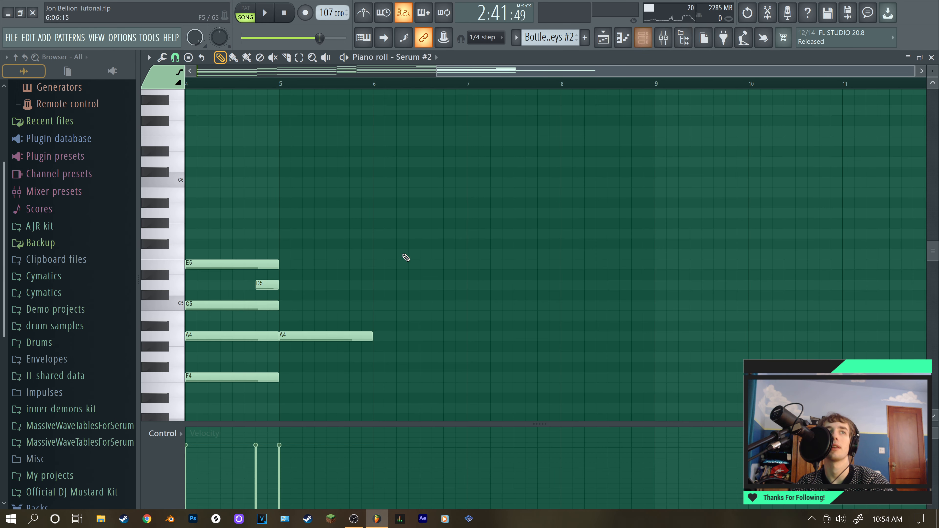
pyautogui.scroll(-3, 288, 172)
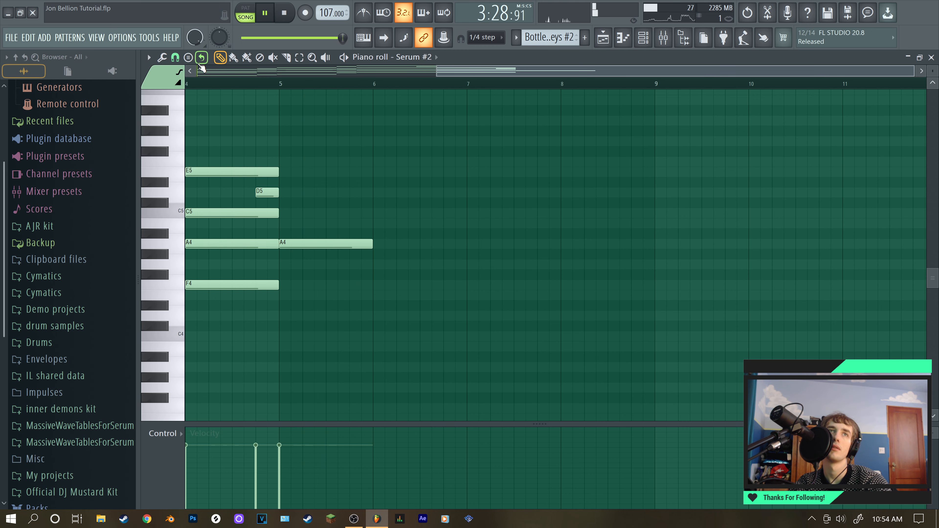
pyautogui.click(605, 38)
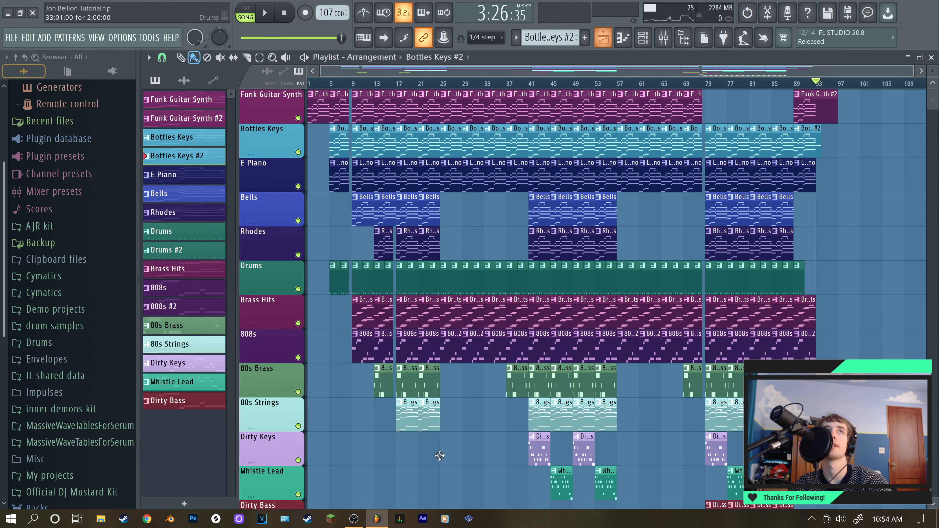
pyautogui.click(285, 15)
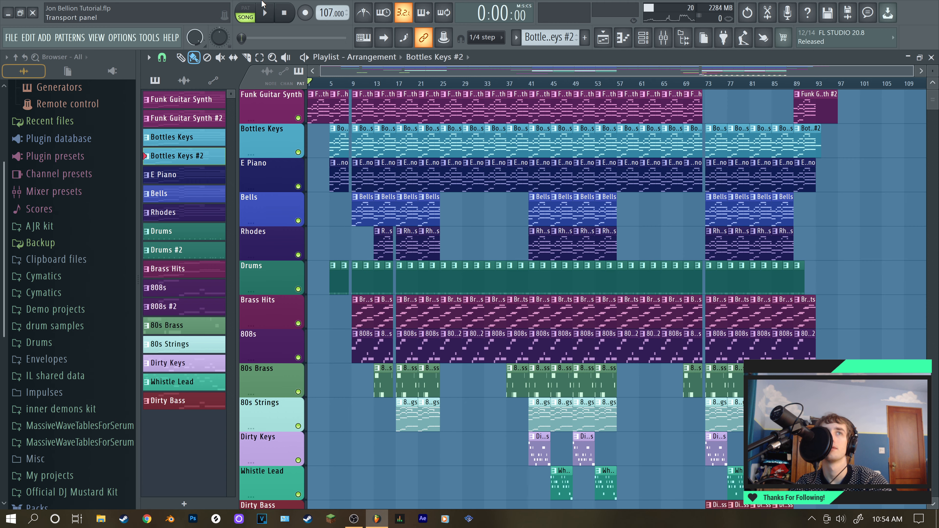
# Solo the Drums track in the playlist and show the notes of its first pattern clip.
pyautogui.scroll(-2, 342, 254)
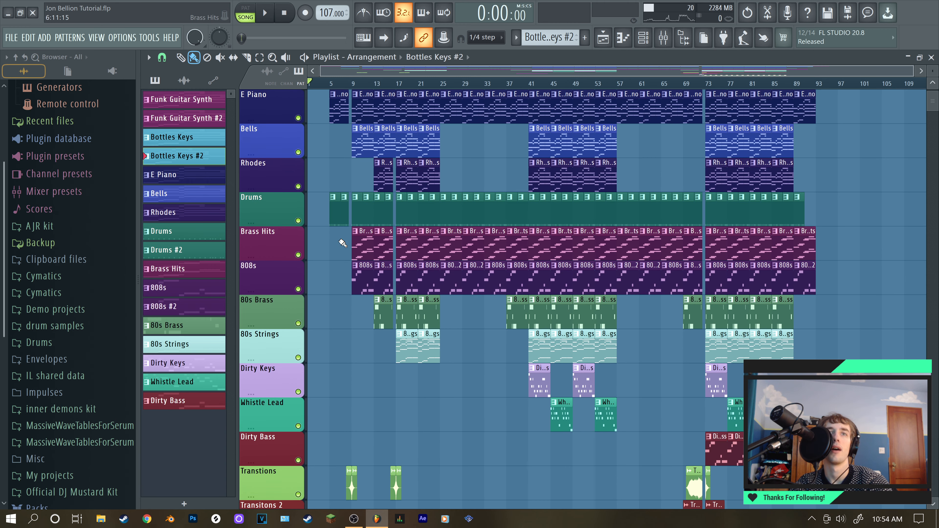
pyautogui.keyDown('ctrl'); pyautogui.click(299, 222); pyautogui.keyUp('ctrl')
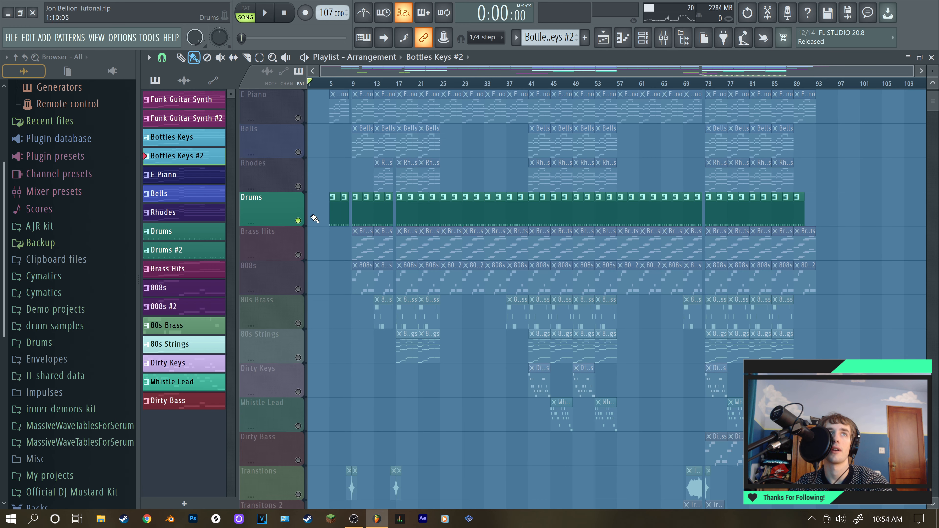
pyautogui.doubleClick(332, 212)
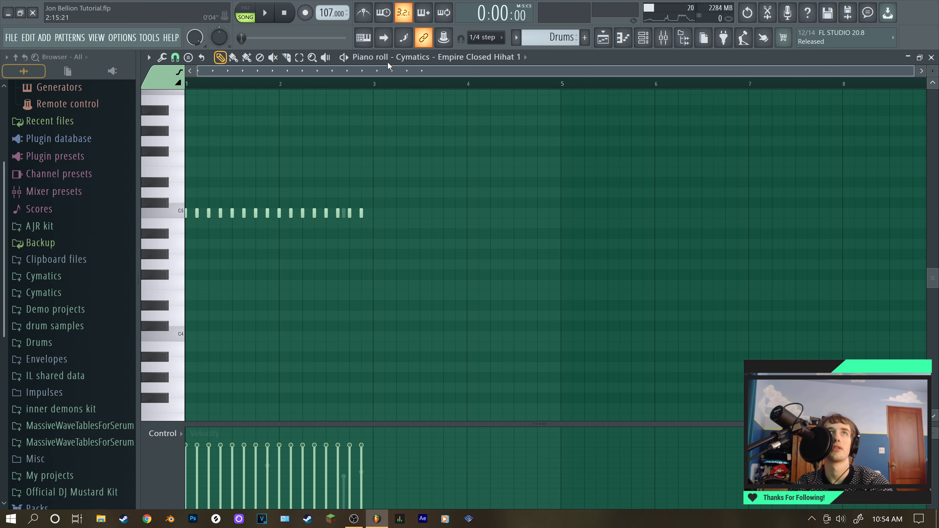
# Play the Drums pattern on its own while viewing its Empire Kick 2 and Empire Snare 6 notes.
pyautogui.click(474, 59)
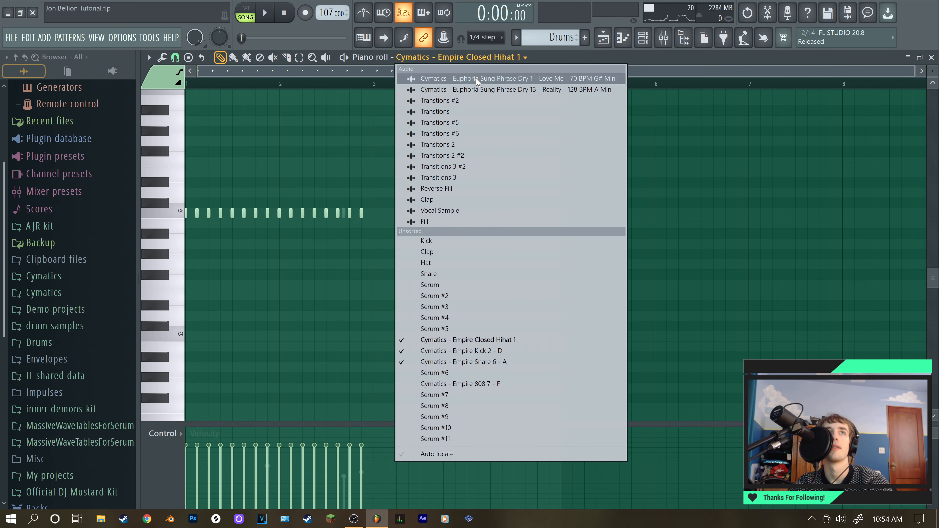
pyautogui.click(435, 351)
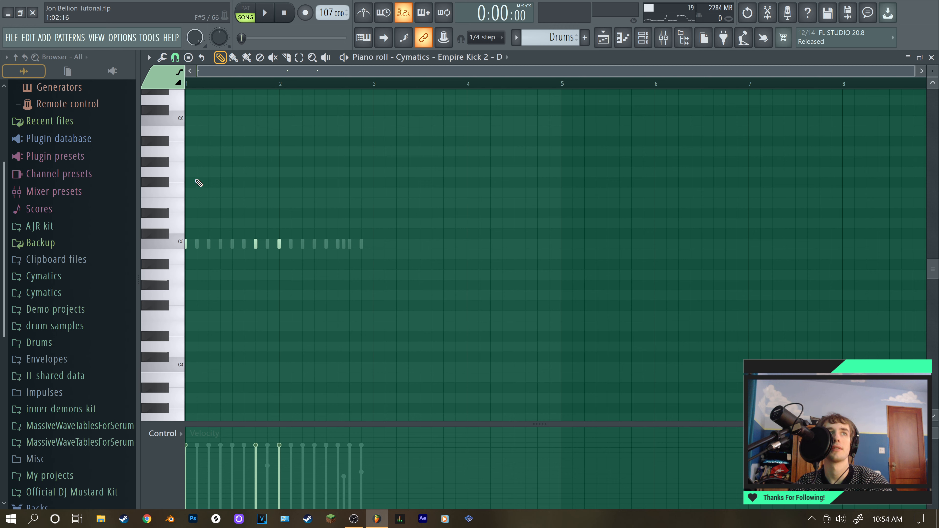
pyautogui.press('l')
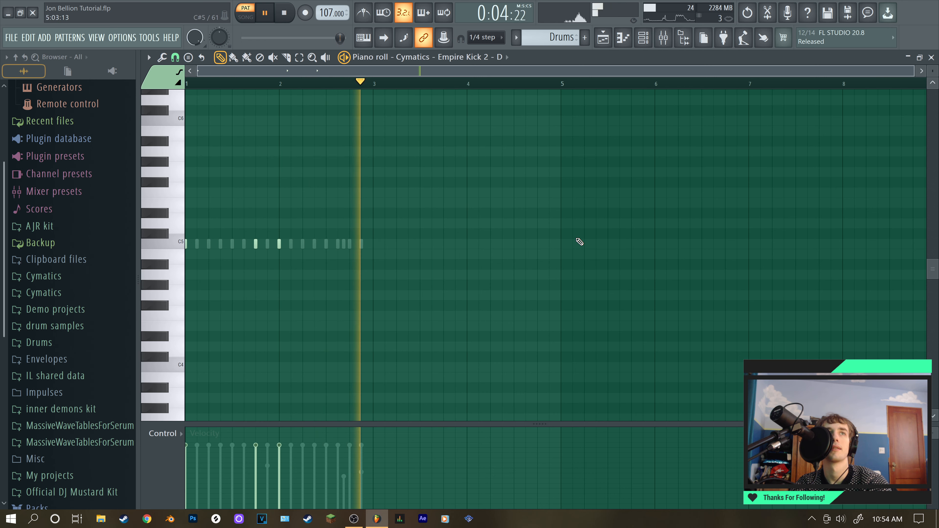
pyautogui.click(479, 56)
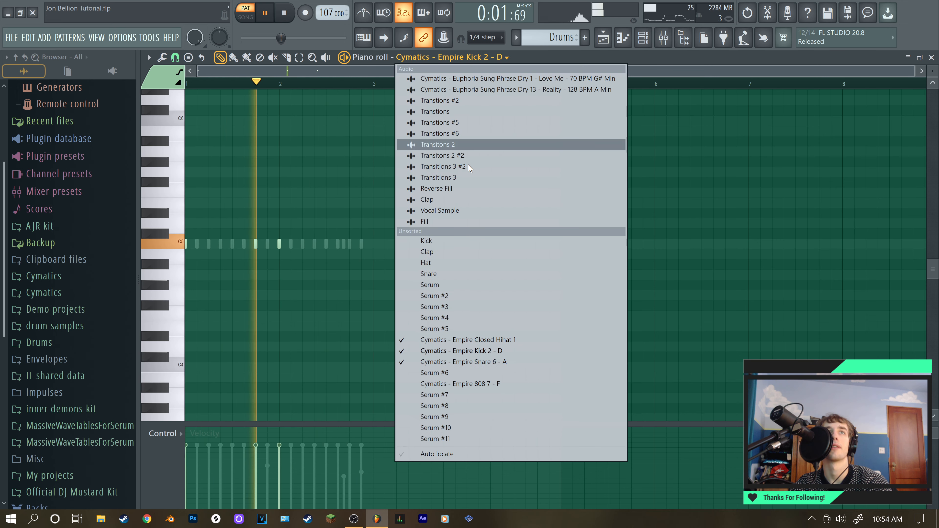
pyautogui.click(463, 361)
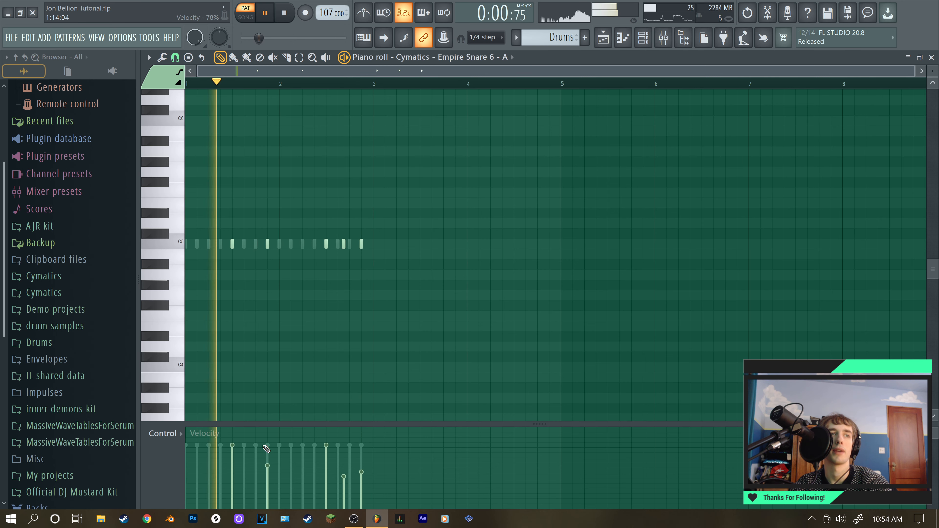
# Look over the Drums #2 pattern's steps in the channel rack and its Empire Snare 6 notes and velocities.
pyautogui.click(604, 45)
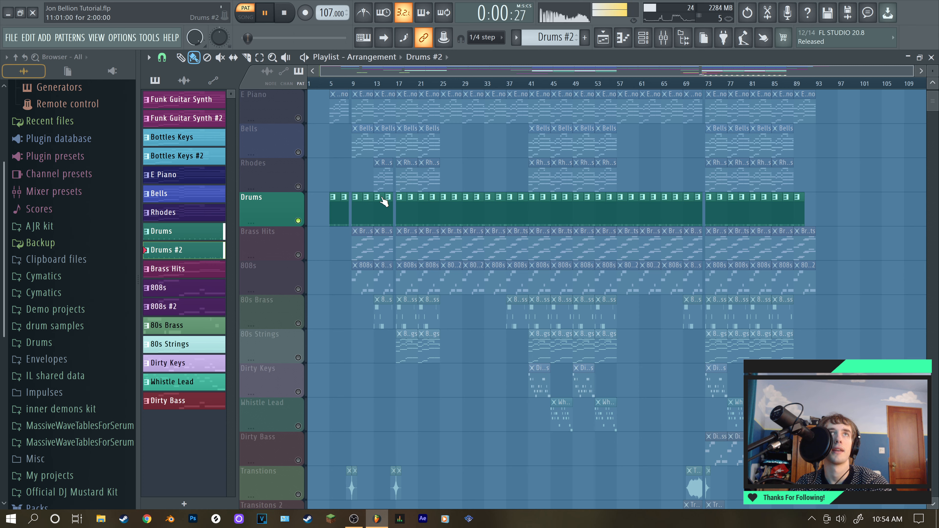
pyautogui.click(651, 40)
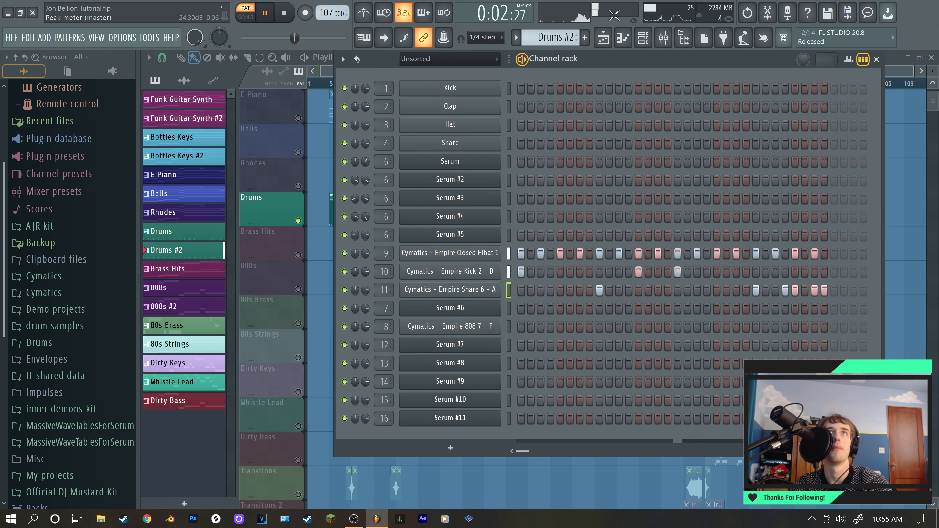
pyautogui.click(624, 36)
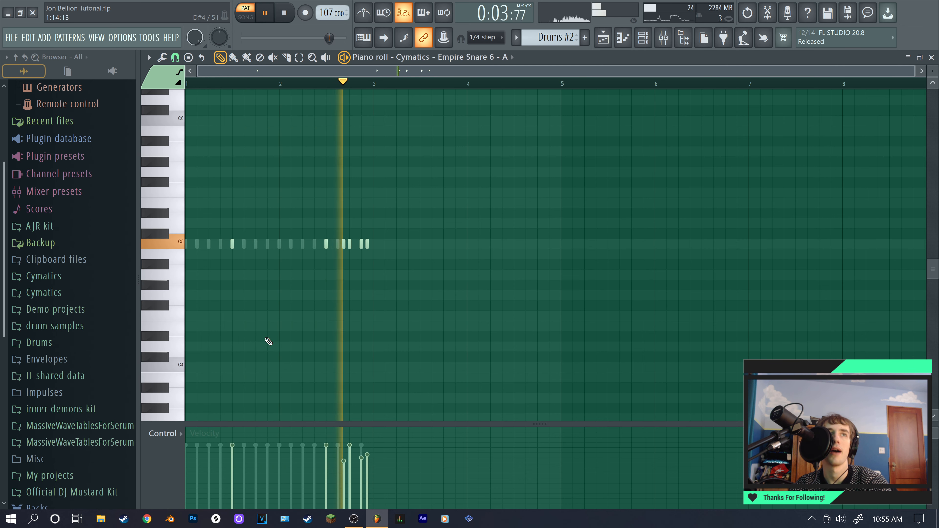
pyautogui.click(497, 58)
pyautogui.click(497, 59)
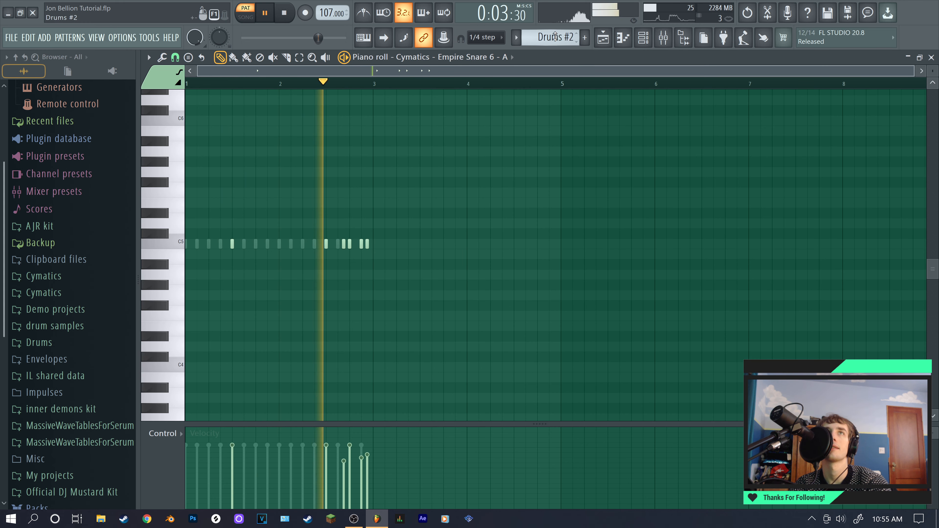
# Show the mixer and browse the transition sample tracks, restarting the Drums #2 pattern.
pyautogui.click(601, 41)
pyautogui.press('space')
pyautogui.click(663, 41)
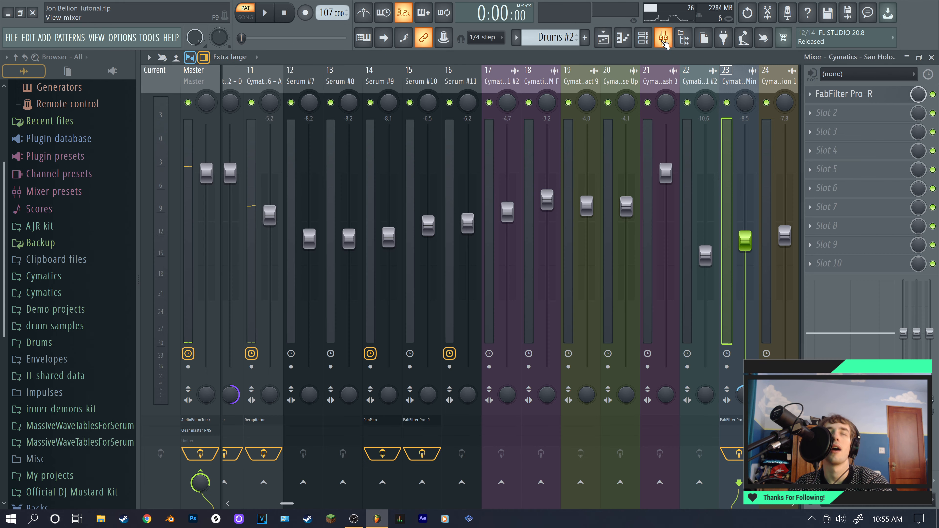
pyautogui.click(624, 77)
pyautogui.click(579, 78)
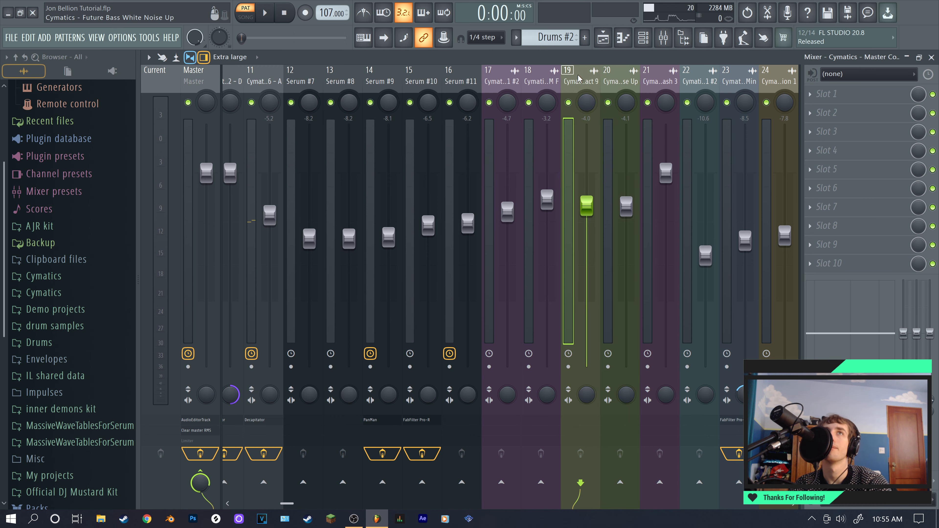
pyautogui.click(540, 74)
pyautogui.press('space')
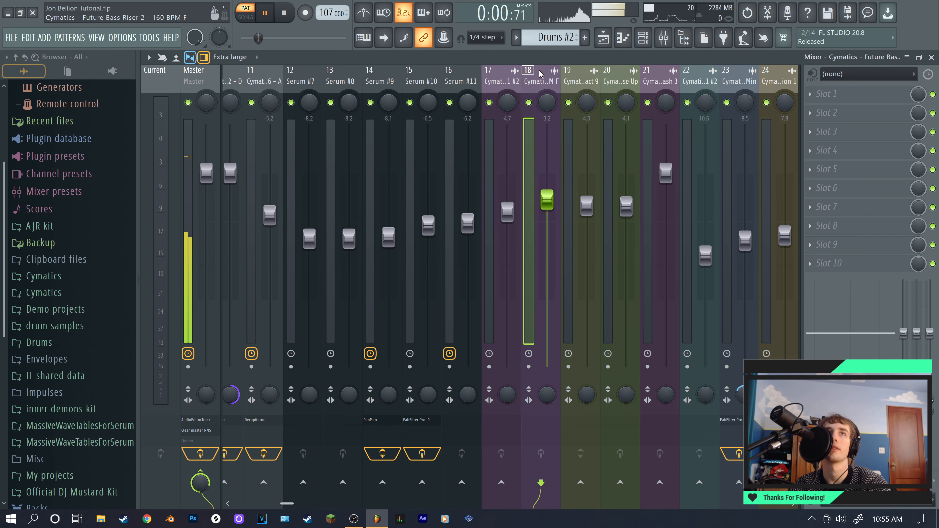
pyautogui.moveTo(530, 74)
pyautogui.mouseDown()
pyautogui.moveTo(220, 78)
pyautogui.moveTo(526, 87)
pyautogui.mouseUp()
# Select the Empire Closed Hihat 1 mixer track and inspect its PanMan effect.
pyautogui.click(563, 80)
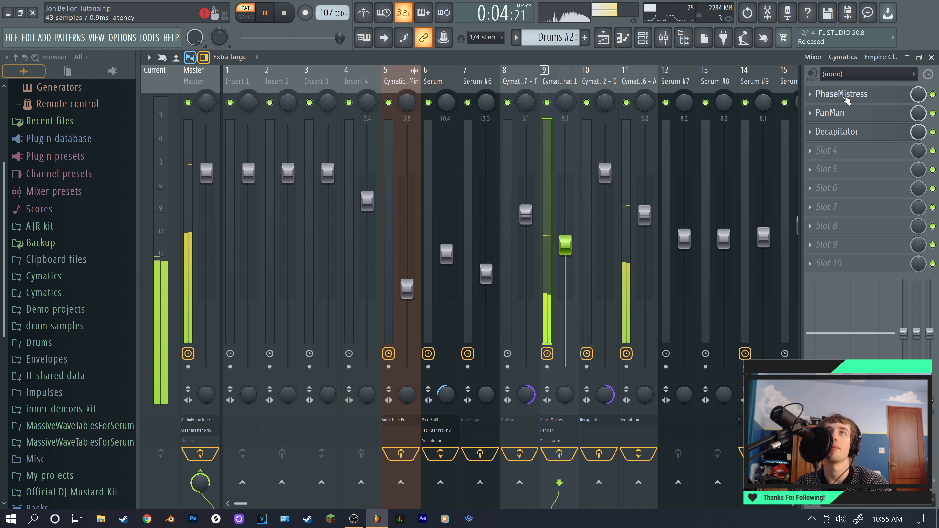
pyautogui.click(844, 117)
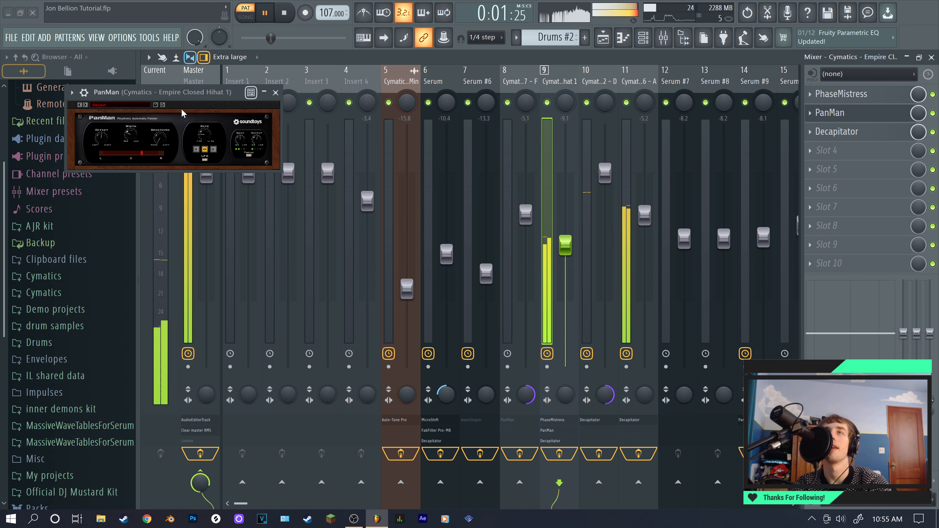
pyautogui.click(275, 93)
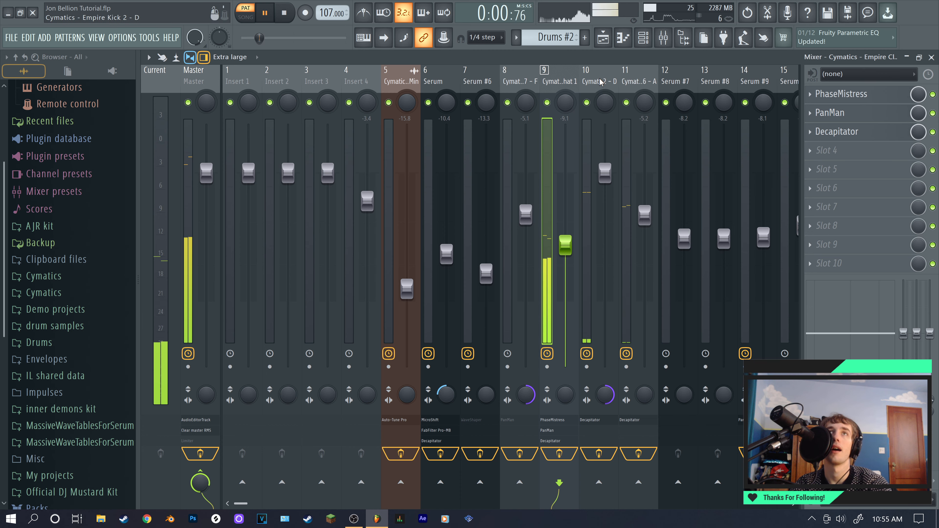
# Solo the Empire Kick 2 mixer track and compare its sound with Decapitator bypassed and enabled.
pyautogui.click(596, 99)
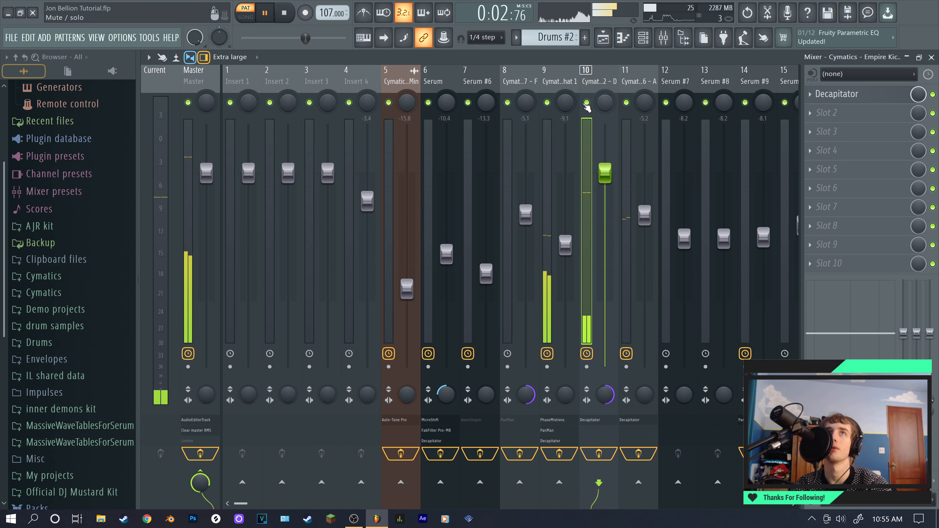
pyautogui.rightClick(586, 102)
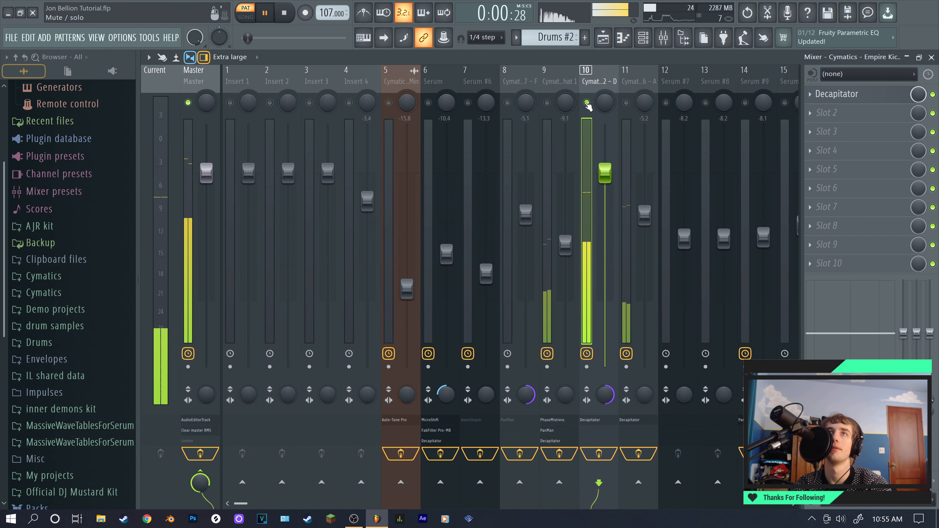
pyautogui.click(932, 94)
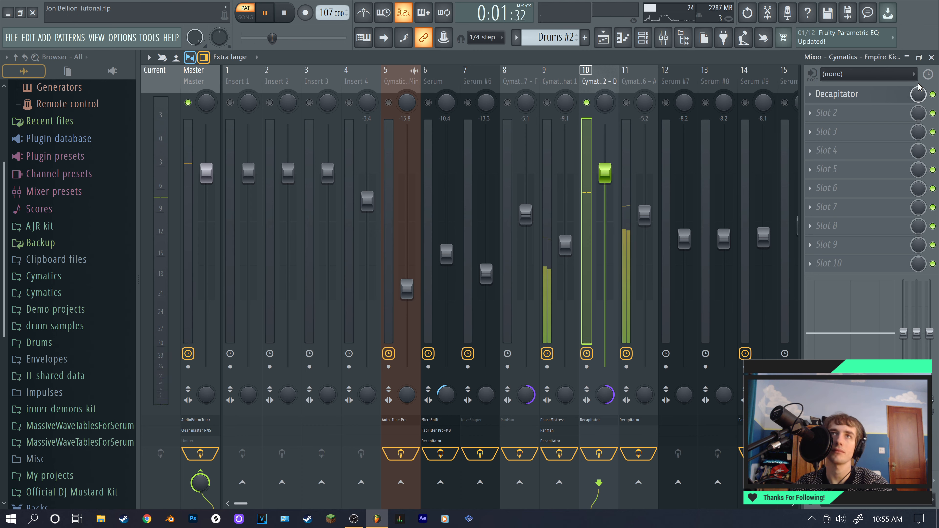
# Unmute the Empire Snare 6 mixer track alongside the kick and compare it with Decapitator bypassed and enabled.
pyautogui.click(632, 85)
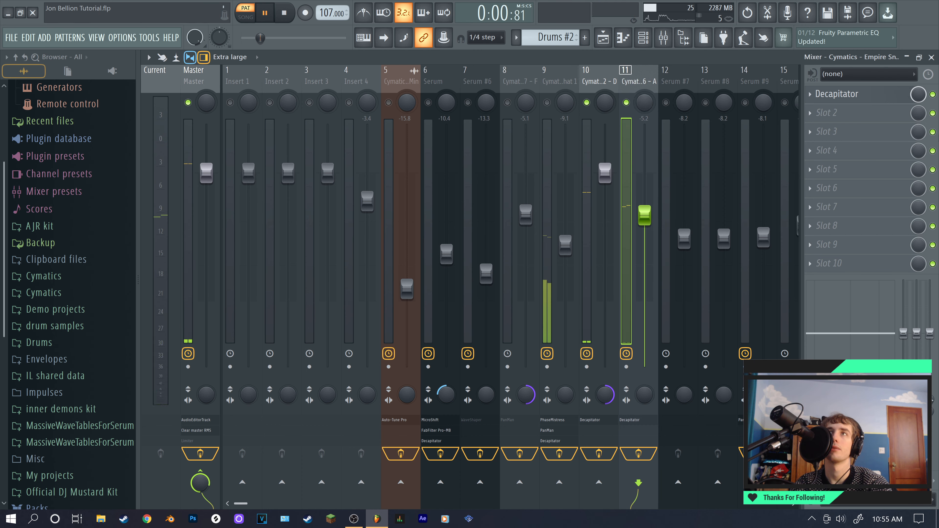
pyautogui.click(933, 95)
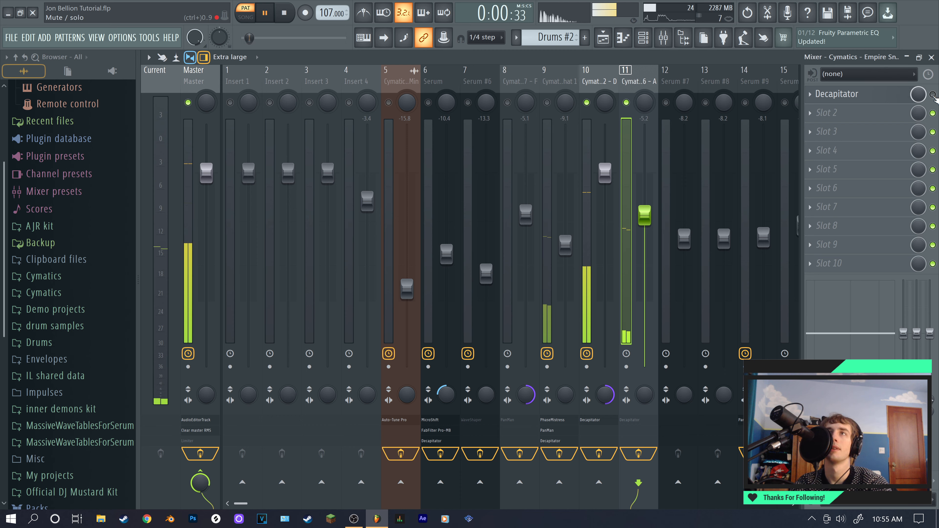
pyautogui.click(933, 94)
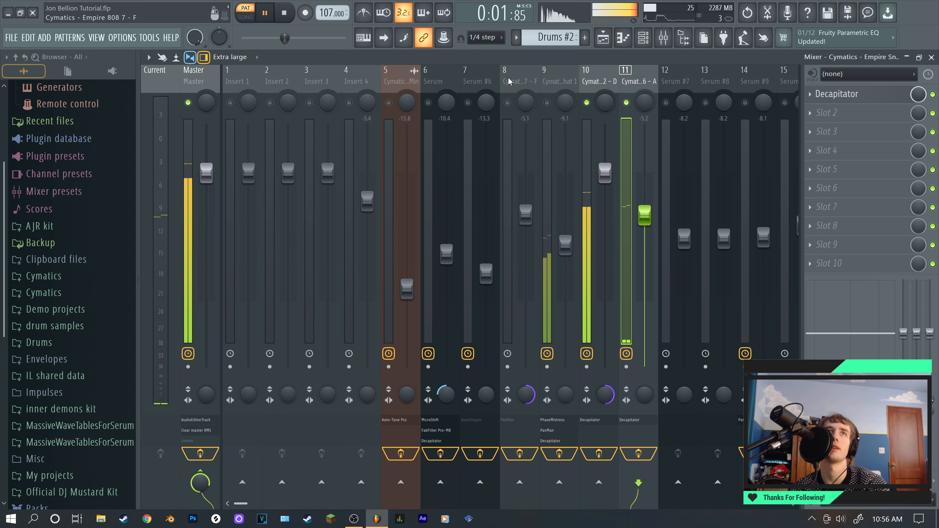
# Inspect the FabFilter Pro-MB, MicroShift and Decapitator effects on the Serum mixer track.
pyautogui.click(430, 88)
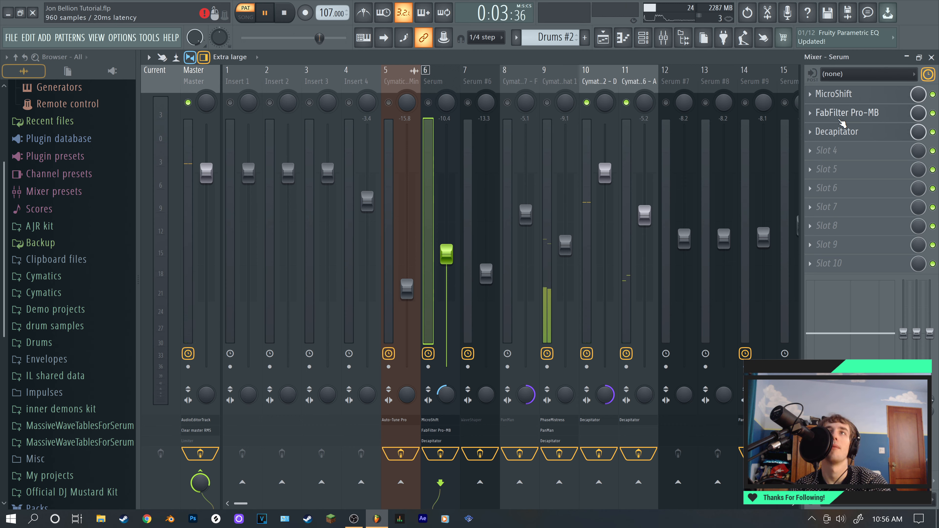
pyautogui.click(824, 114)
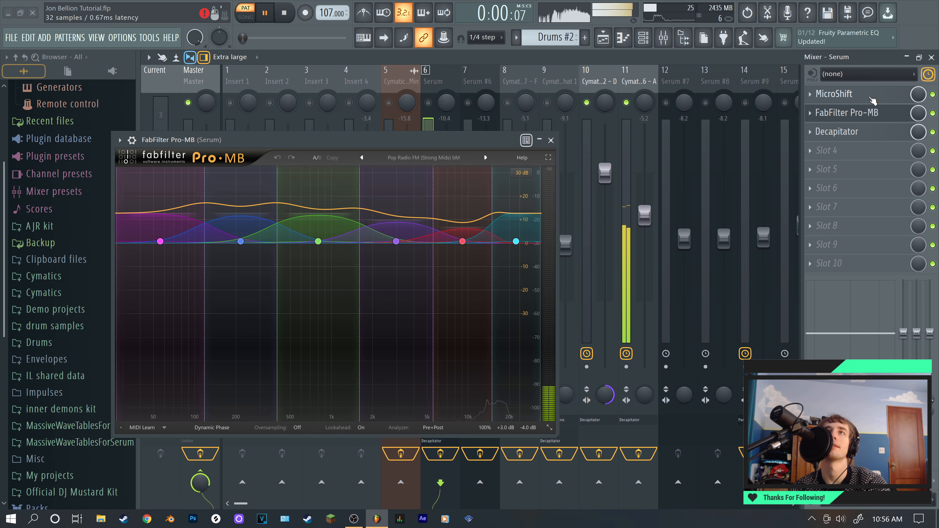
pyautogui.click(871, 99)
pyautogui.click(307, 125)
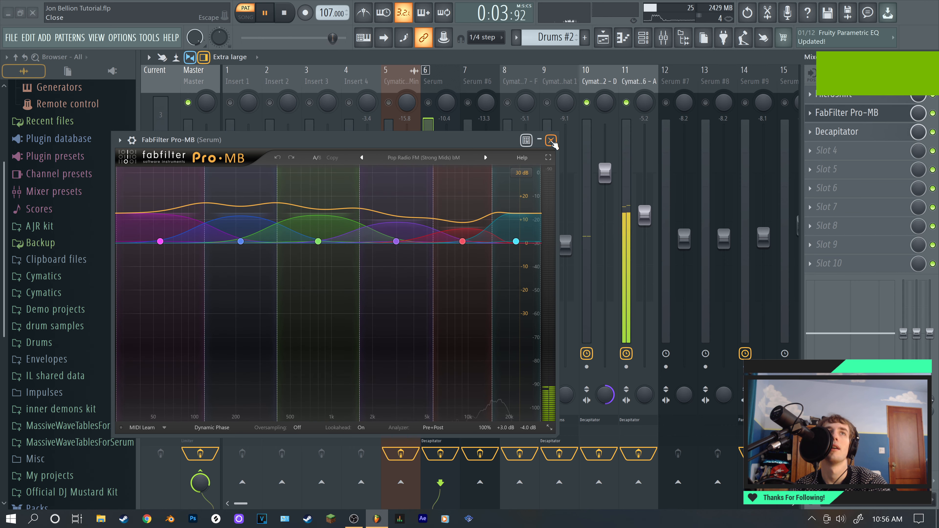
pyautogui.click(551, 140)
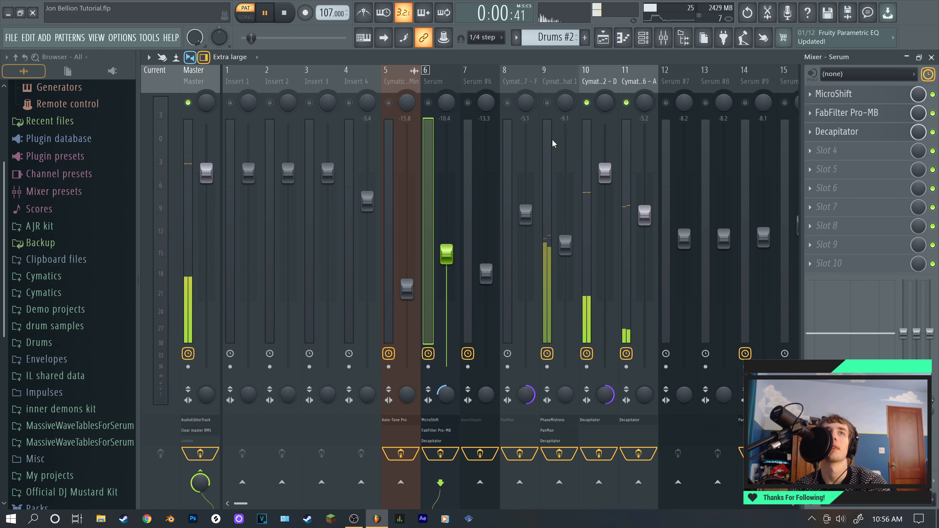
pyautogui.click(838, 137)
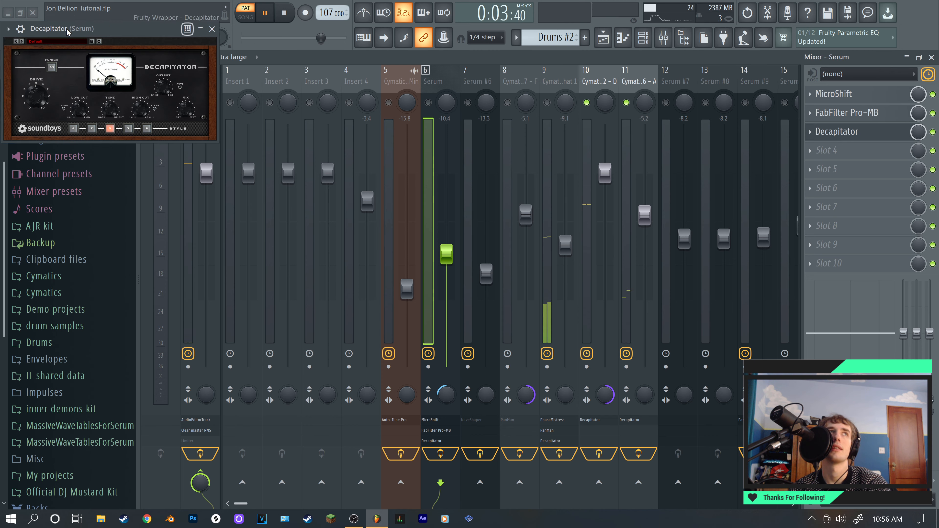
pyautogui.moveTo(68, 31); pyautogui.dragTo(362, 63)
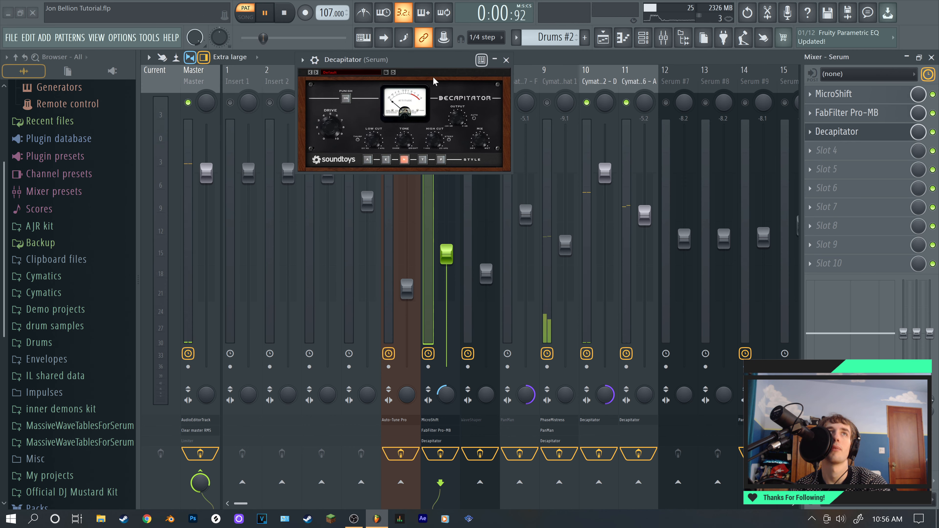
# Switch the playlist to song playback, solo the Funk Guitar Synth track, and unmute Bottles Keys, E Piano, Bells and Rhodes.
pyautogui.click(506, 60)
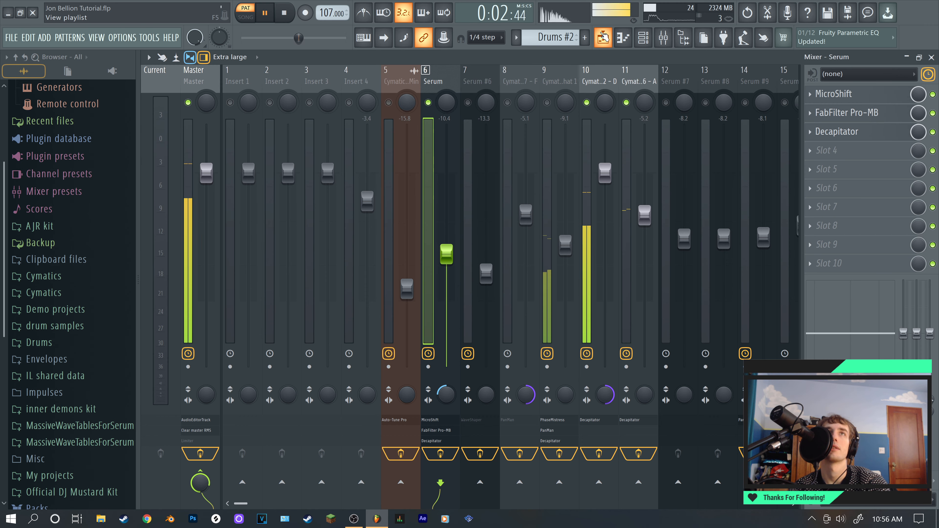
pyautogui.press('F5')
pyautogui.scroll(2, 285, 135)
pyautogui.press('l')
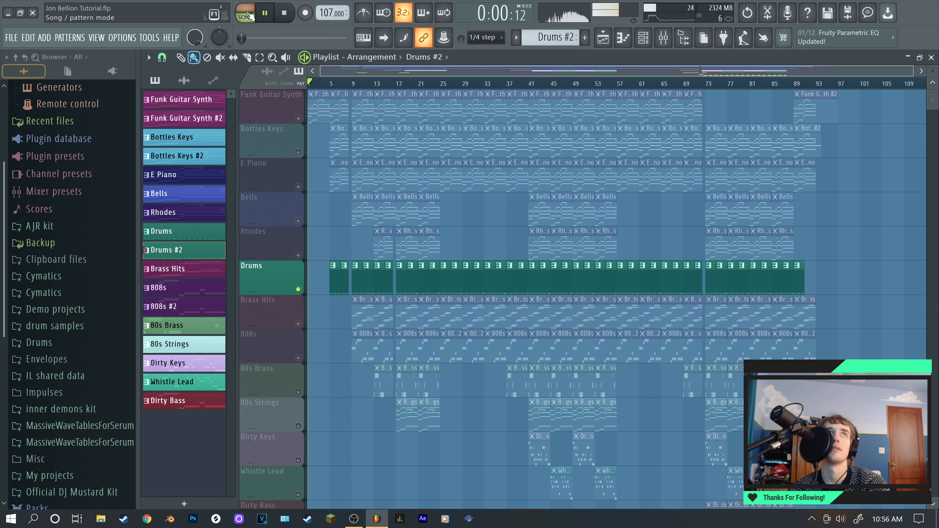
pyautogui.rightClick(298, 118)
pyautogui.moveTo(298, 153); pyautogui.dragTo(297, 220)
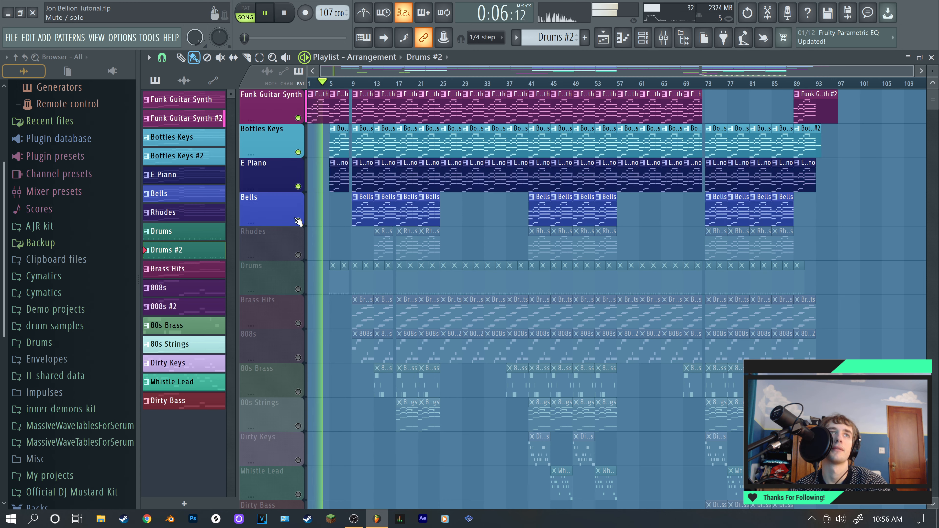
pyautogui.click(298, 255)
# Play the arrangement from bar 9 and compare the Serum mixer track with Decapitator bypassed and enabled.
pyautogui.click(352, 83)
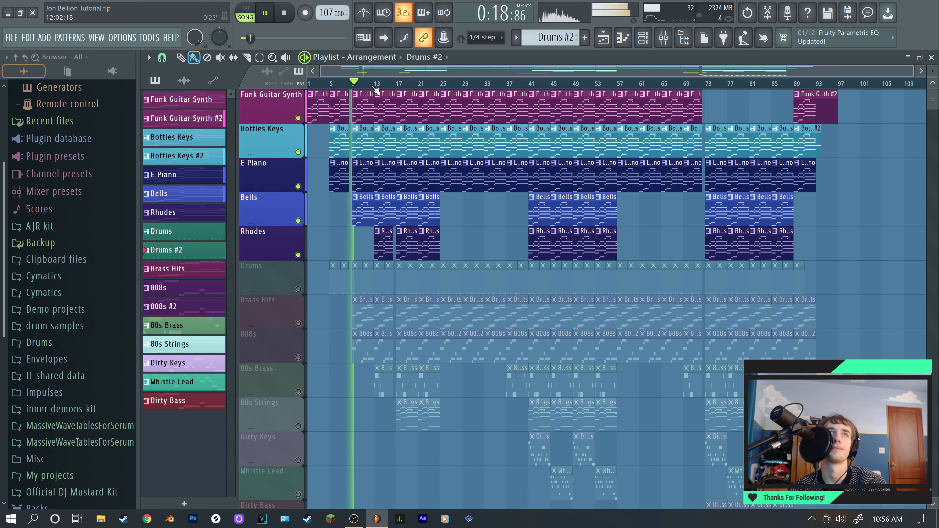
pyautogui.click(663, 37)
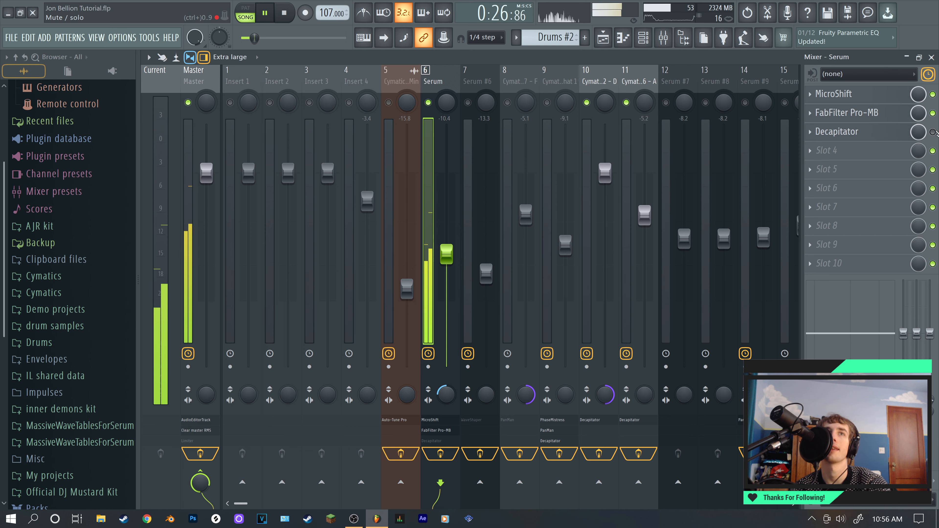
pyautogui.click(933, 132)
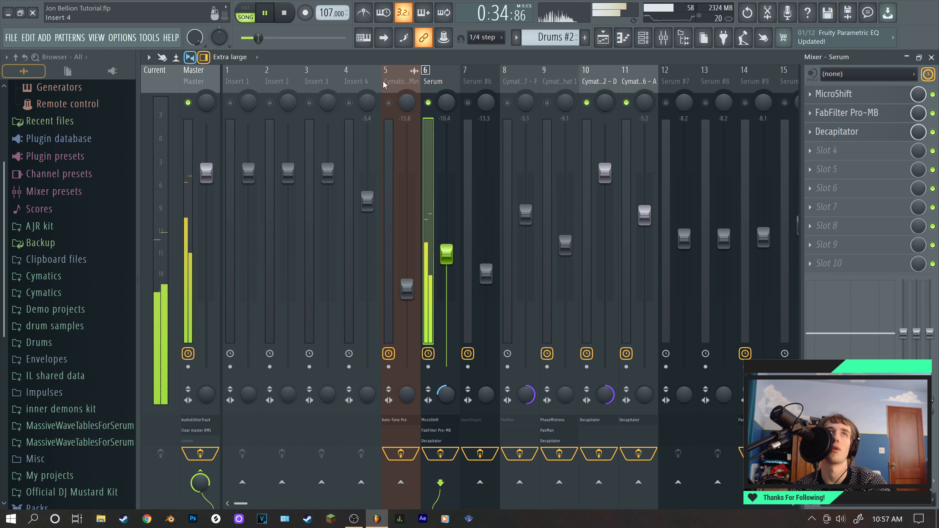
pyautogui.press('space')
# Look through the Serum #8 to Serum #10 mixer tracks and inspect the FabFilter Pro-R reverb settings on Serum #10.
pyautogui.click(742, 82)
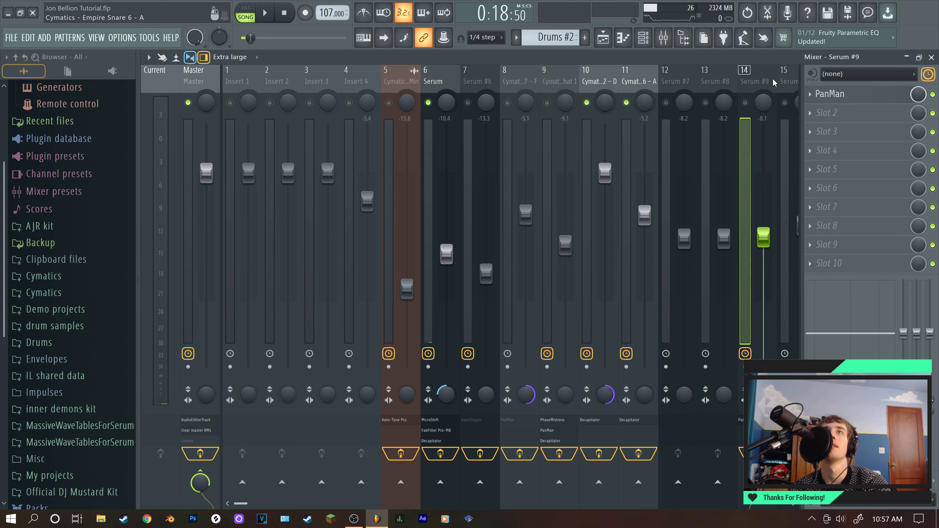
pyautogui.hscroll(1, 774, 83)
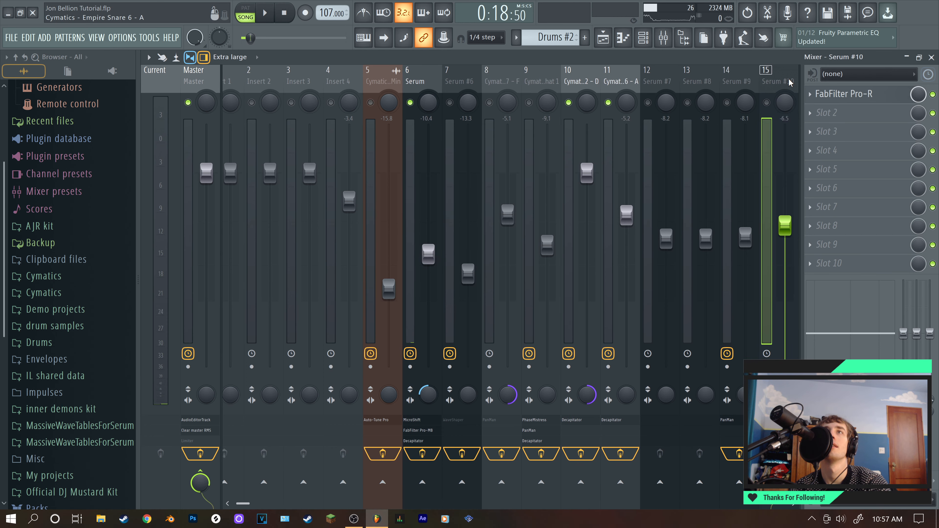
pyautogui.click(707, 80)
pyautogui.click(738, 82)
pyautogui.click(769, 84)
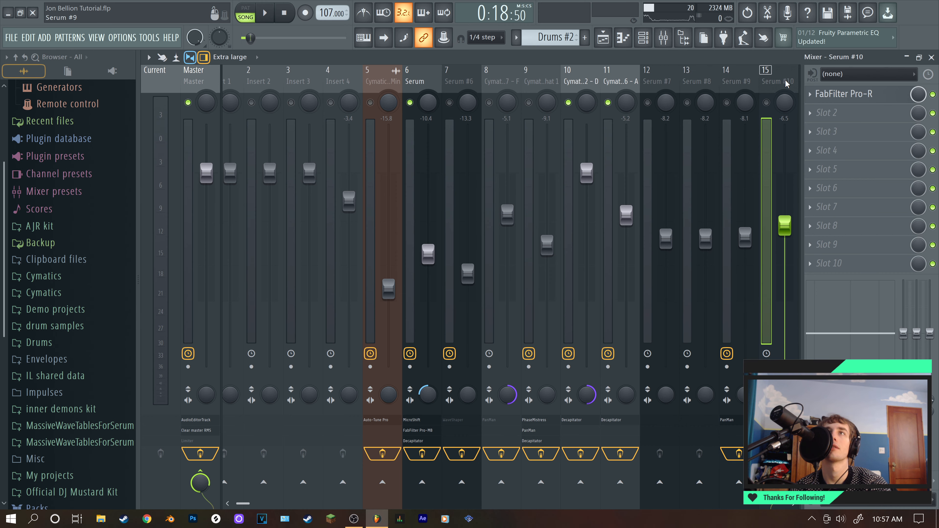
pyautogui.hscroll(5, 787, 84)
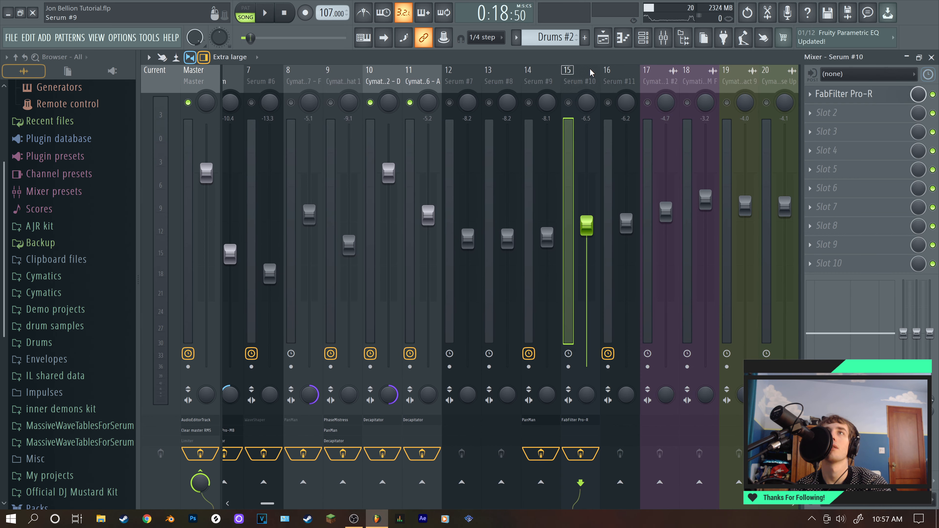
pyautogui.click(861, 99)
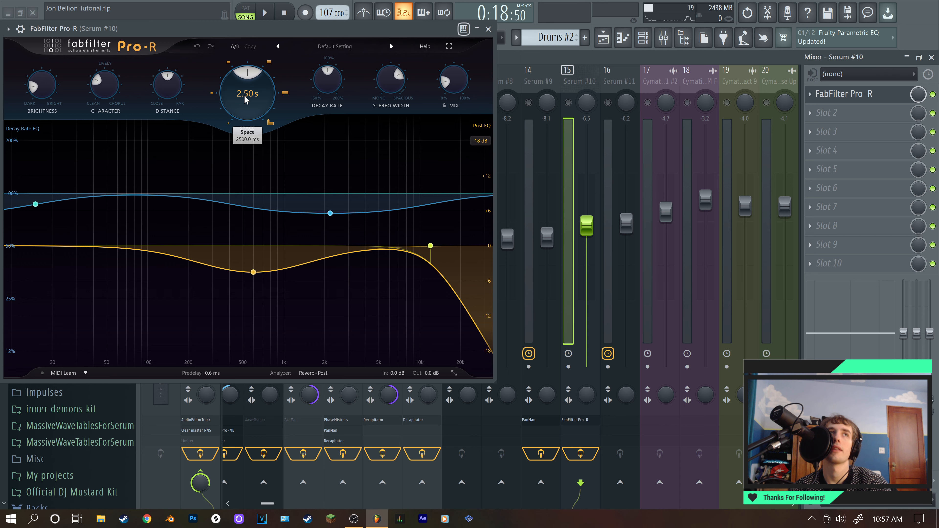
pyautogui.moveTo(245, 99)
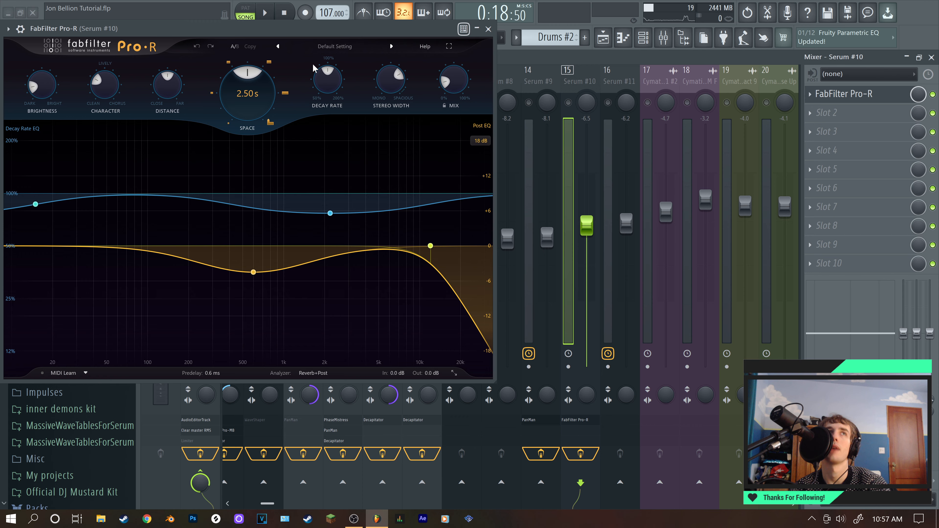
pyautogui.moveTo(41, 81)
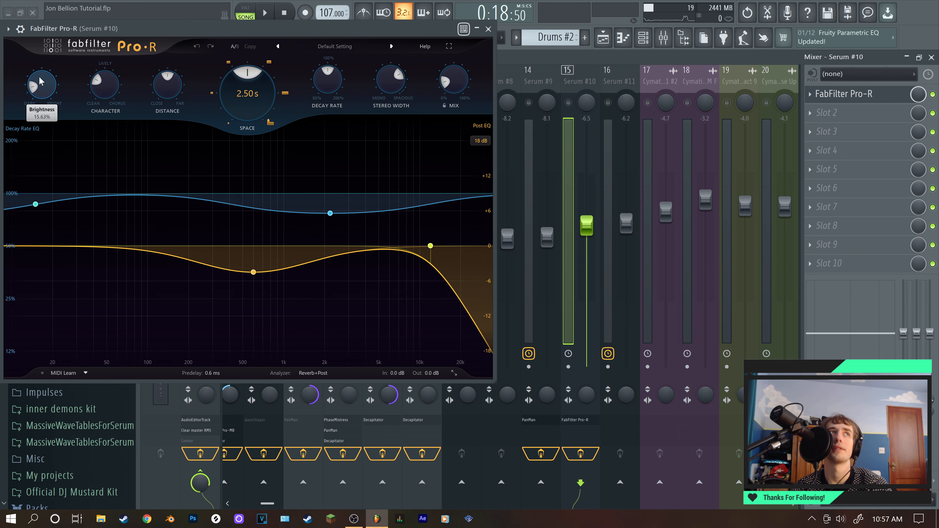
pyautogui.click(488, 29)
# Look through mixer tracks 17 to 20 and inspect the FabFilter Pro-R reverb on the San Holo vocal melody track.
pyautogui.click(673, 88)
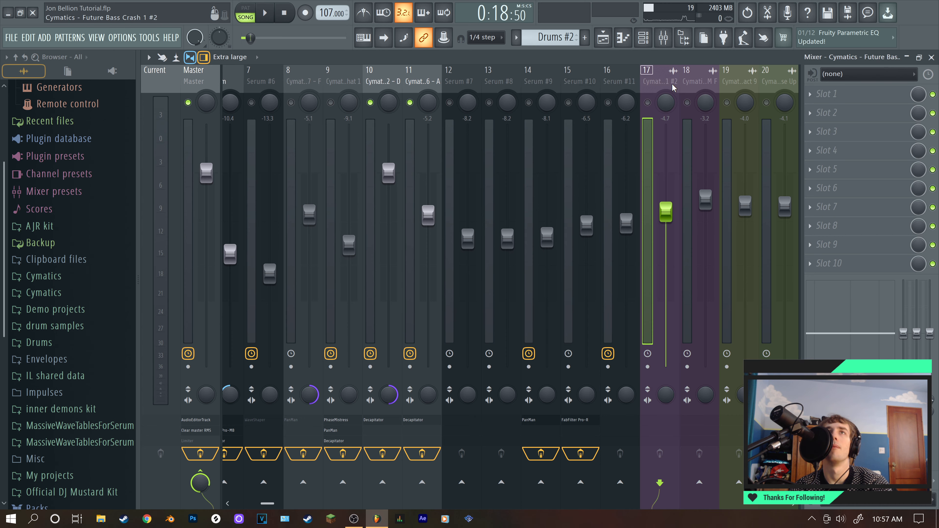
pyautogui.click(697, 82)
pyautogui.click(738, 81)
pyautogui.click(789, 87)
pyautogui.moveTo(790, 88); pyautogui.dragTo(578, 53)
pyautogui.click(572, 75)
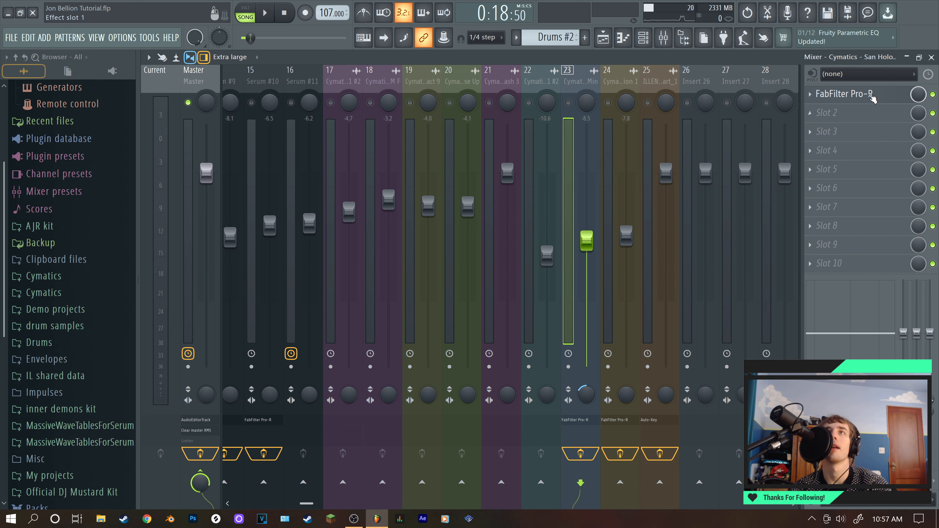
pyautogui.click(861, 94)
pyautogui.moveTo(211, 375)
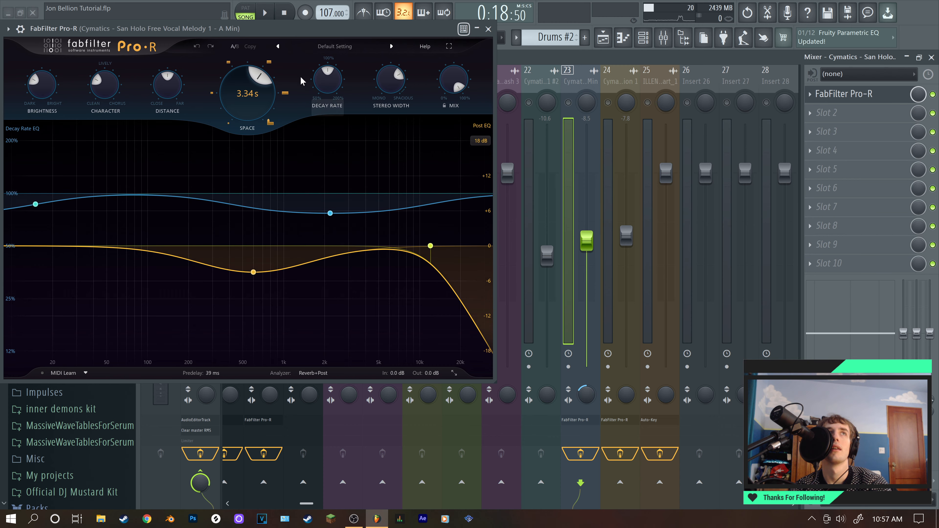
pyautogui.click(488, 29)
# Inspect the FabFilter Pro-R reverb on the Lazer Percussion 1 mixer track and select the ILLENIUM acapella track.
pyautogui.click(613, 77)
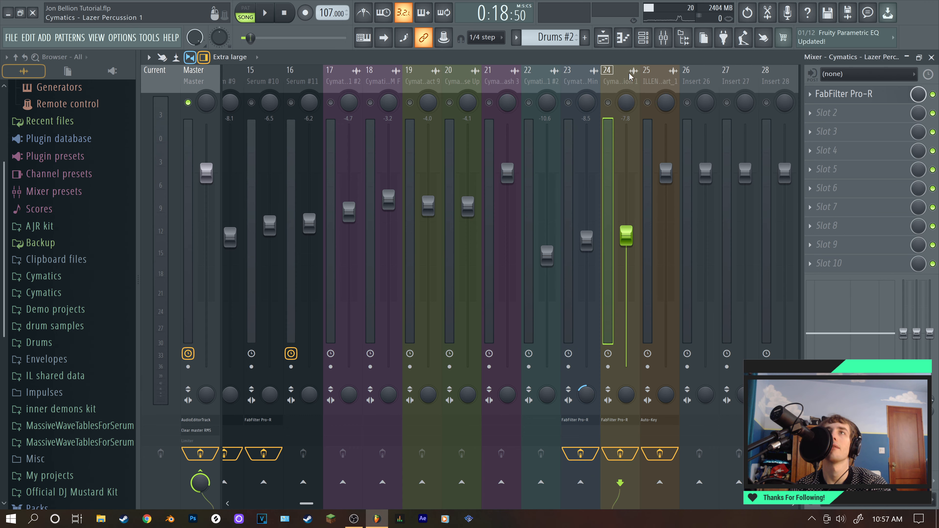
pyautogui.click(850, 94)
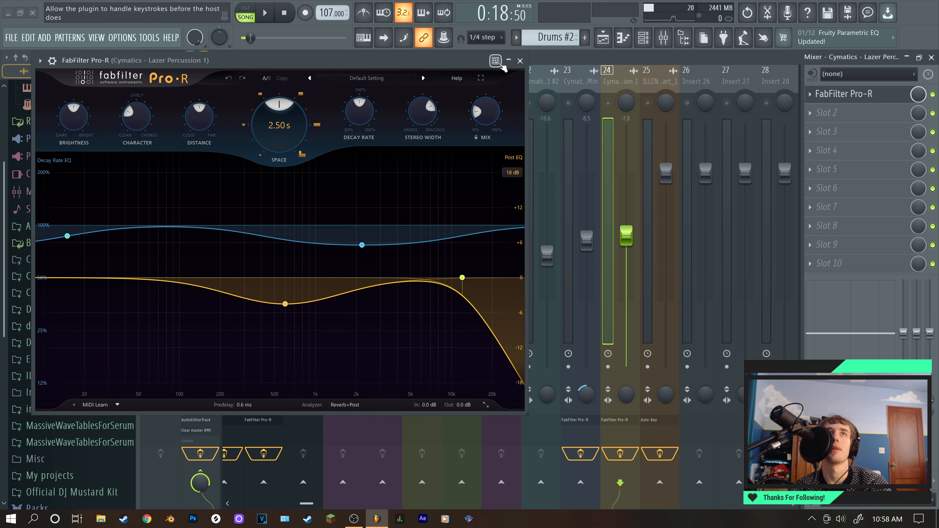
pyautogui.click(520, 61)
pyautogui.click(669, 110)
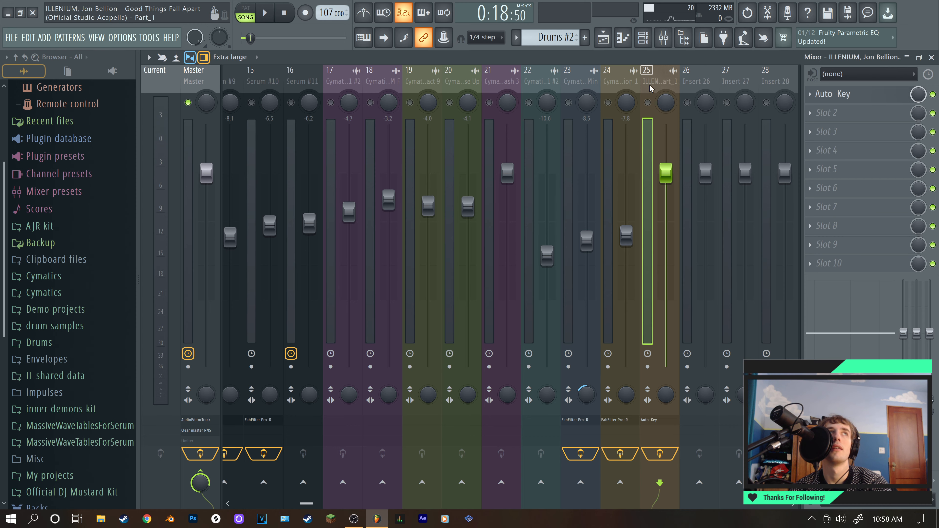
# Review the playlist arrangement from the E Piano track down to the Vocal Sample track.
pyautogui.click(615, 40)
pyautogui.scroll(-4, 555, 316)
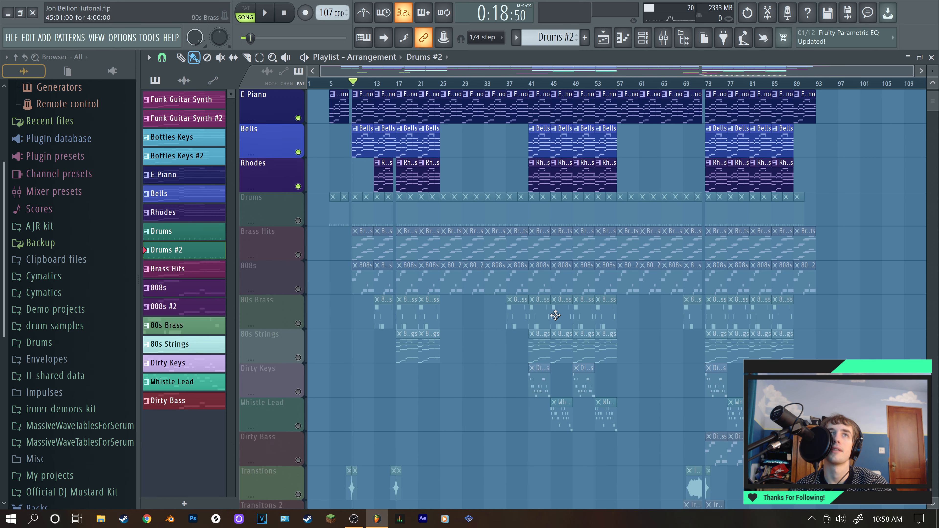
pyautogui.scroll(-2, 555, 315)
pyautogui.scroll(-2, 556, 317)
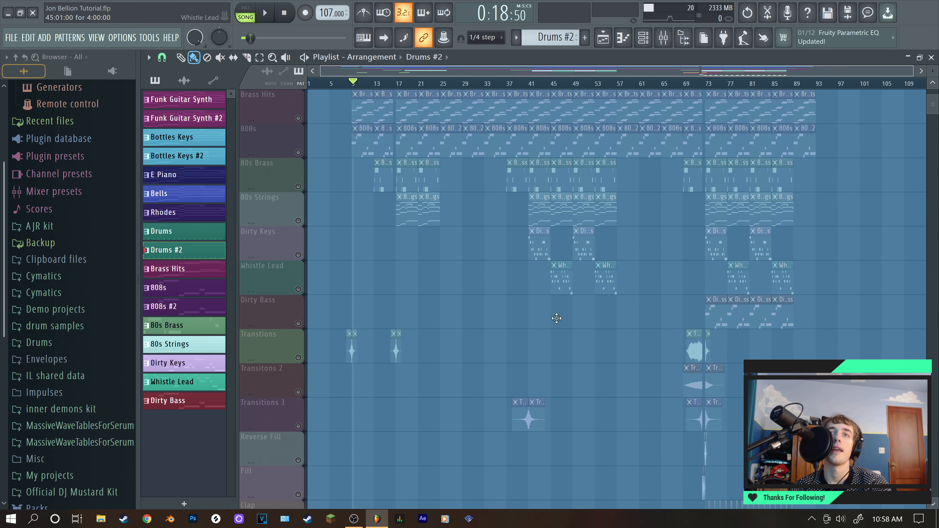
pyautogui.scroll(-2, 557, 319)
pyautogui.scroll(-2, 525, 320)
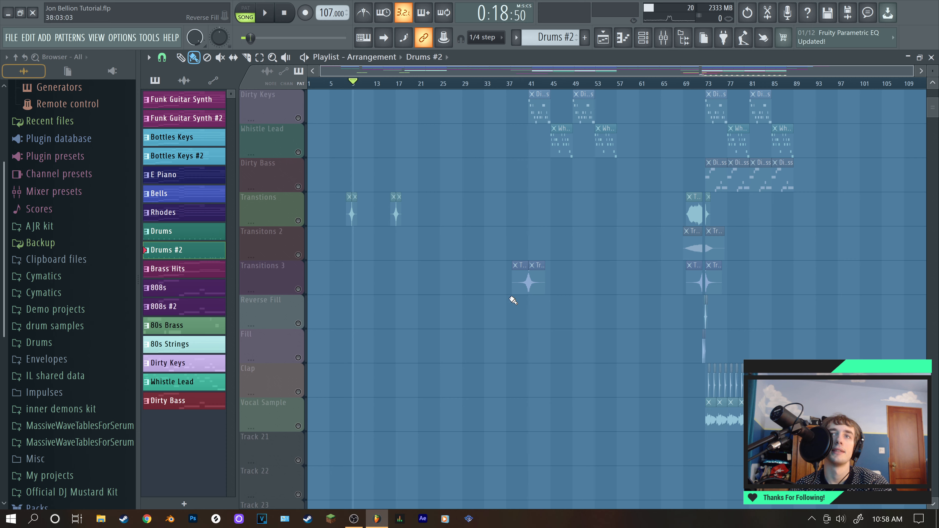
pyautogui.scroll(3, 409, 262)
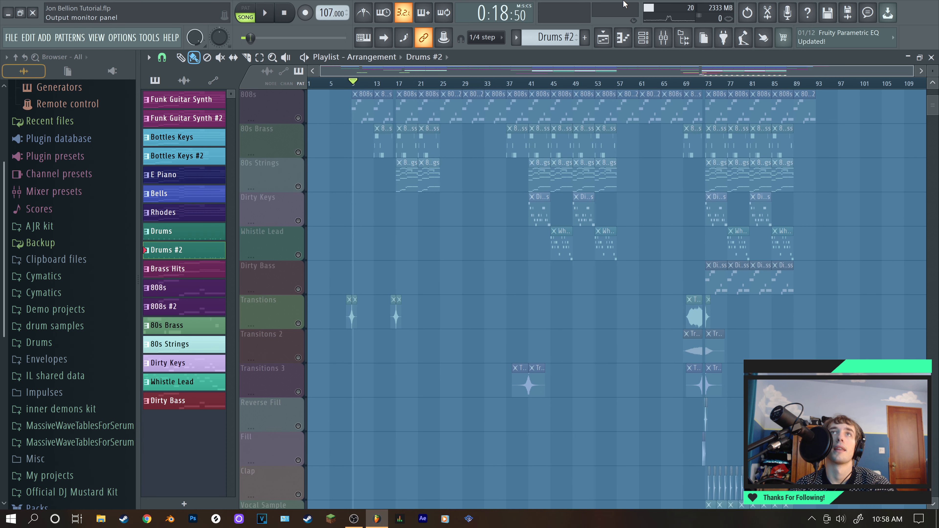
# Inspect the high, mid and low bands of the Clear master RMS effect on the Master mixer track.
pyautogui.click(663, 38)
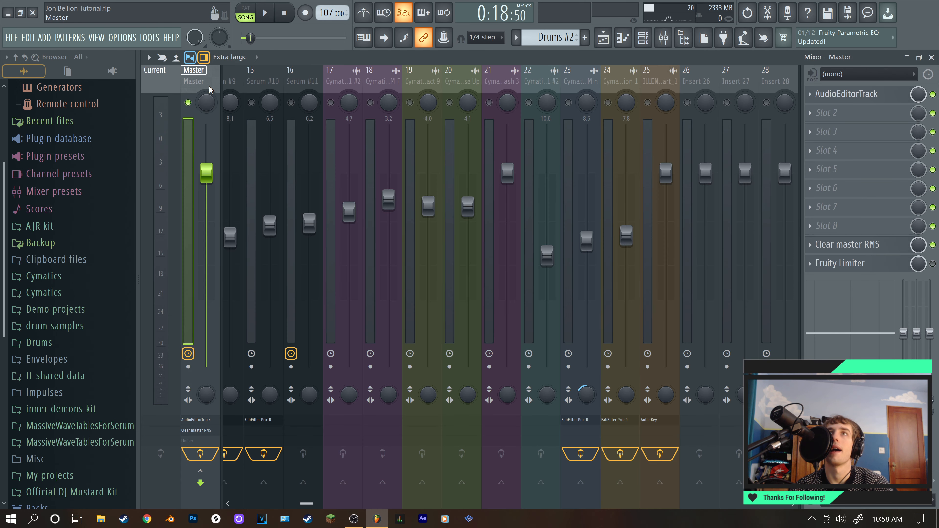
pyautogui.click(871, 252)
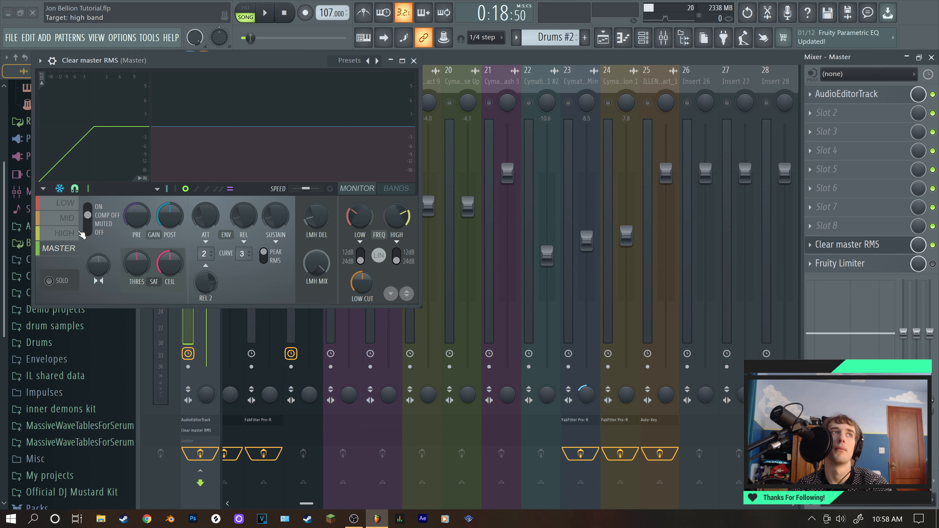
pyautogui.click(65, 233)
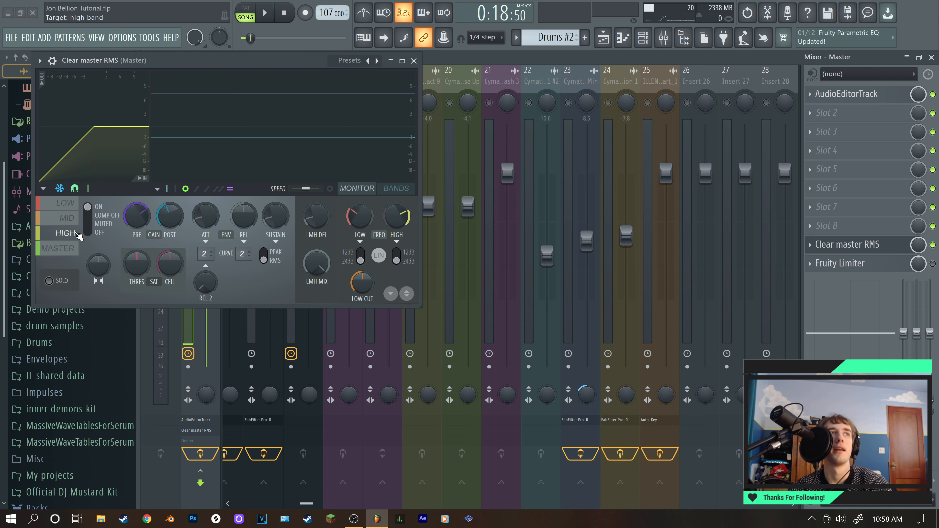
pyautogui.click(69, 218)
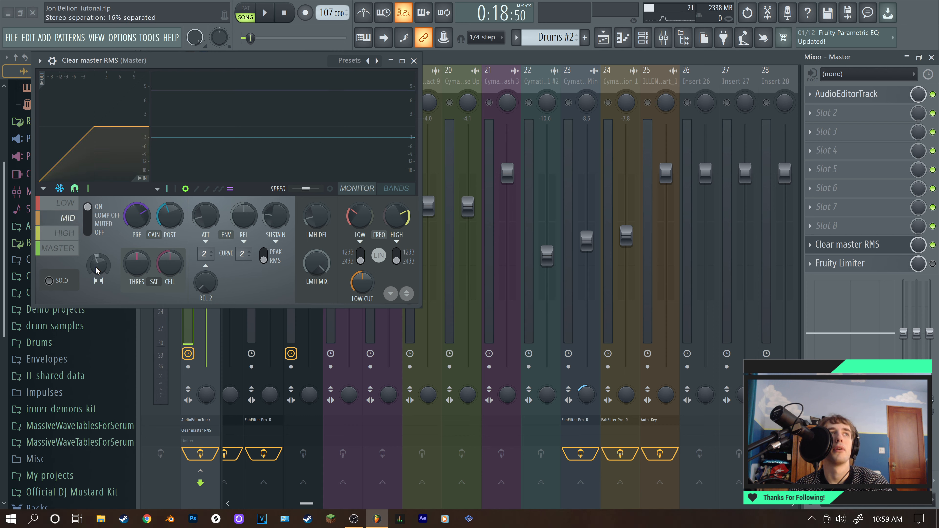
pyautogui.click(50, 205)
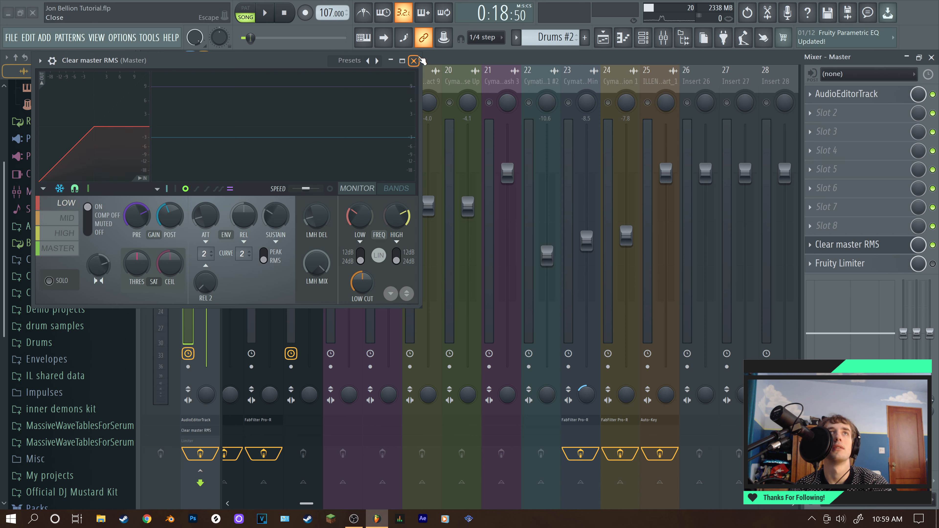
pyautogui.click(413, 60)
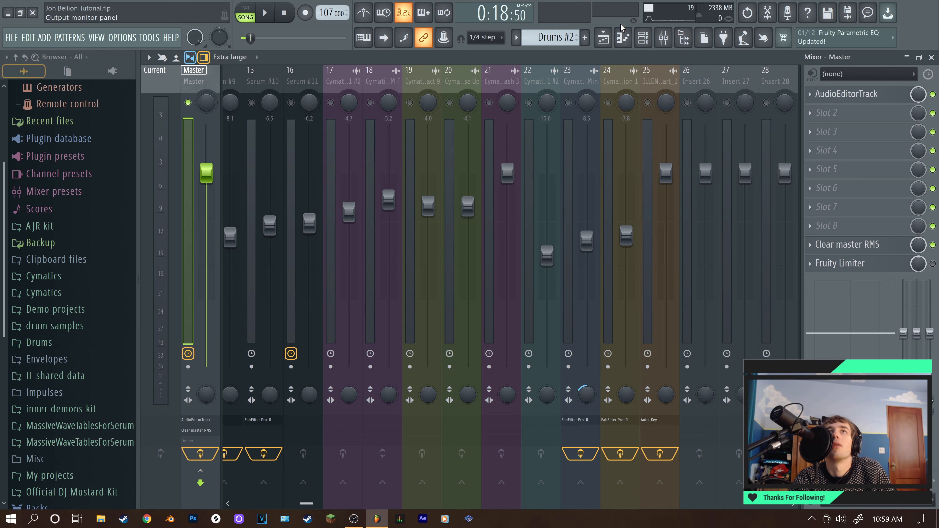
# Review the full playlist from Funk Guitar Synth to Vocal Sample and return to the Master track's effects in the mixer.
pyautogui.click(603, 37)
pyautogui.scroll(7, 335, 216)
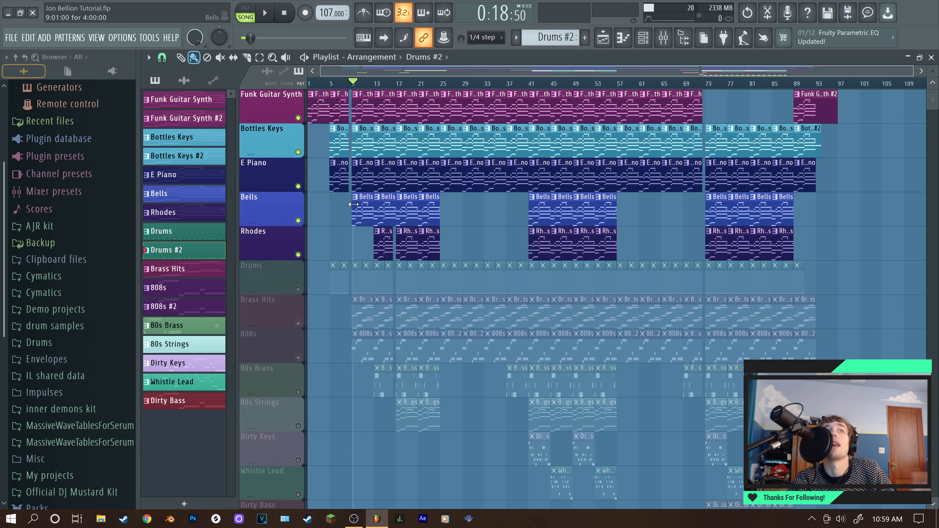
pyautogui.scroll(-5, 327, 239)
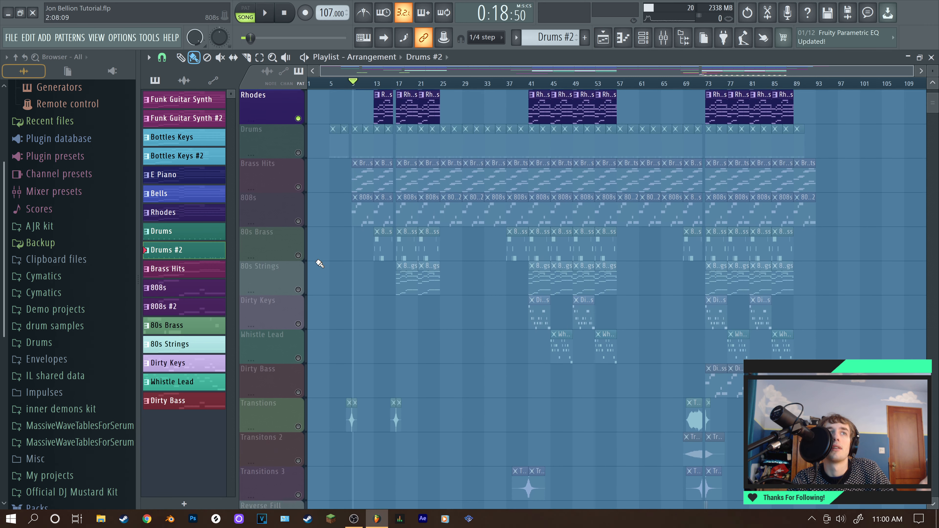
pyautogui.scroll(5, 403, 330)
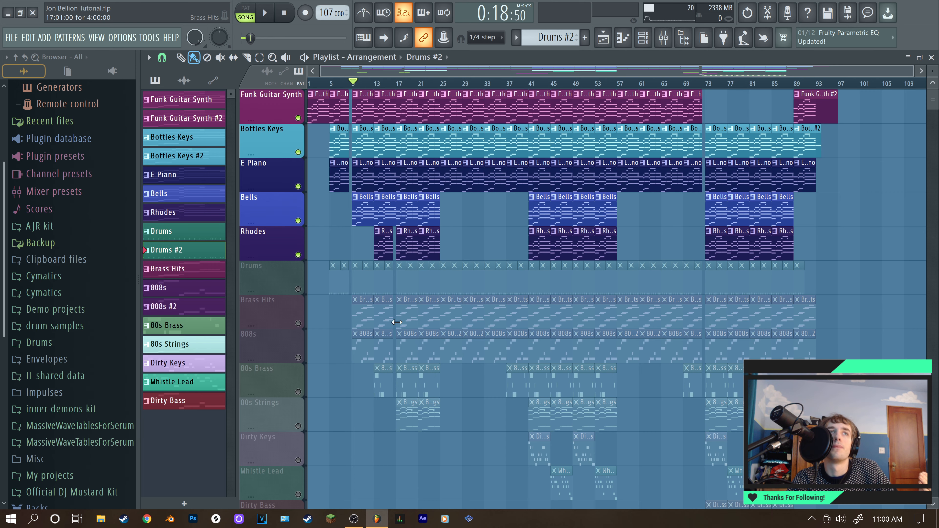
pyautogui.scroll(-8, 392, 311)
pyautogui.scroll(-6, 319, 374)
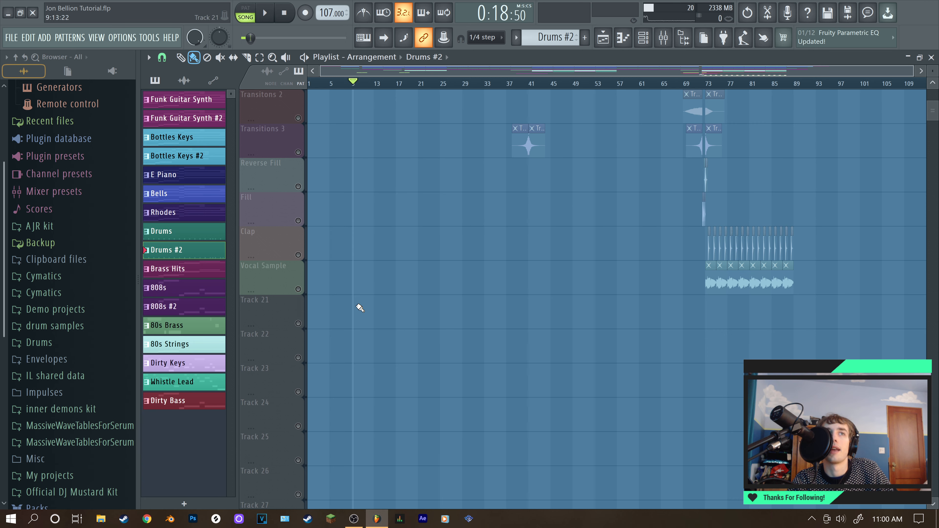
pyautogui.scroll(15, 443, 229)
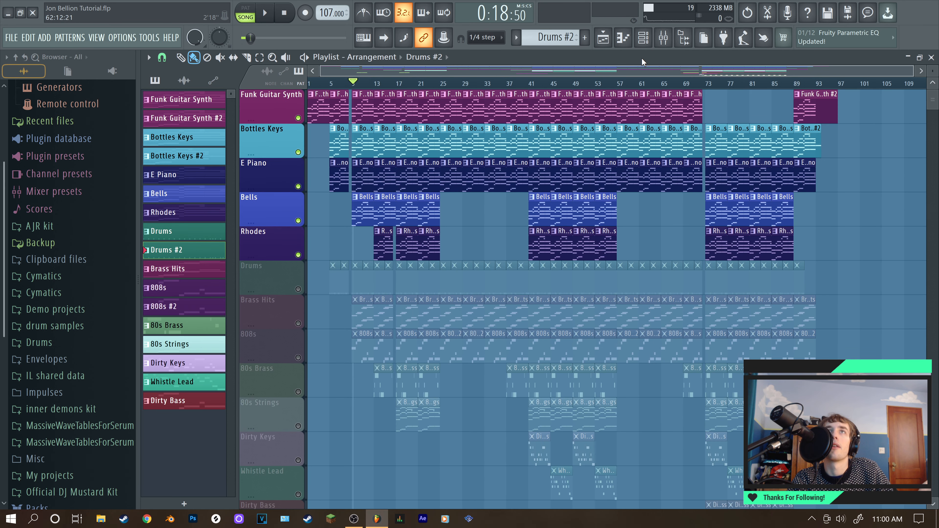
pyautogui.click(665, 39)
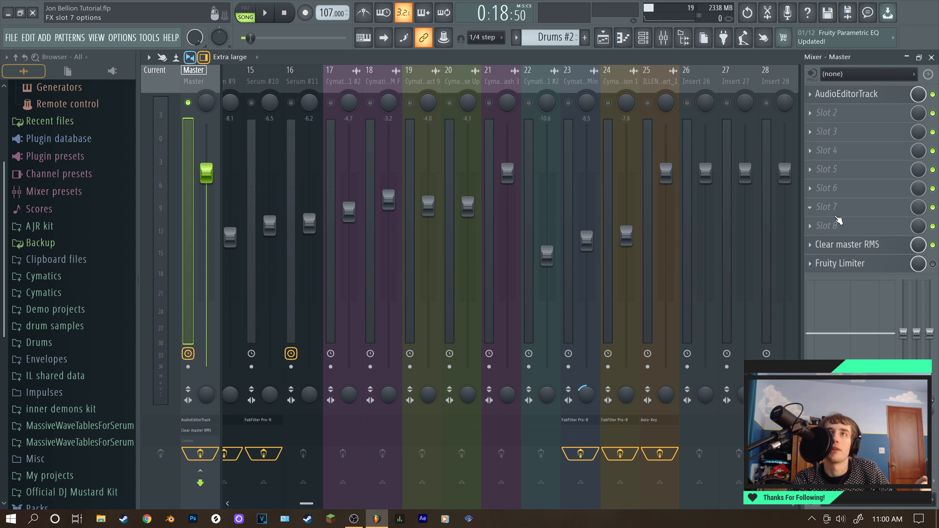
# Return to the playlist and unmute all the muted tracks from Drums downward so the full arrangement is active.
pyautogui.click(603, 47)
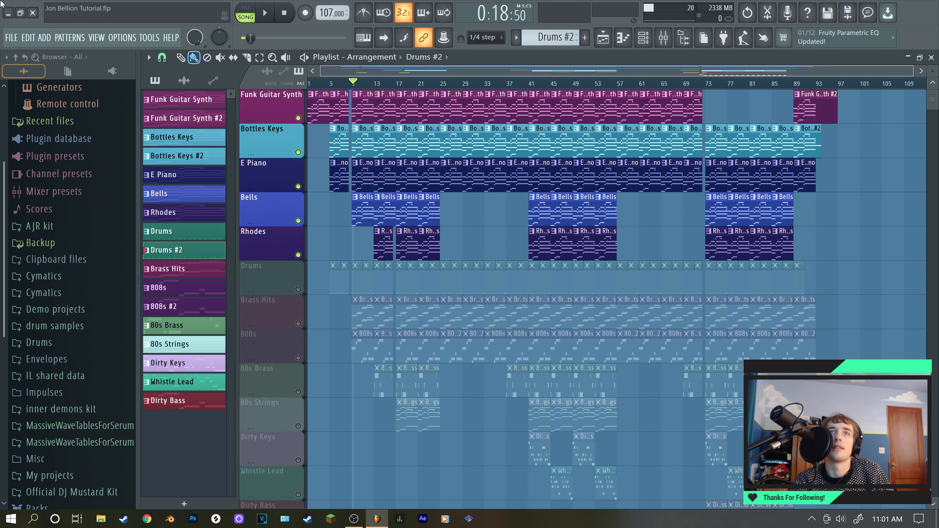
pyautogui.keyDown('ctrl'); pyautogui.click(298, 255); pyautogui.keyUp('ctrl')
pyautogui.keyDown('ctrl'); pyautogui.click(298, 254); pyautogui.keyUp('ctrl')
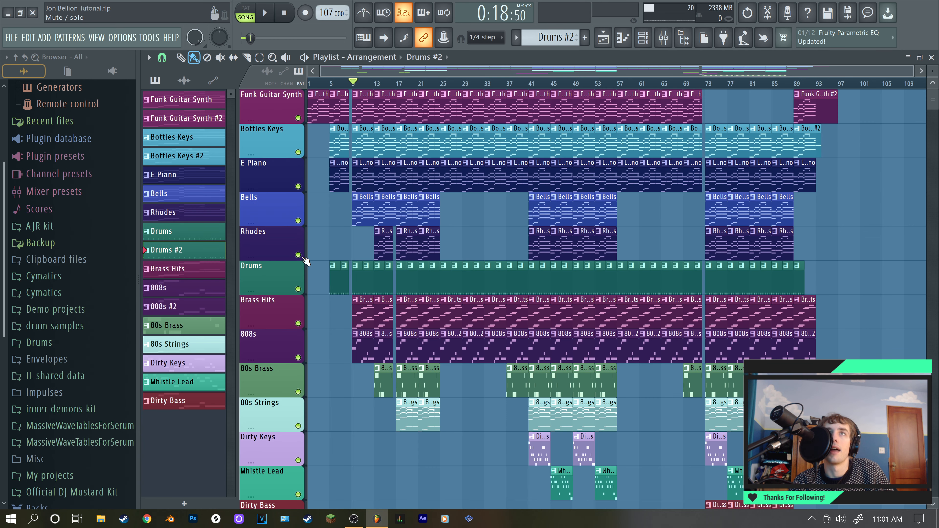
# Play the full arrangement from just before bar 73, check the mixer levels during playback, and return to the playlist.
pyautogui.click(701, 84)
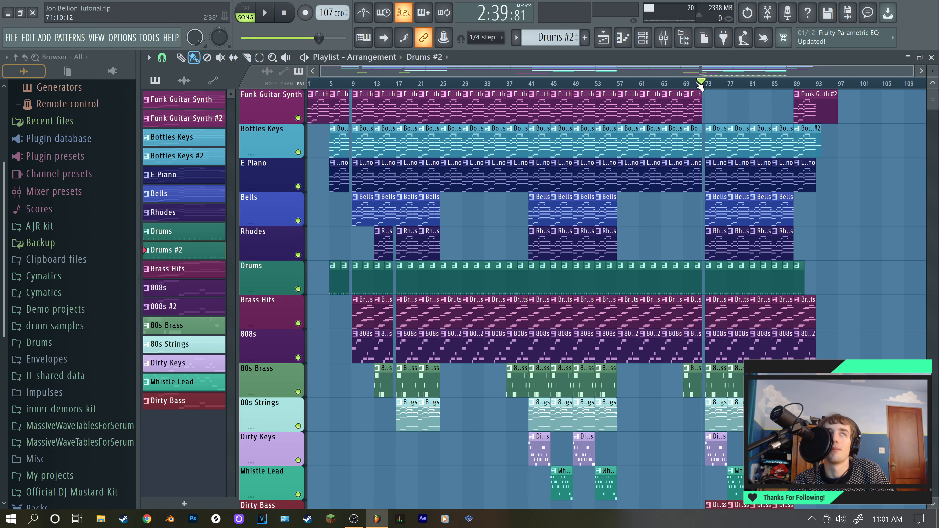
pyautogui.click(268, 11)
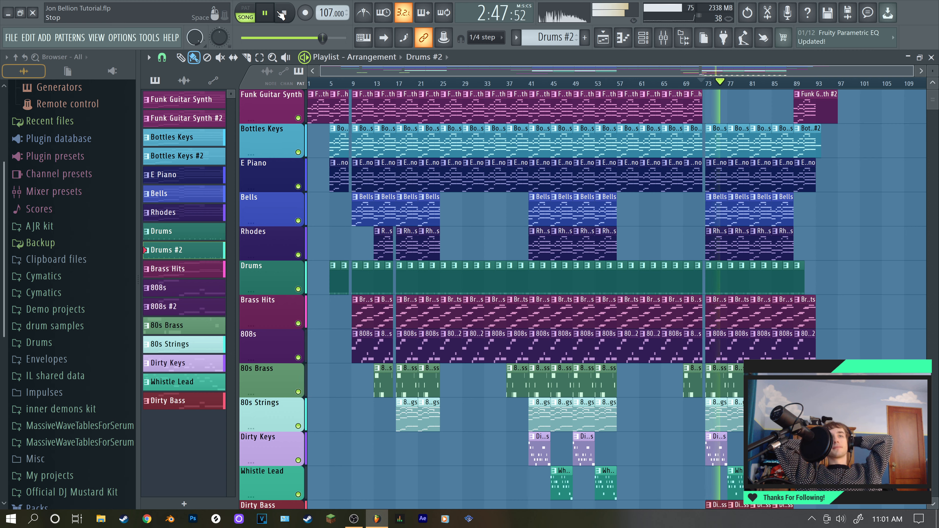
pyautogui.click(664, 42)
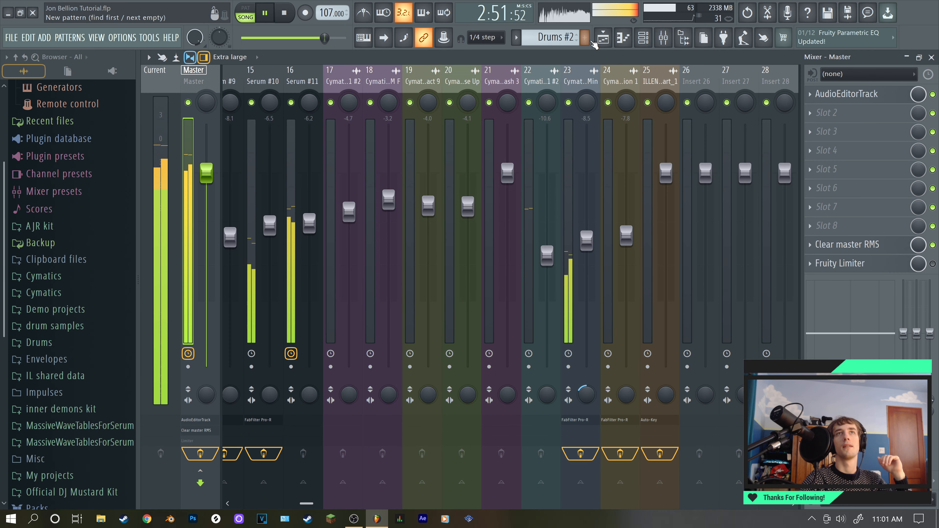
pyautogui.click(603, 38)
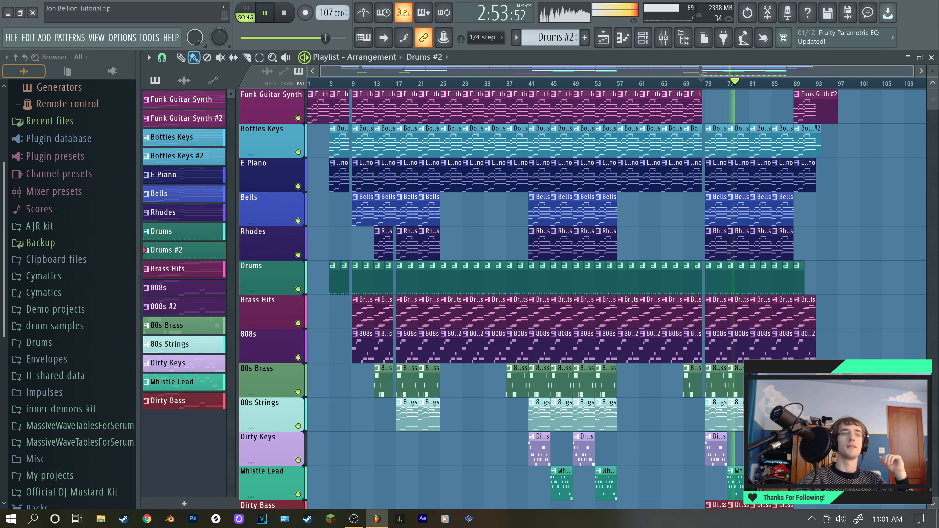